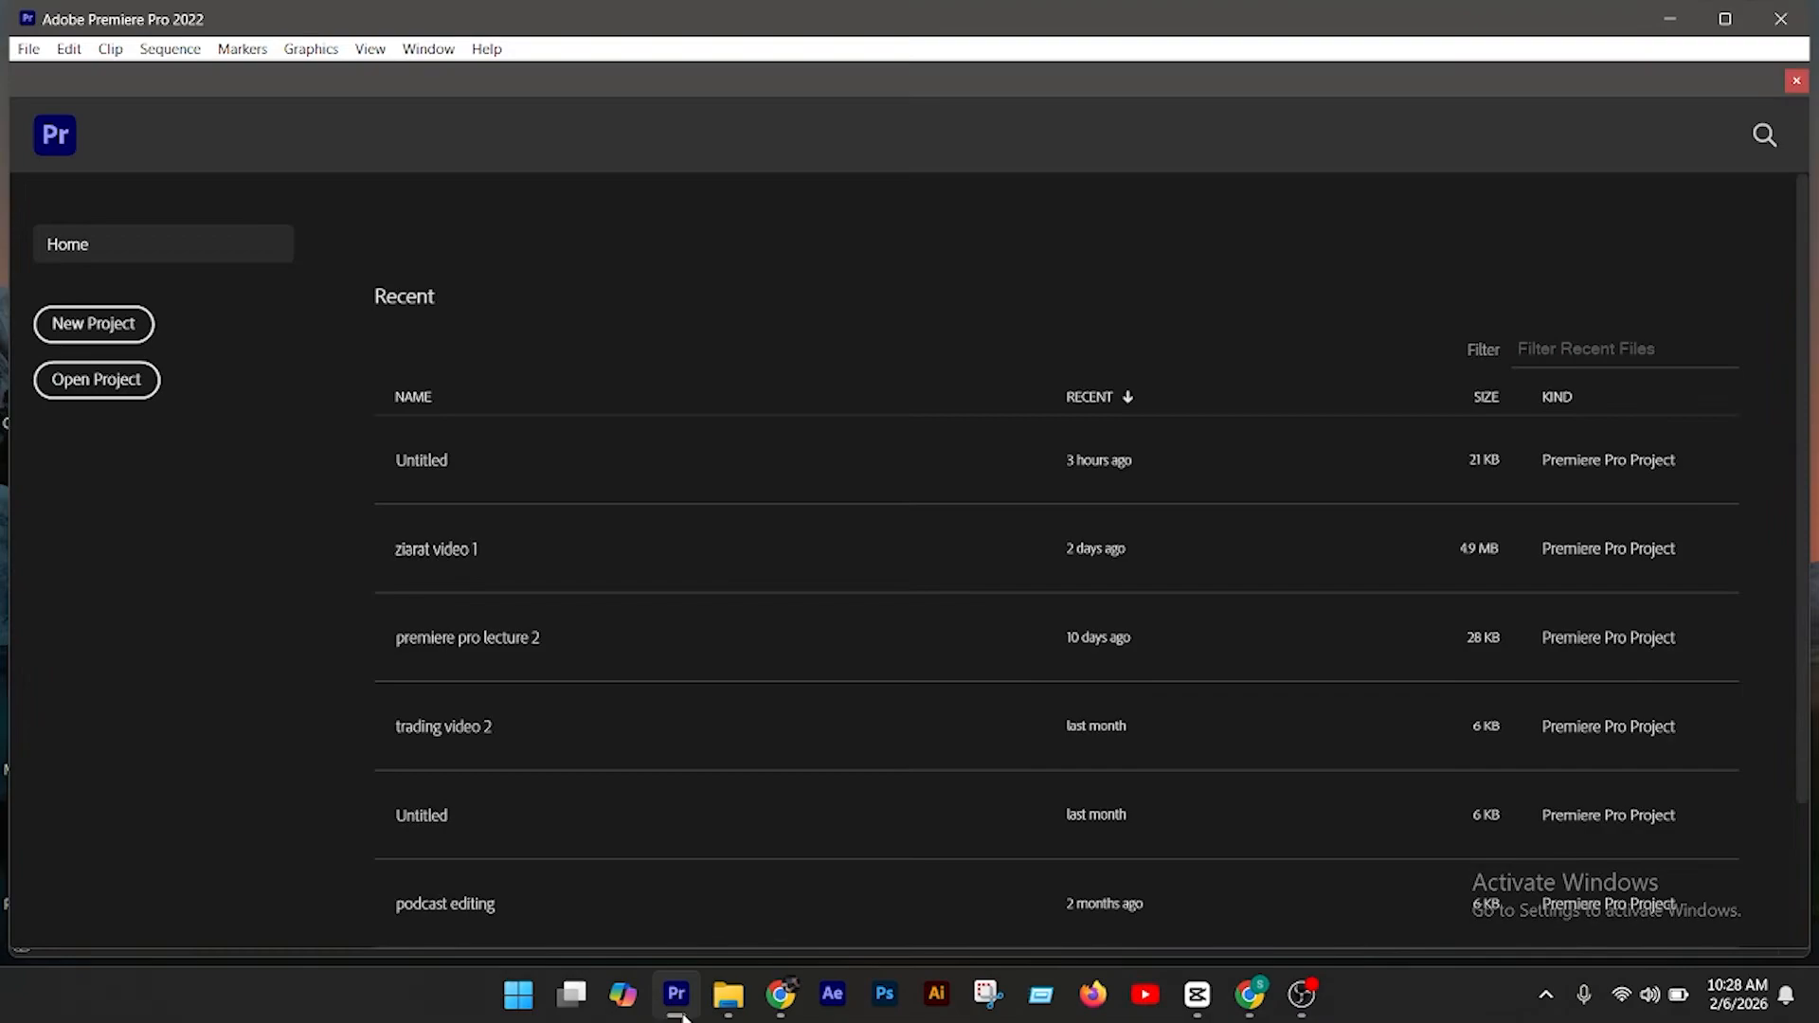
Step: Create a new project named premiere pro lecture 3 in the D:\premiere pro classes folder
click(122, 336)
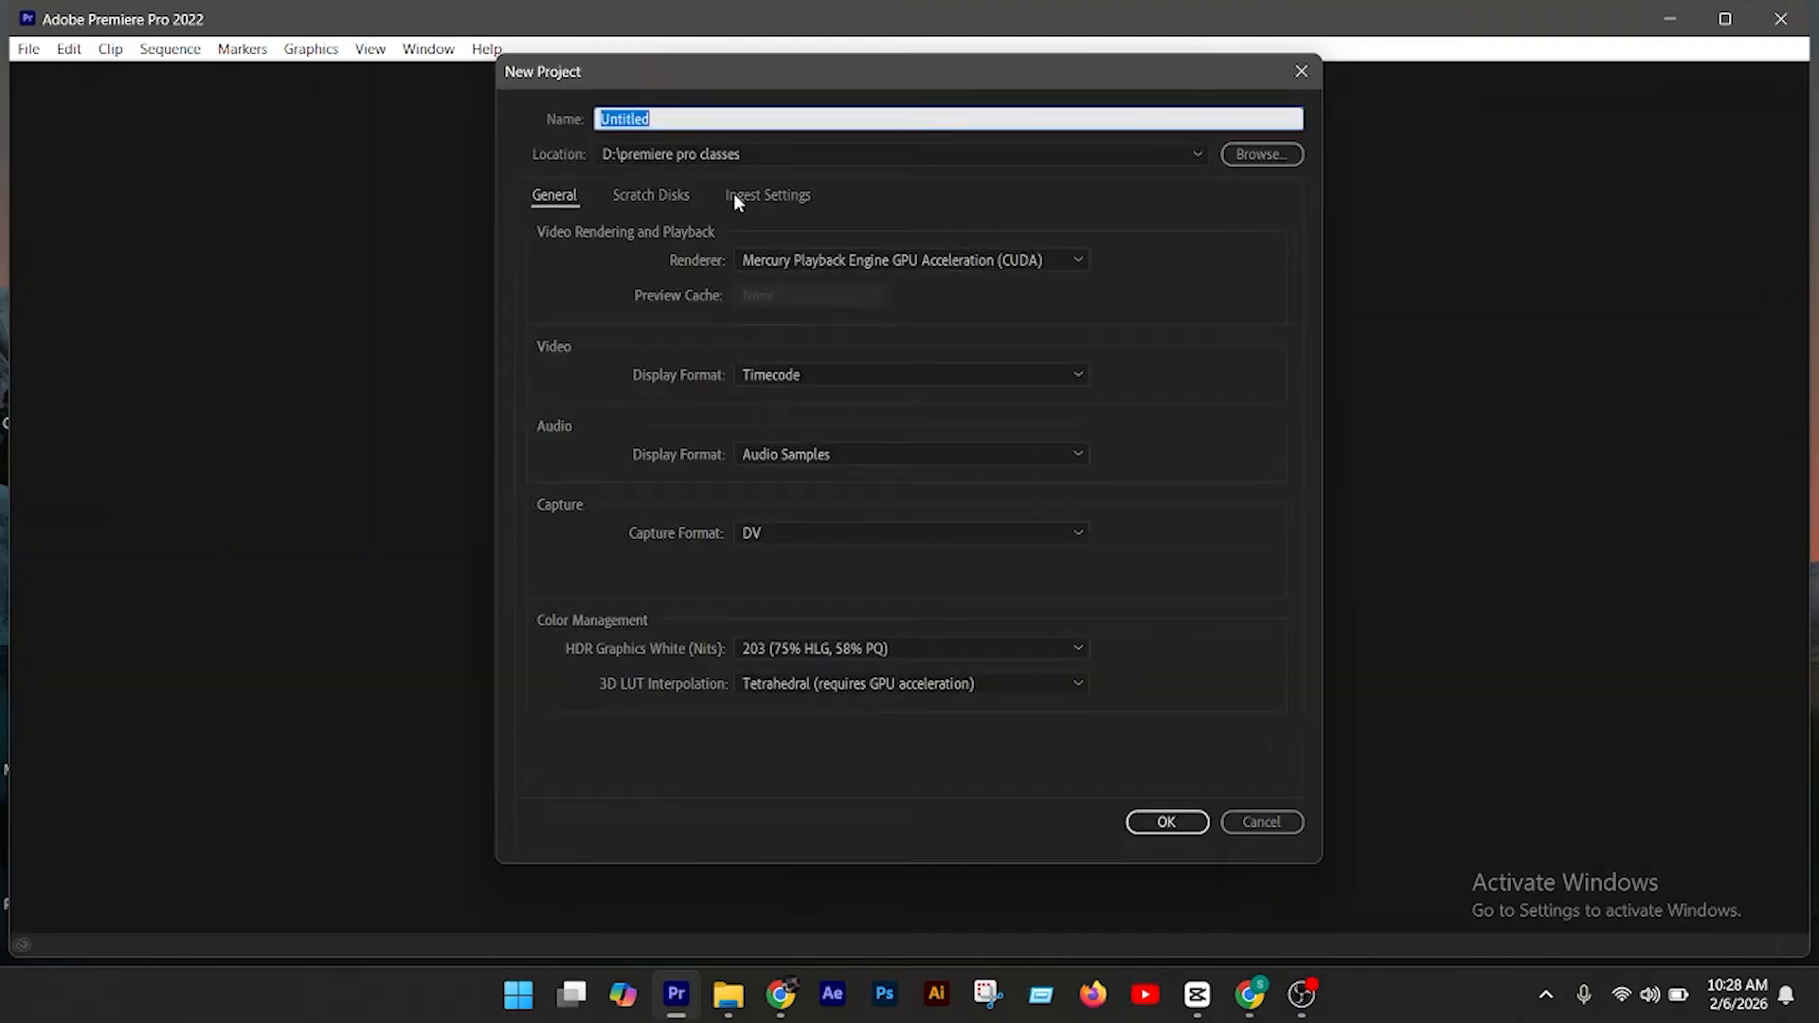
text(premiere pro lecture 3)
click(1170, 824)
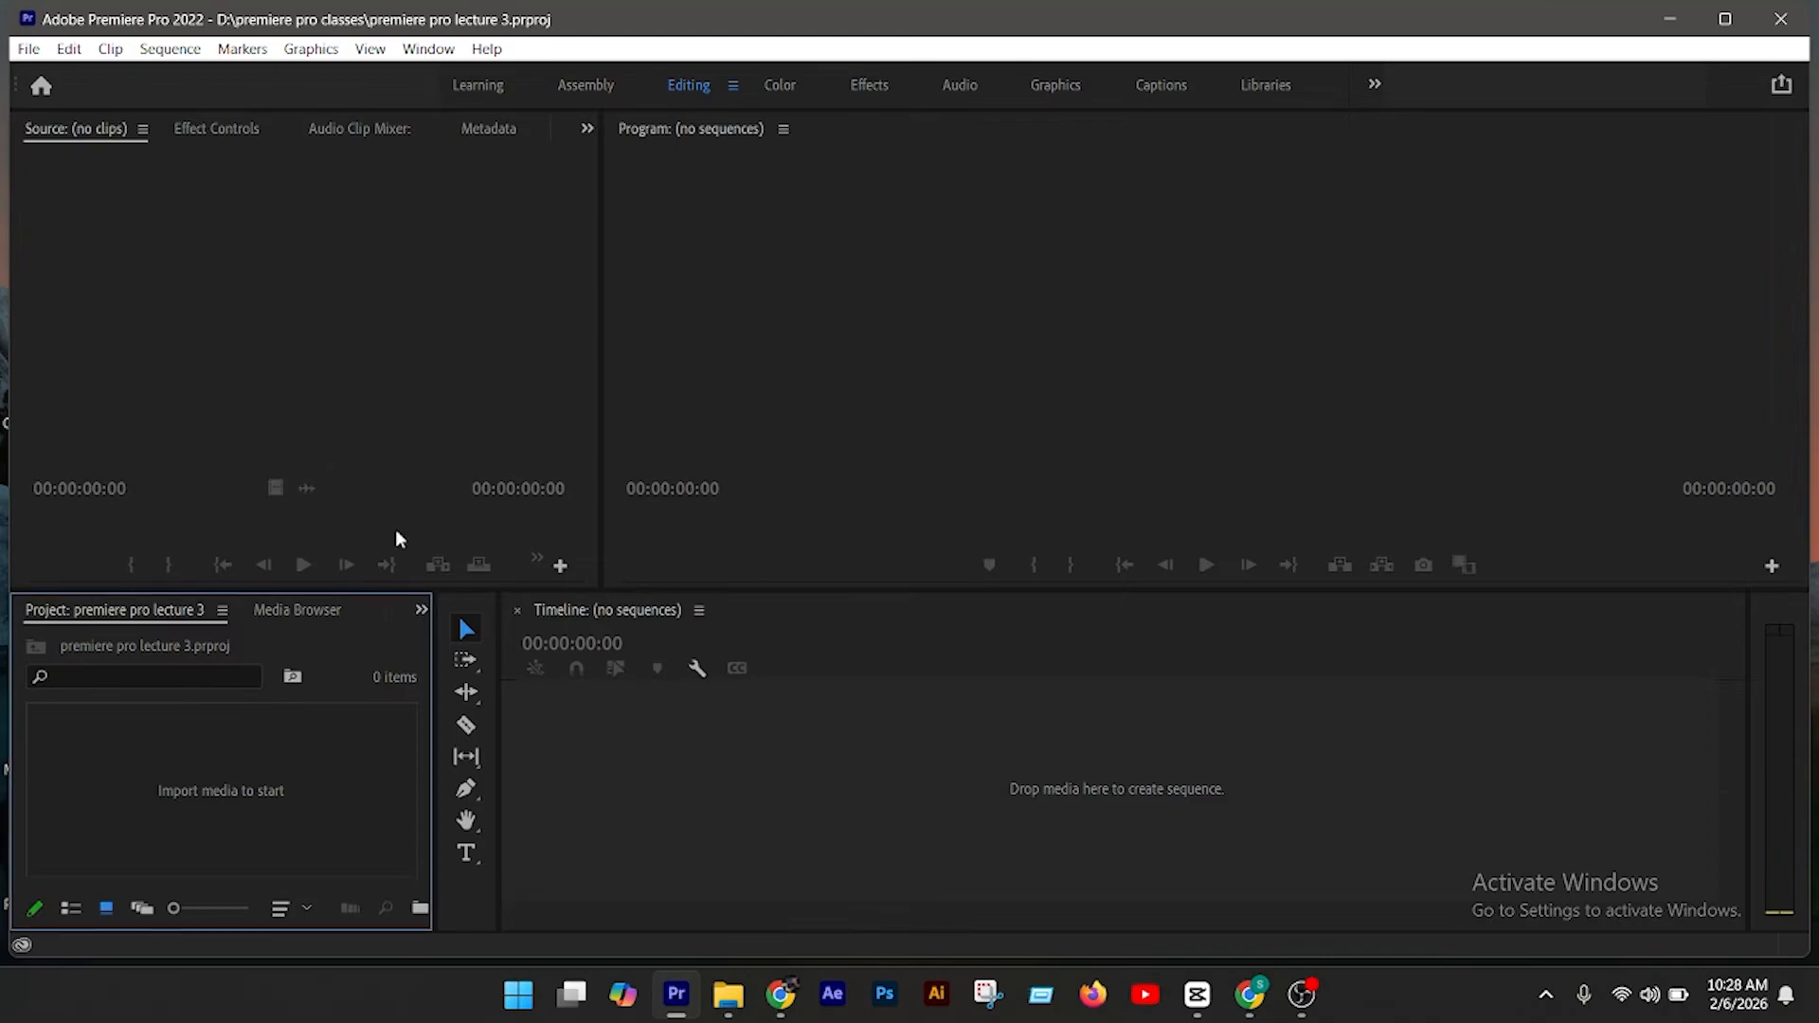
click(881, 770)
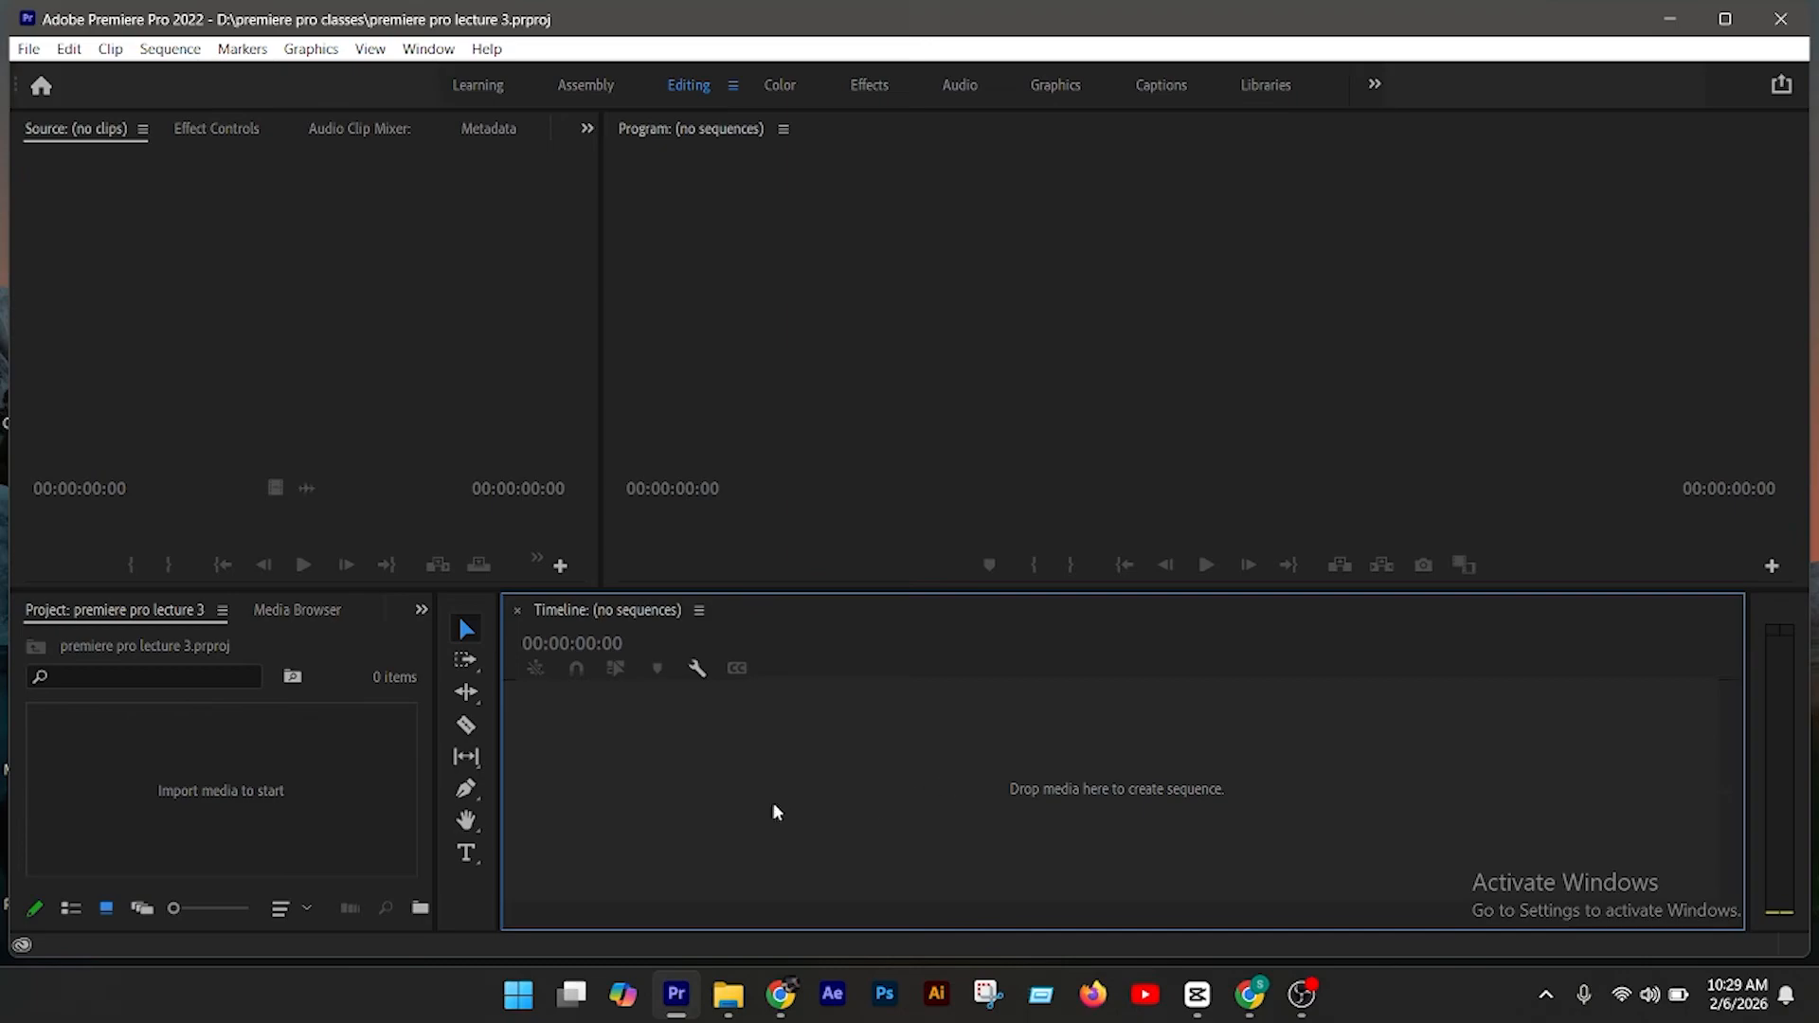
Step: Start a media import from Downloads, selecting blue (instrumental).mp3, blue (instrumental).mp4 and the Baby otter video
right_click(330, 763)
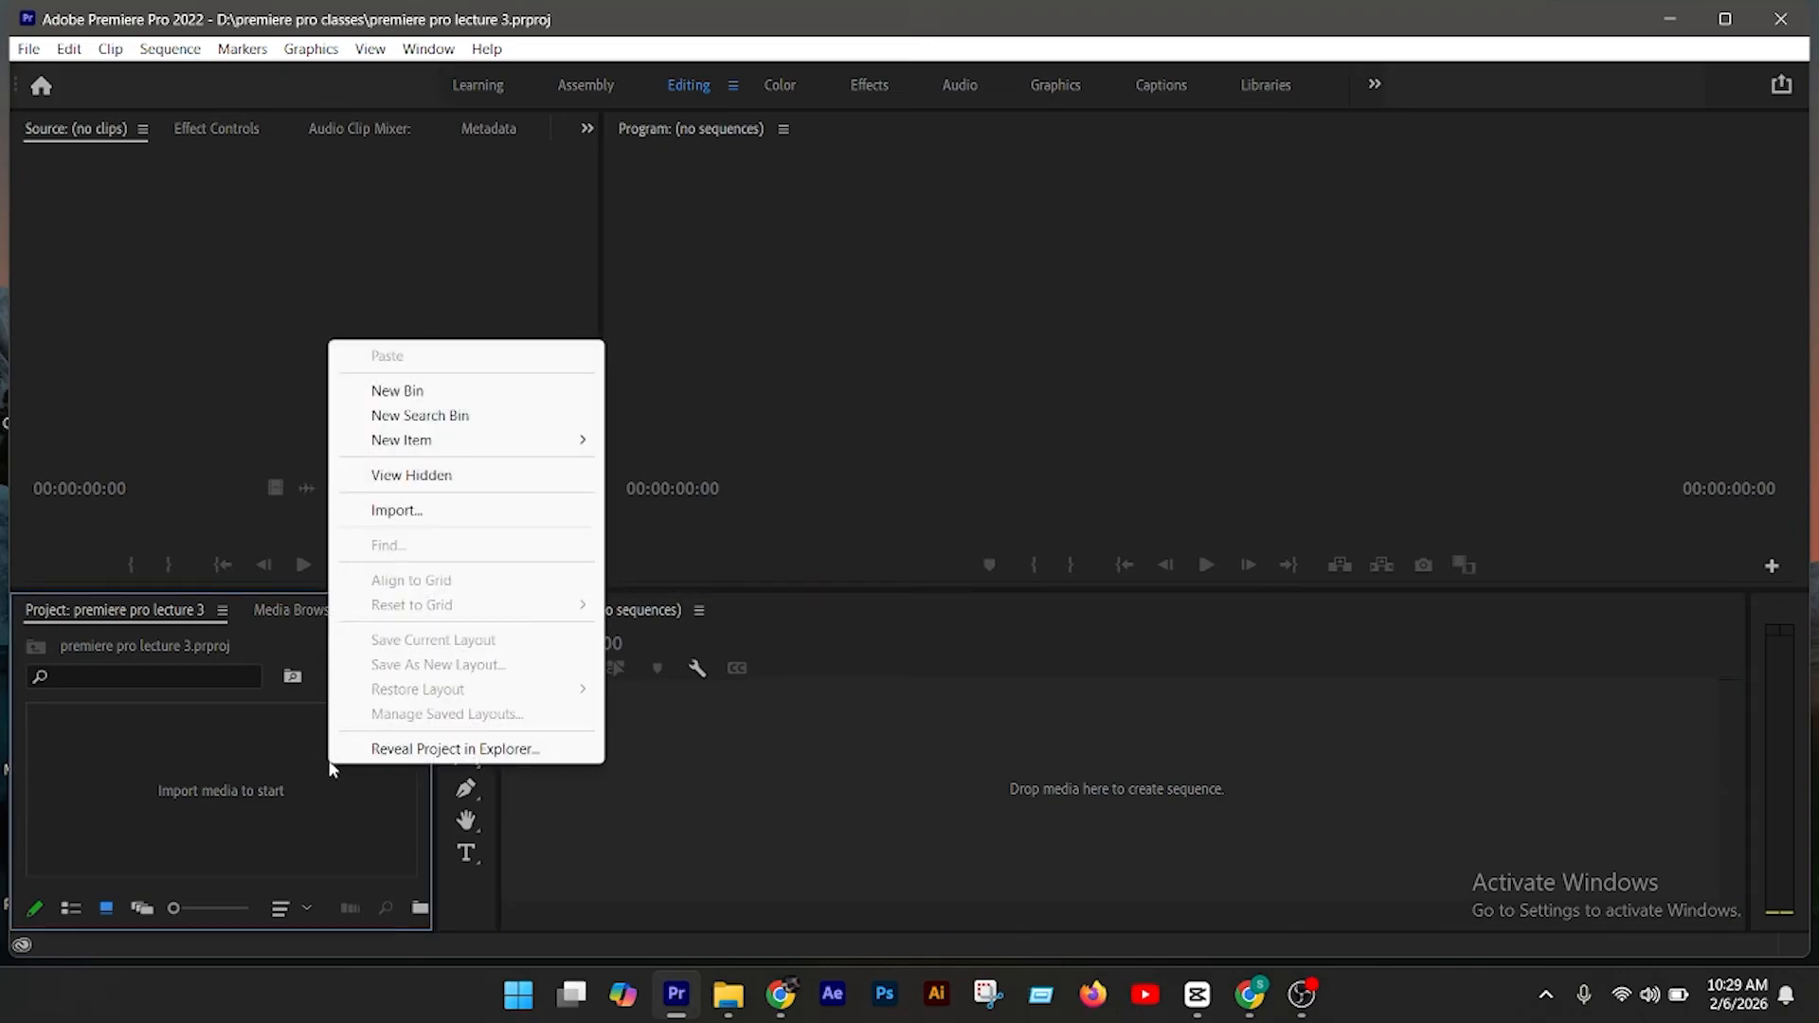
mouse_move(477, 458)
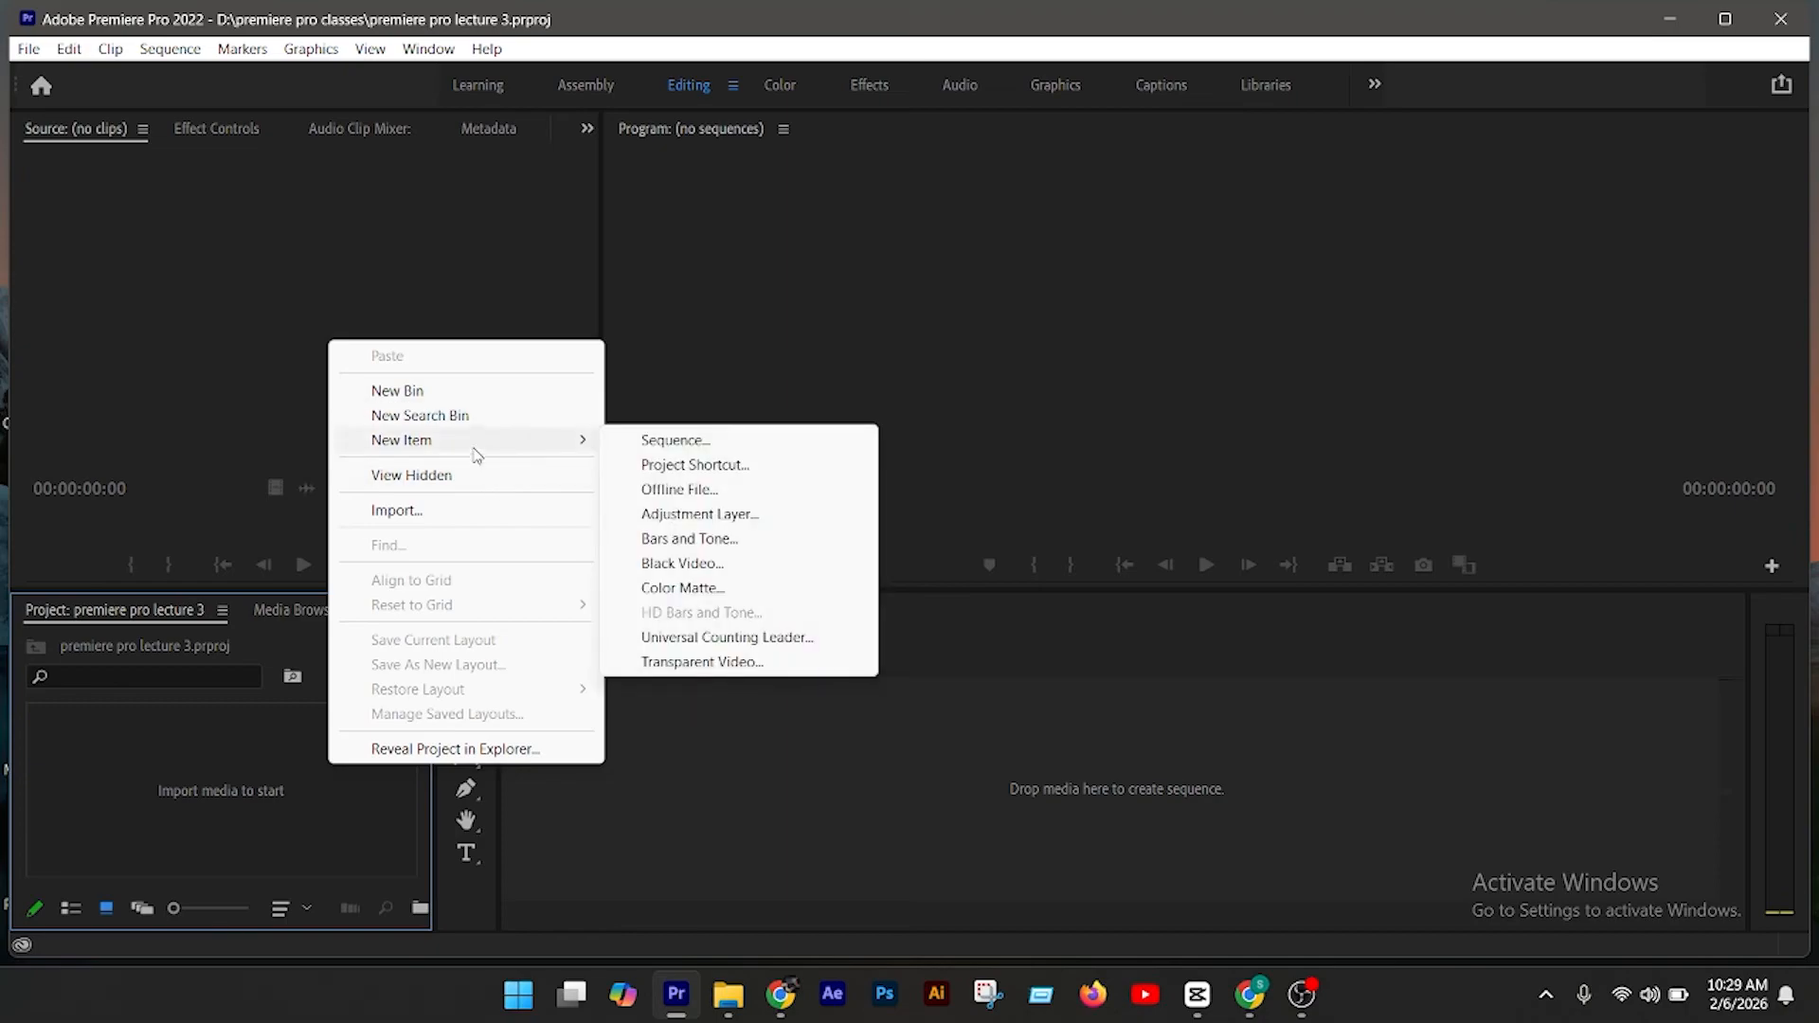
click(468, 513)
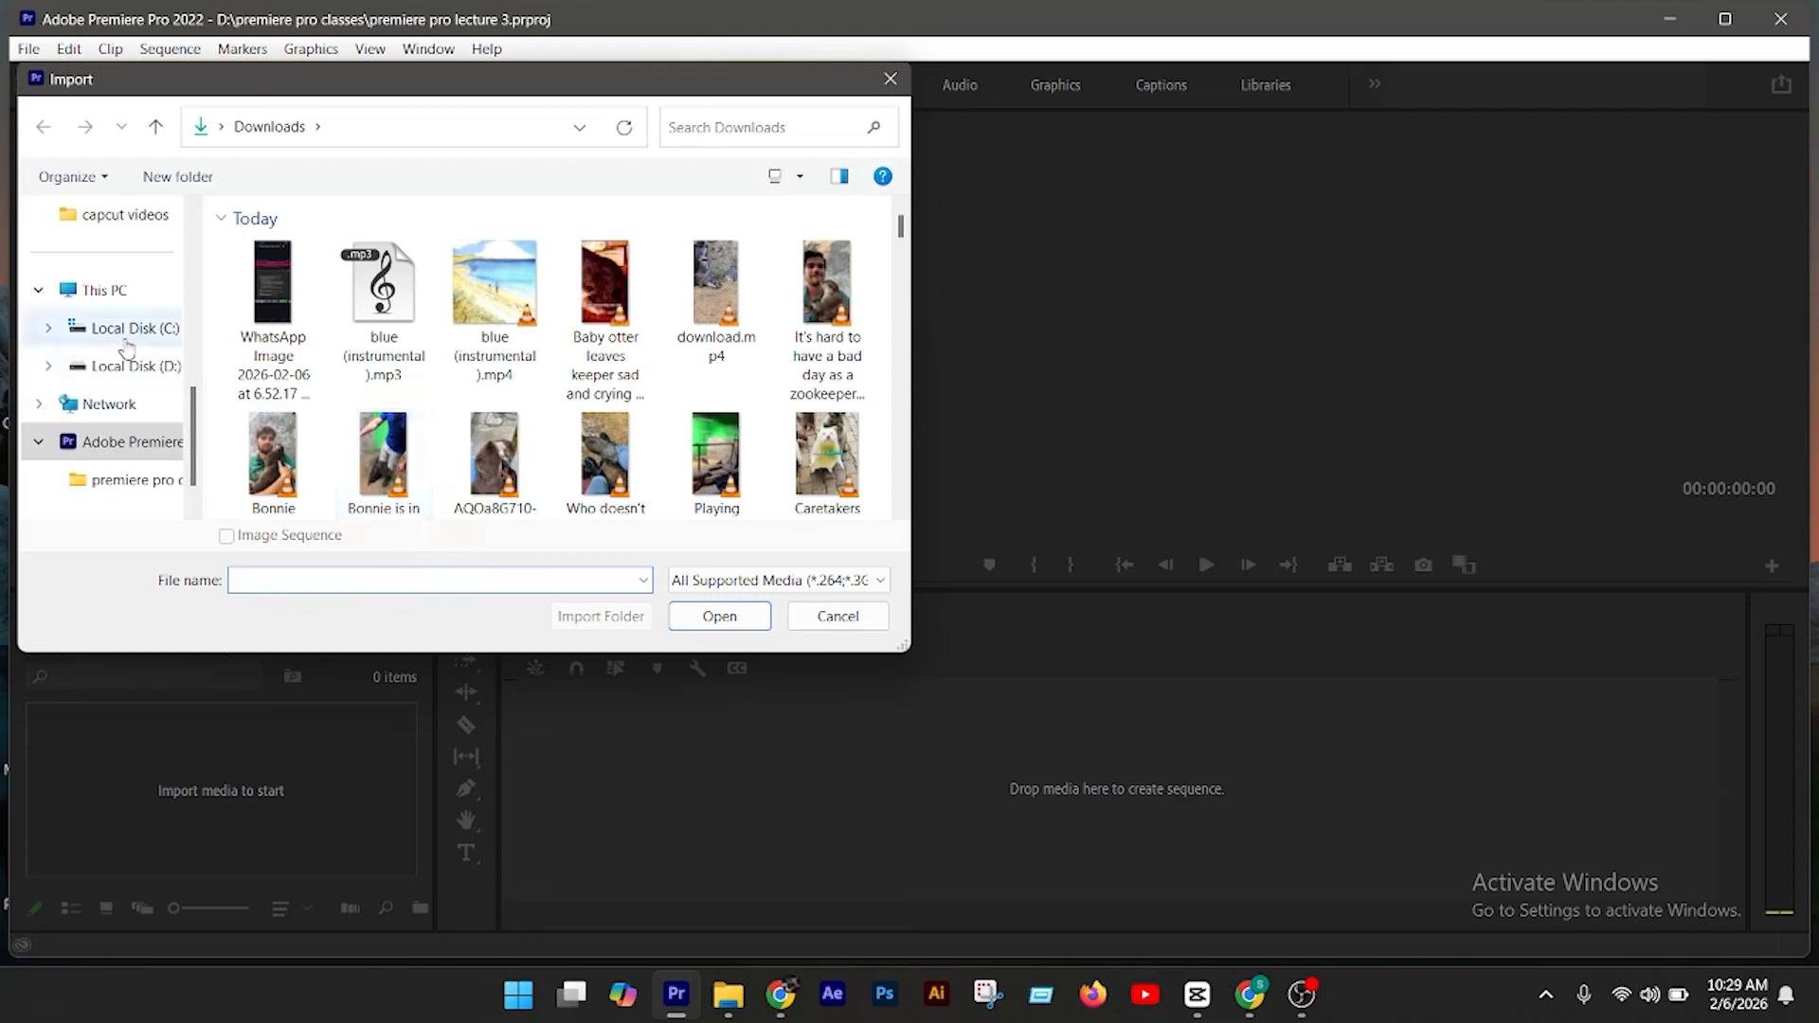
click(128, 332)
click(117, 290)
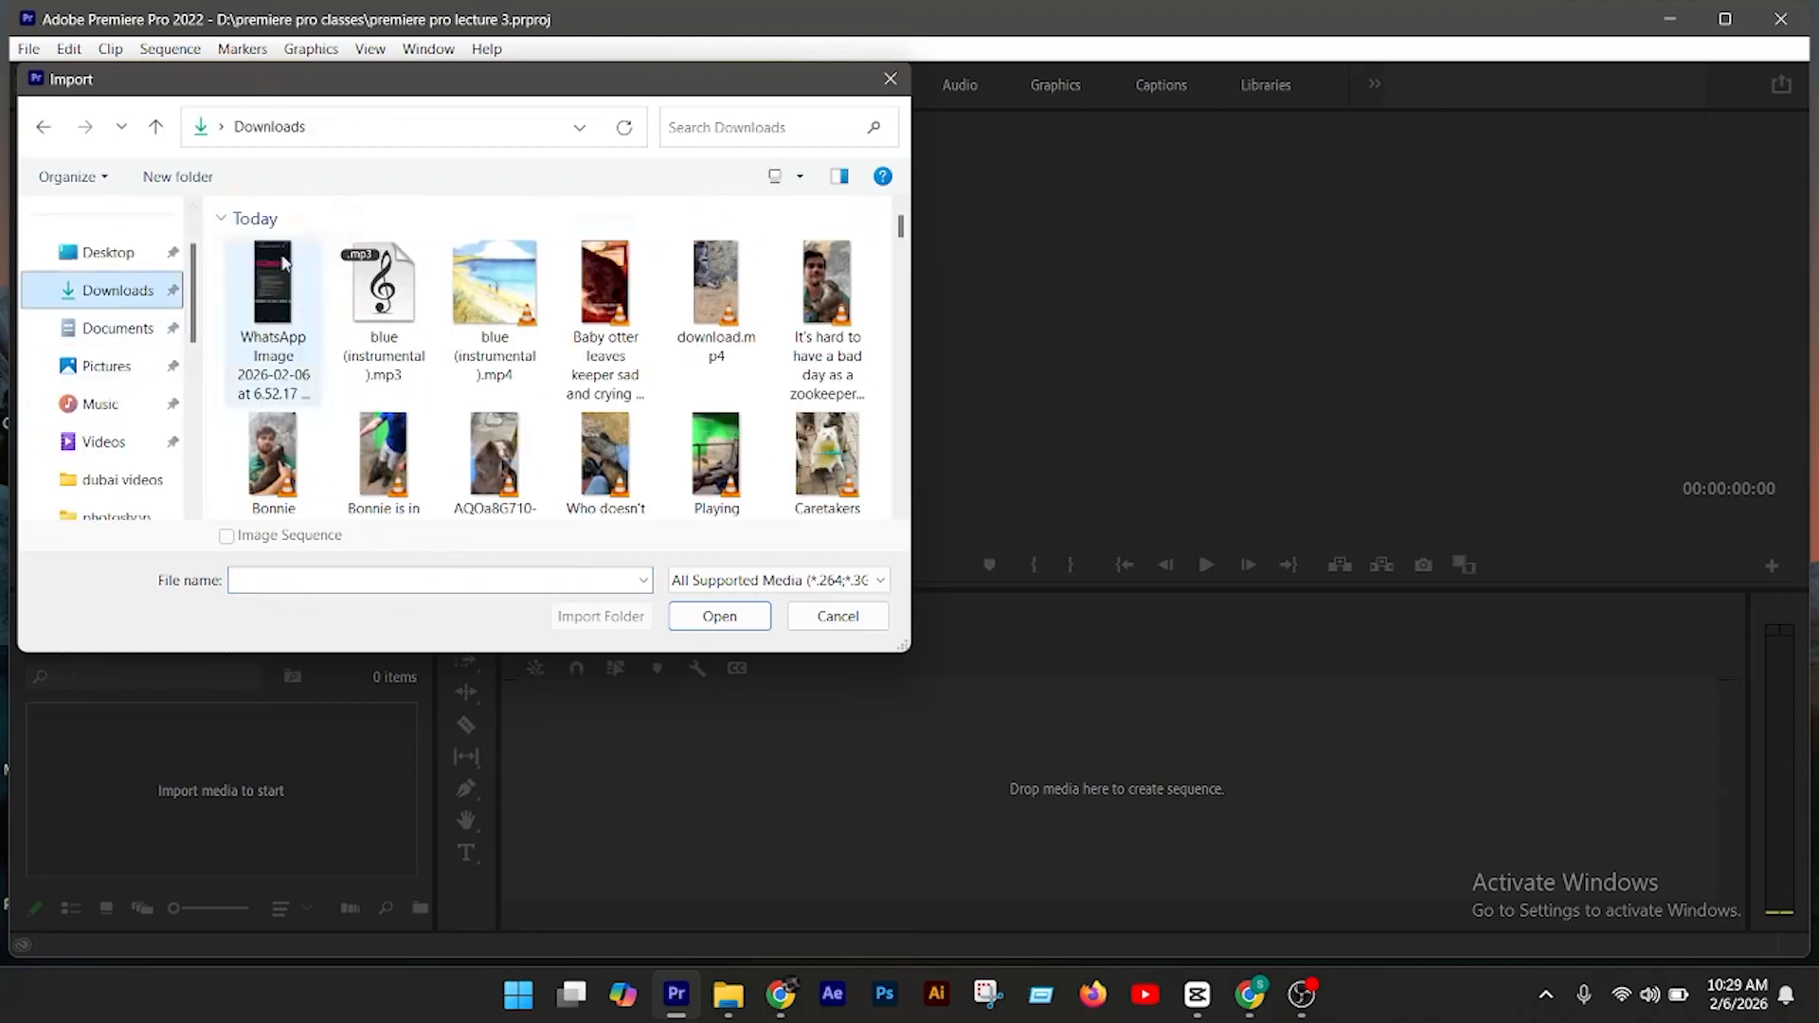
click(398, 302)
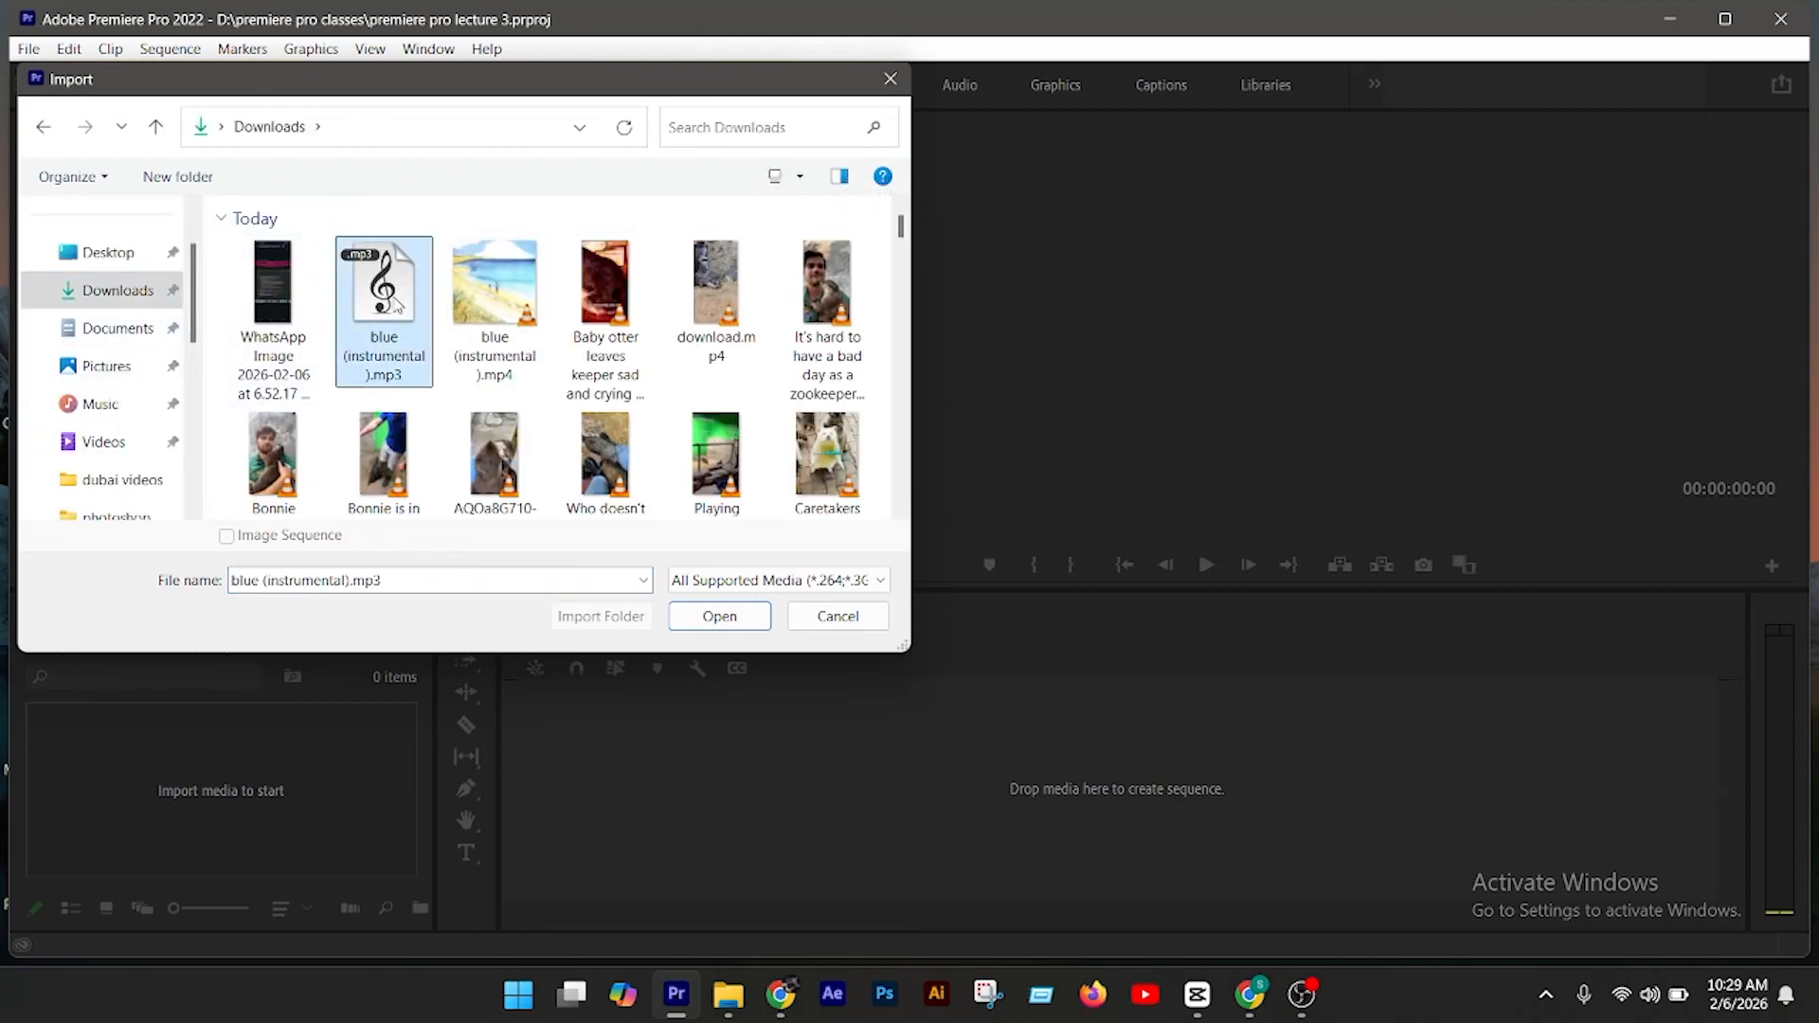
ctrl+click(496, 289)
ctrl+click(603, 303)
Step: Add the three stock cooking videos and two YTDown.com audio files to the selection and import all the files
scroll(620, 345, down, 8)
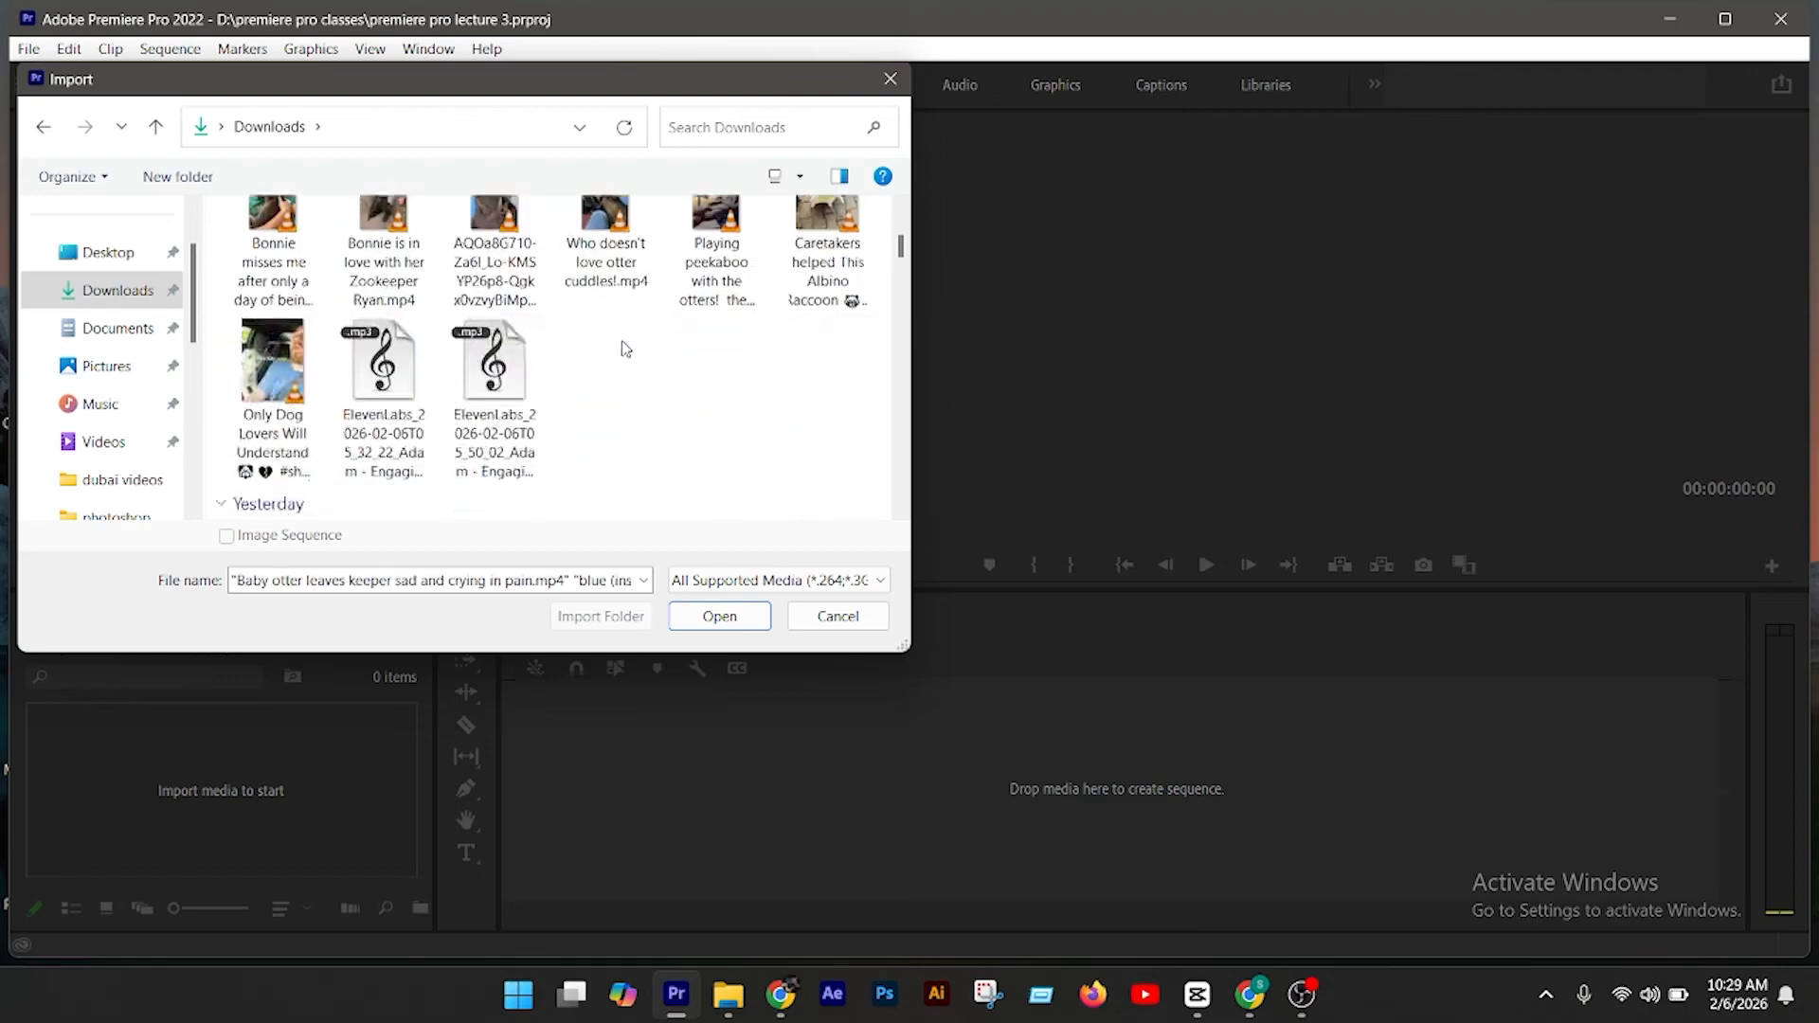
scroll(623, 347, down, 10)
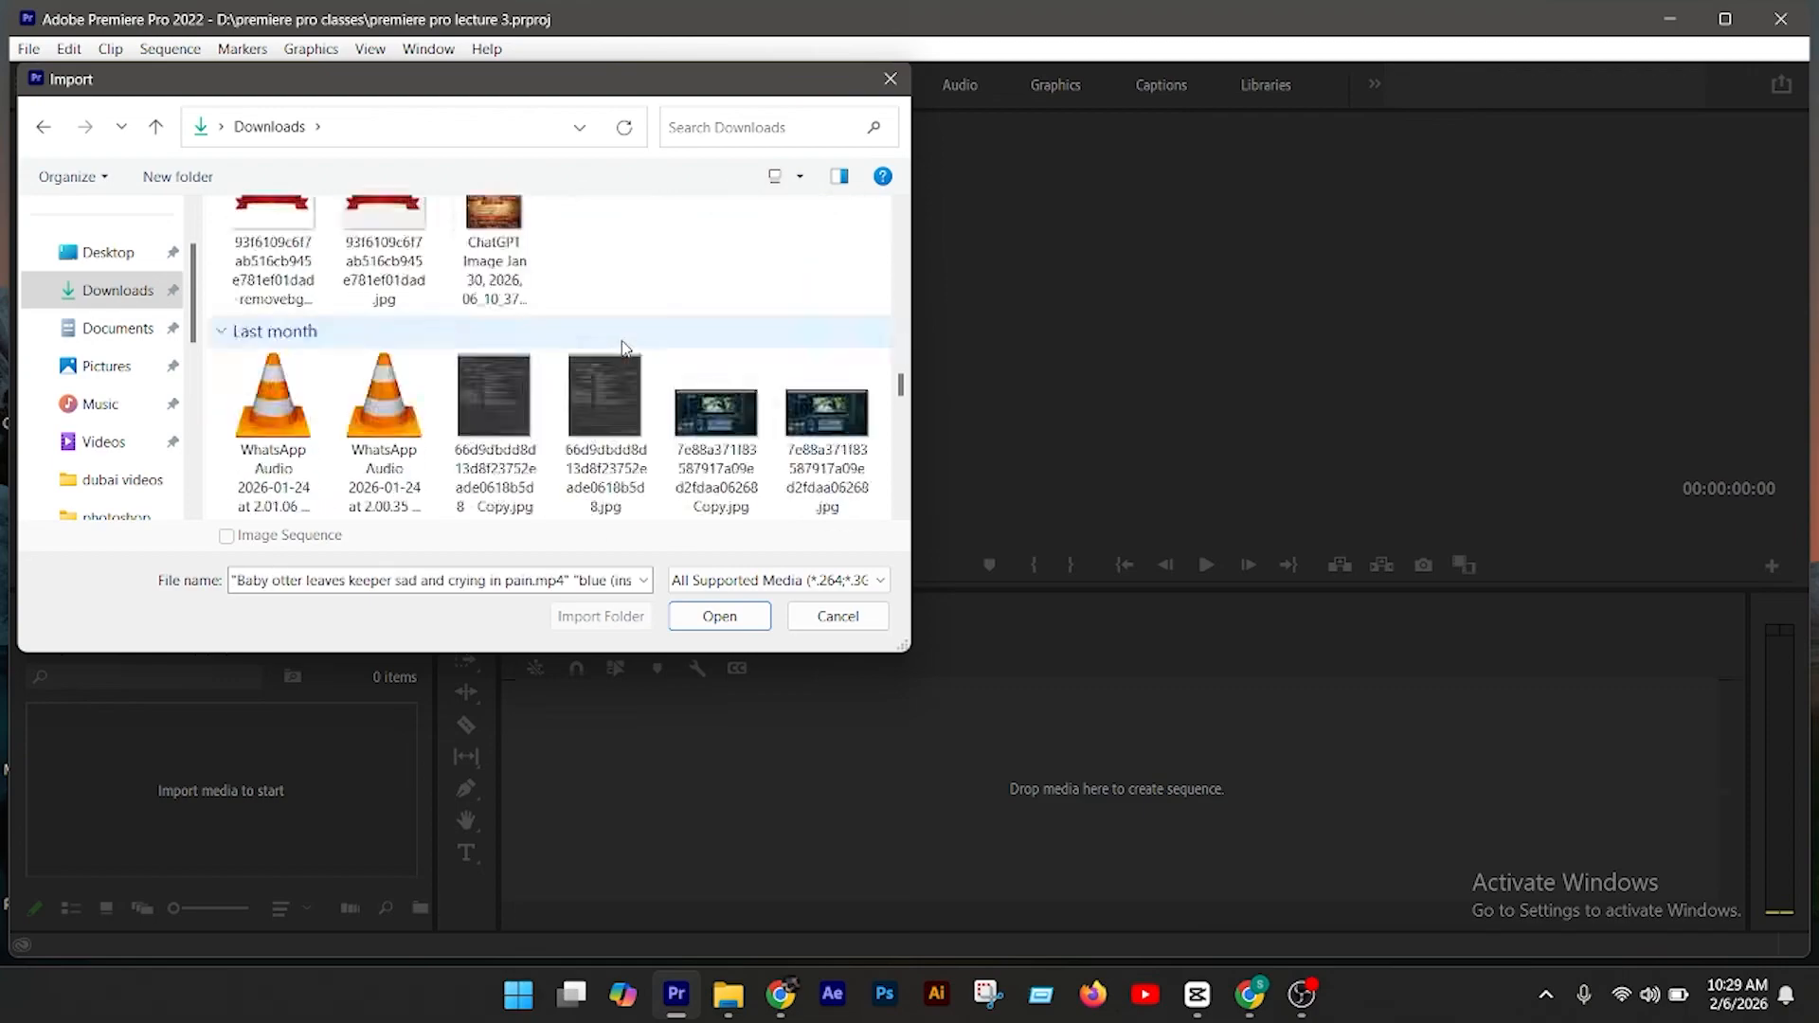
scroll(623, 347, down, 10)
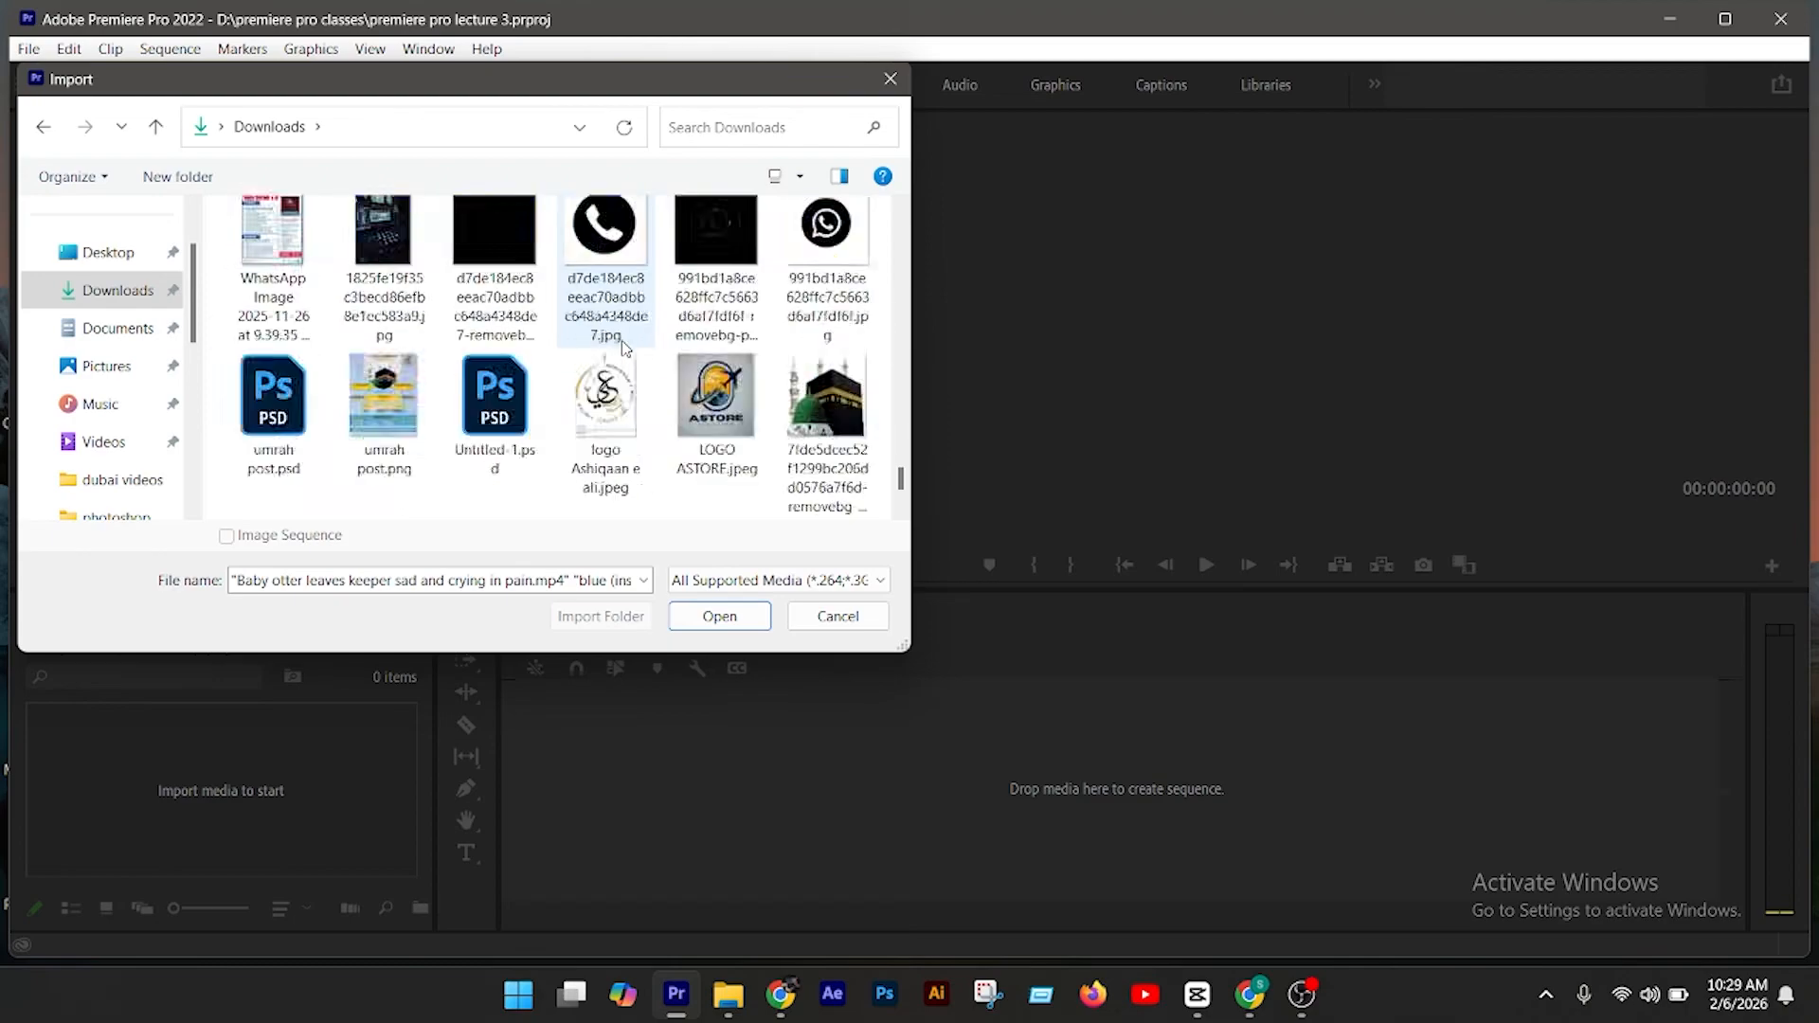
scroll(623, 348, up, 10)
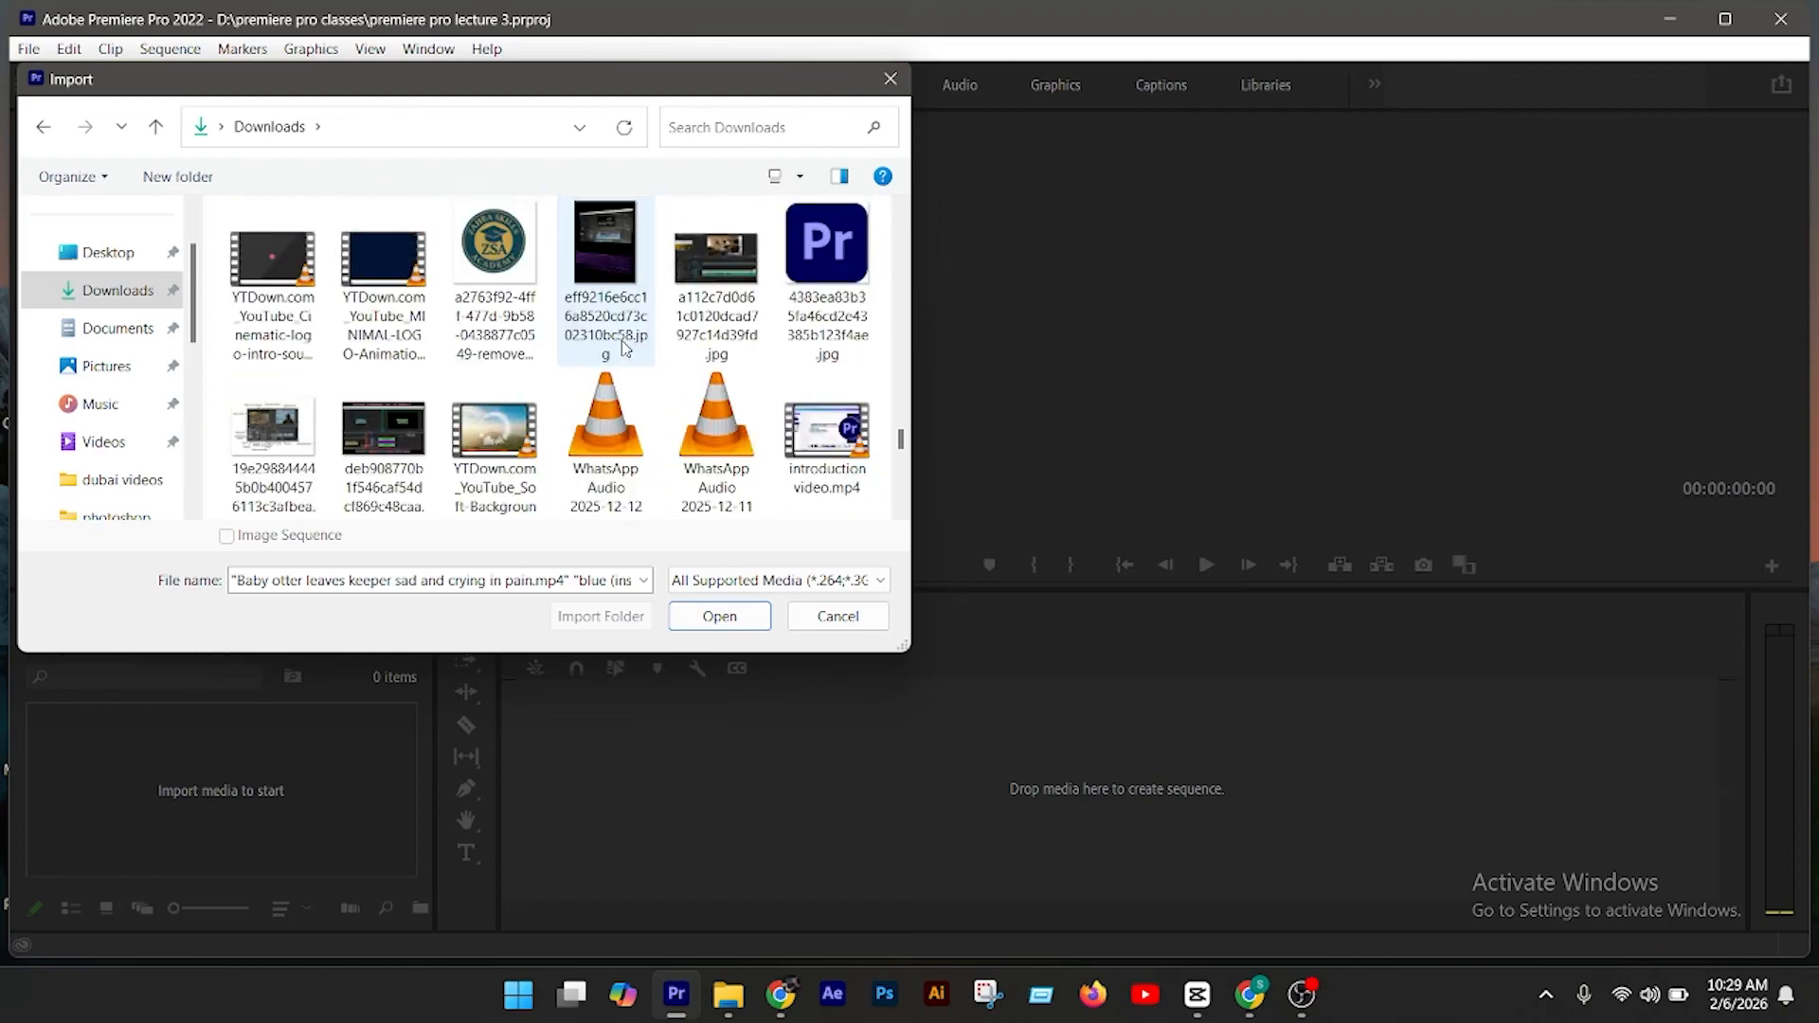
ctrl+click(496, 434)
ctrl+click(625, 435)
ctrl+click(722, 408)
ctrl+click(716, 251)
ctrl+click(605, 265)
click(747, 623)
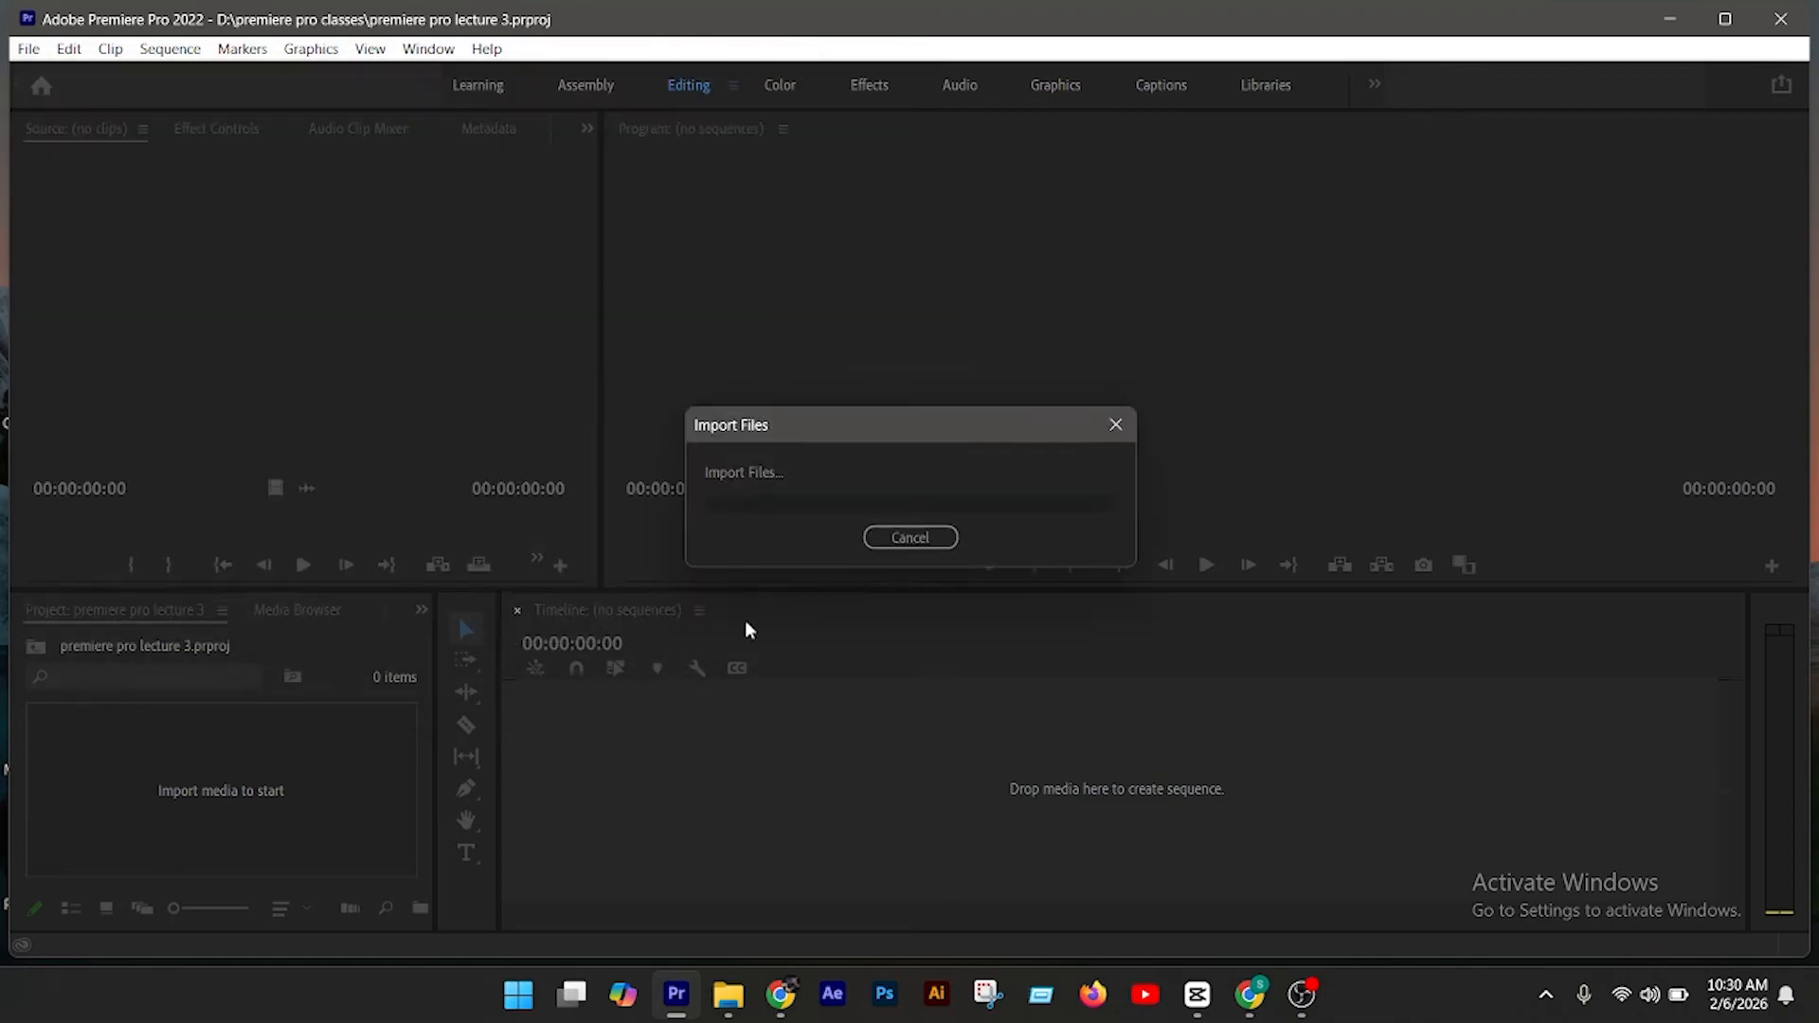
click(597, 818)
click(330, 668)
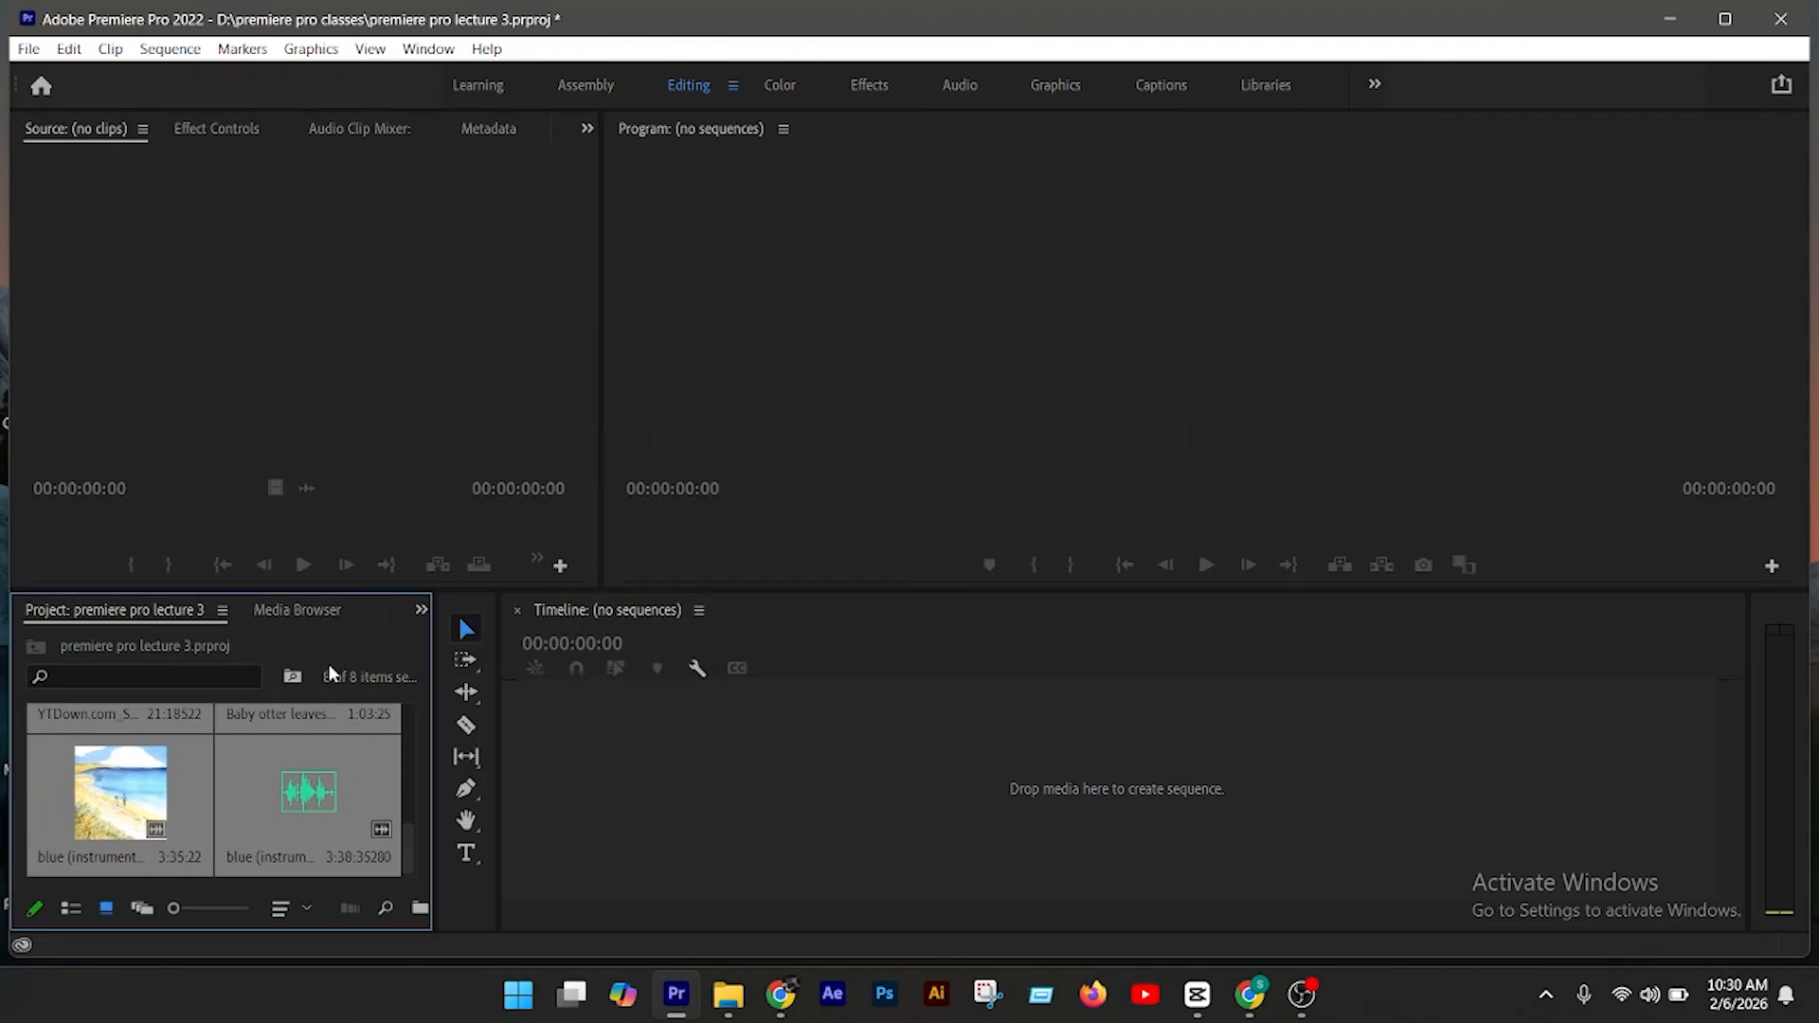
Step: Preview 5741346-hd_1920_1080_30fps.mp4 in the Source Monitor and create a sequence from it on the timeline
scroll(403, 777, up, 3)
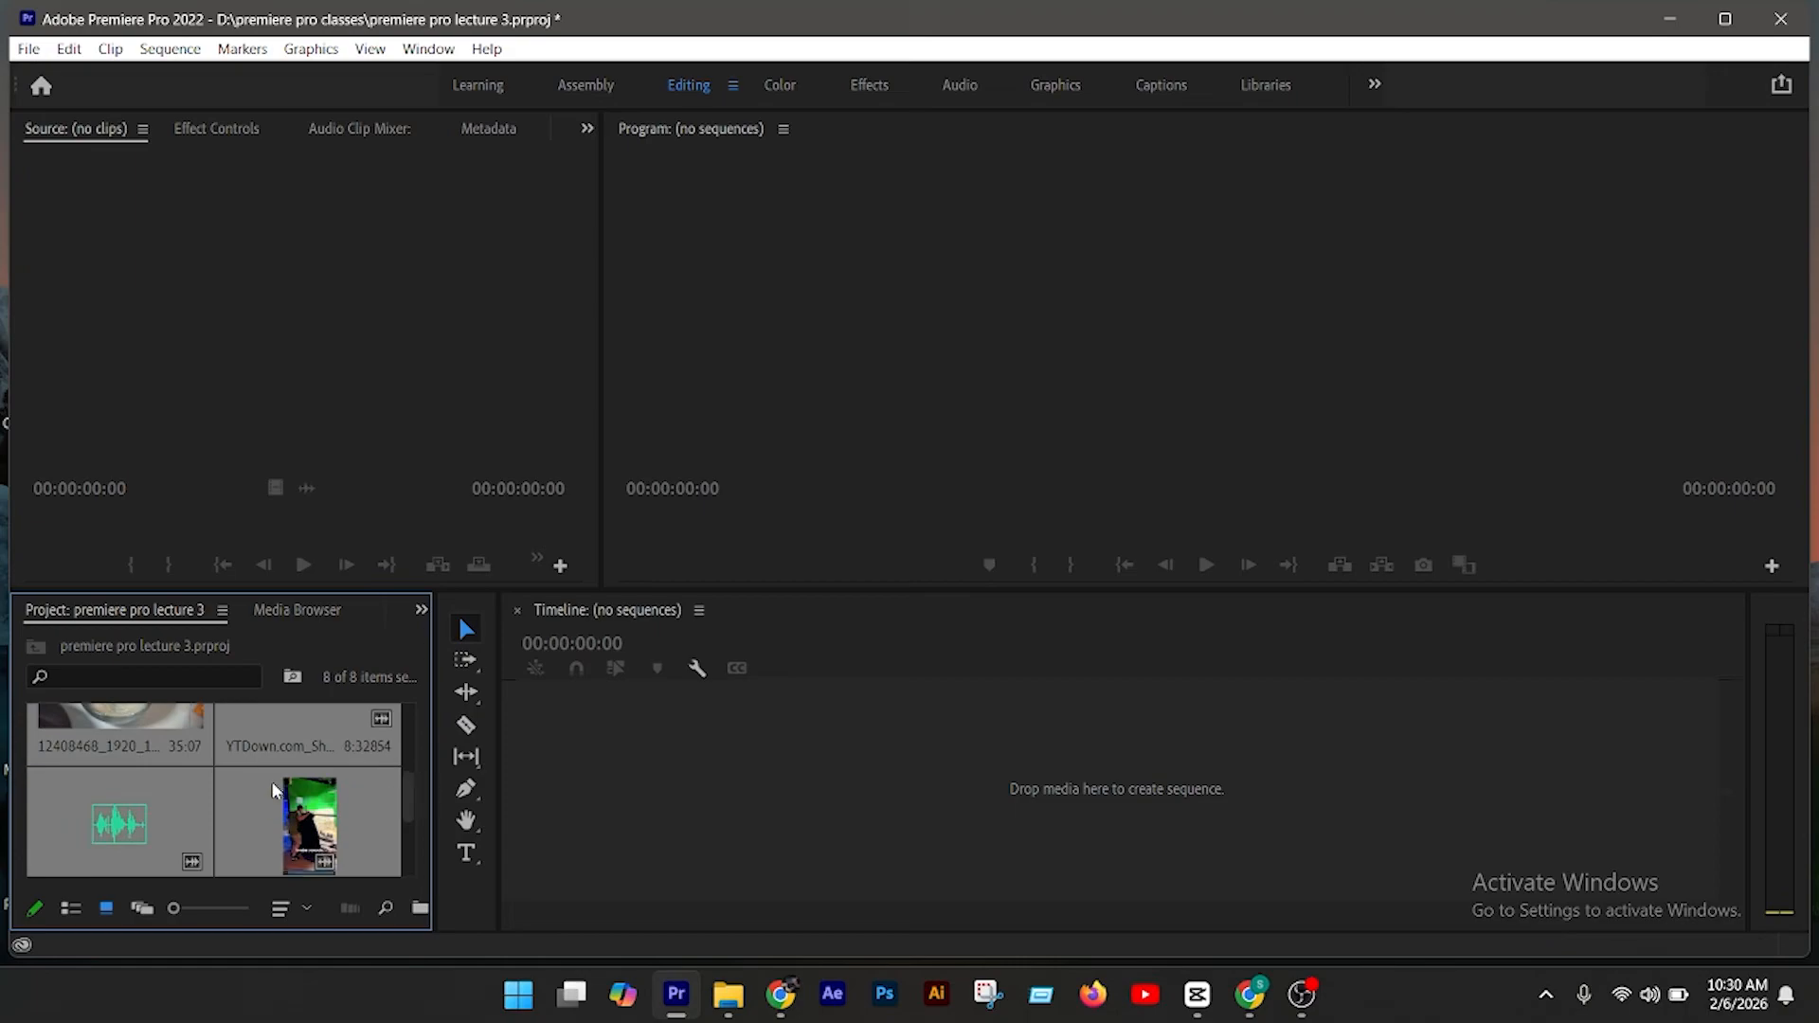
scroll(271, 780, up, 3)
click(110, 798)
double_click(110, 794)
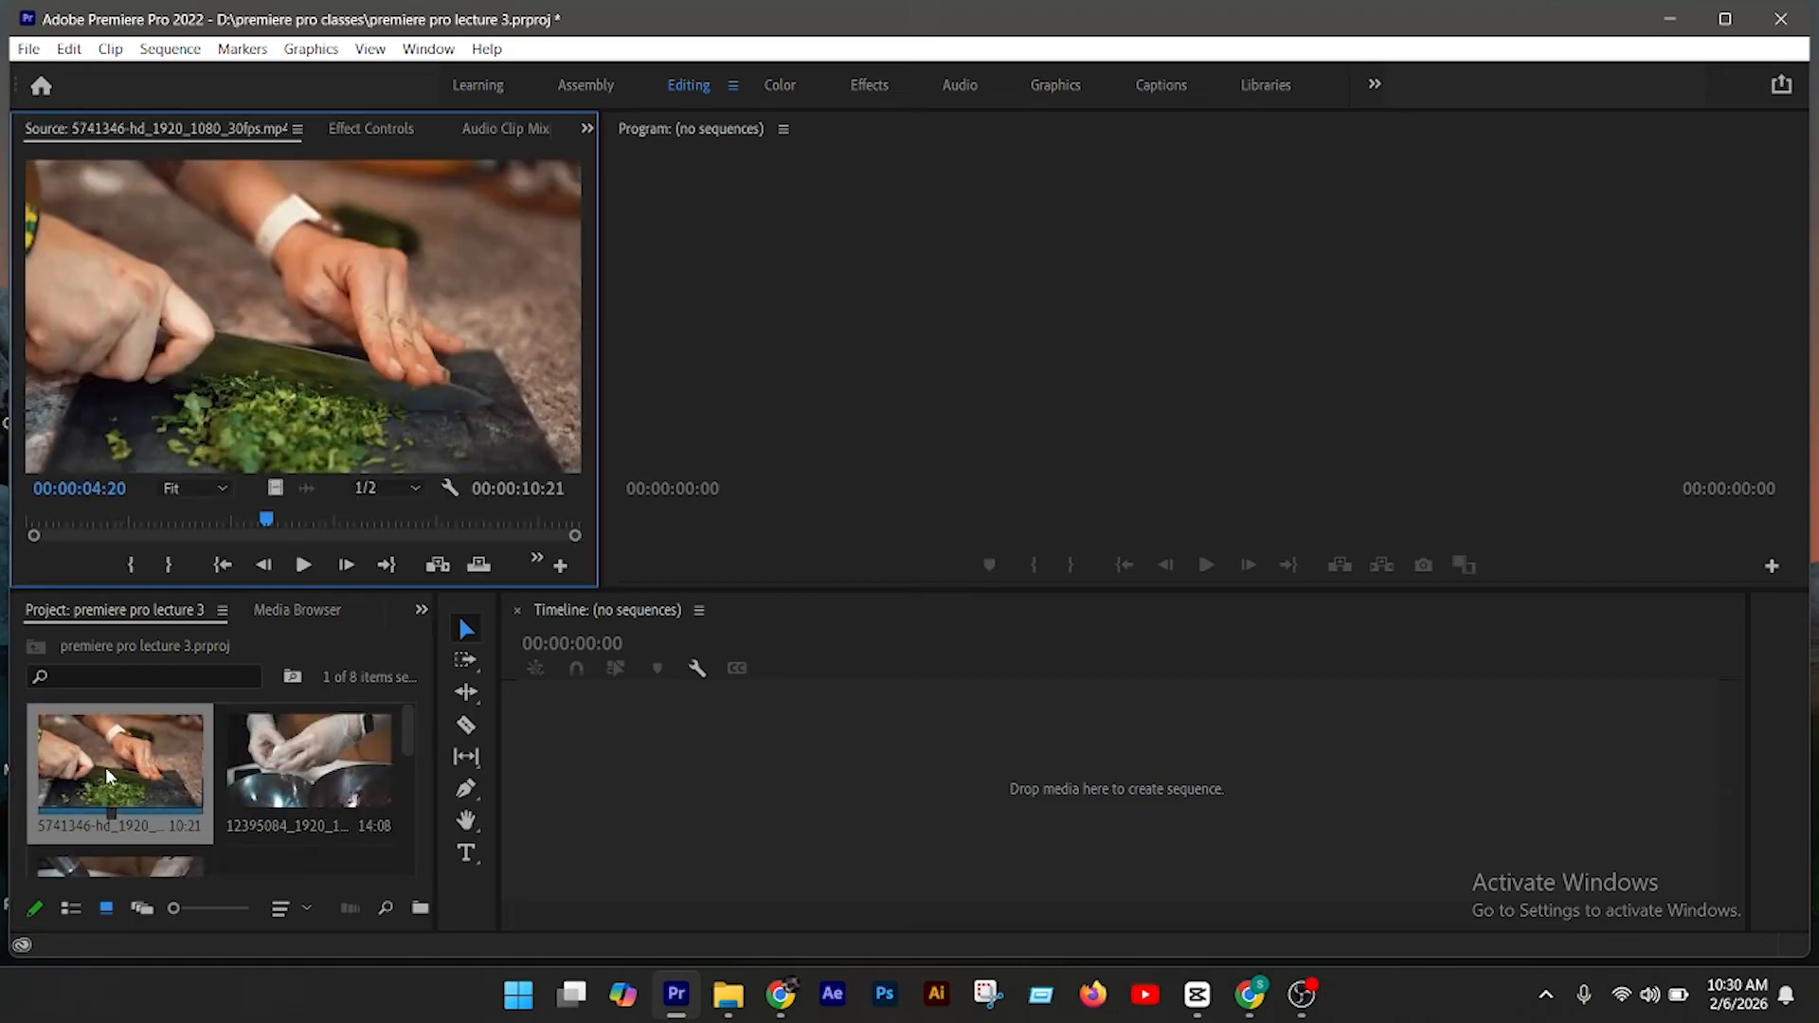
drag(331, 755, 779, 792)
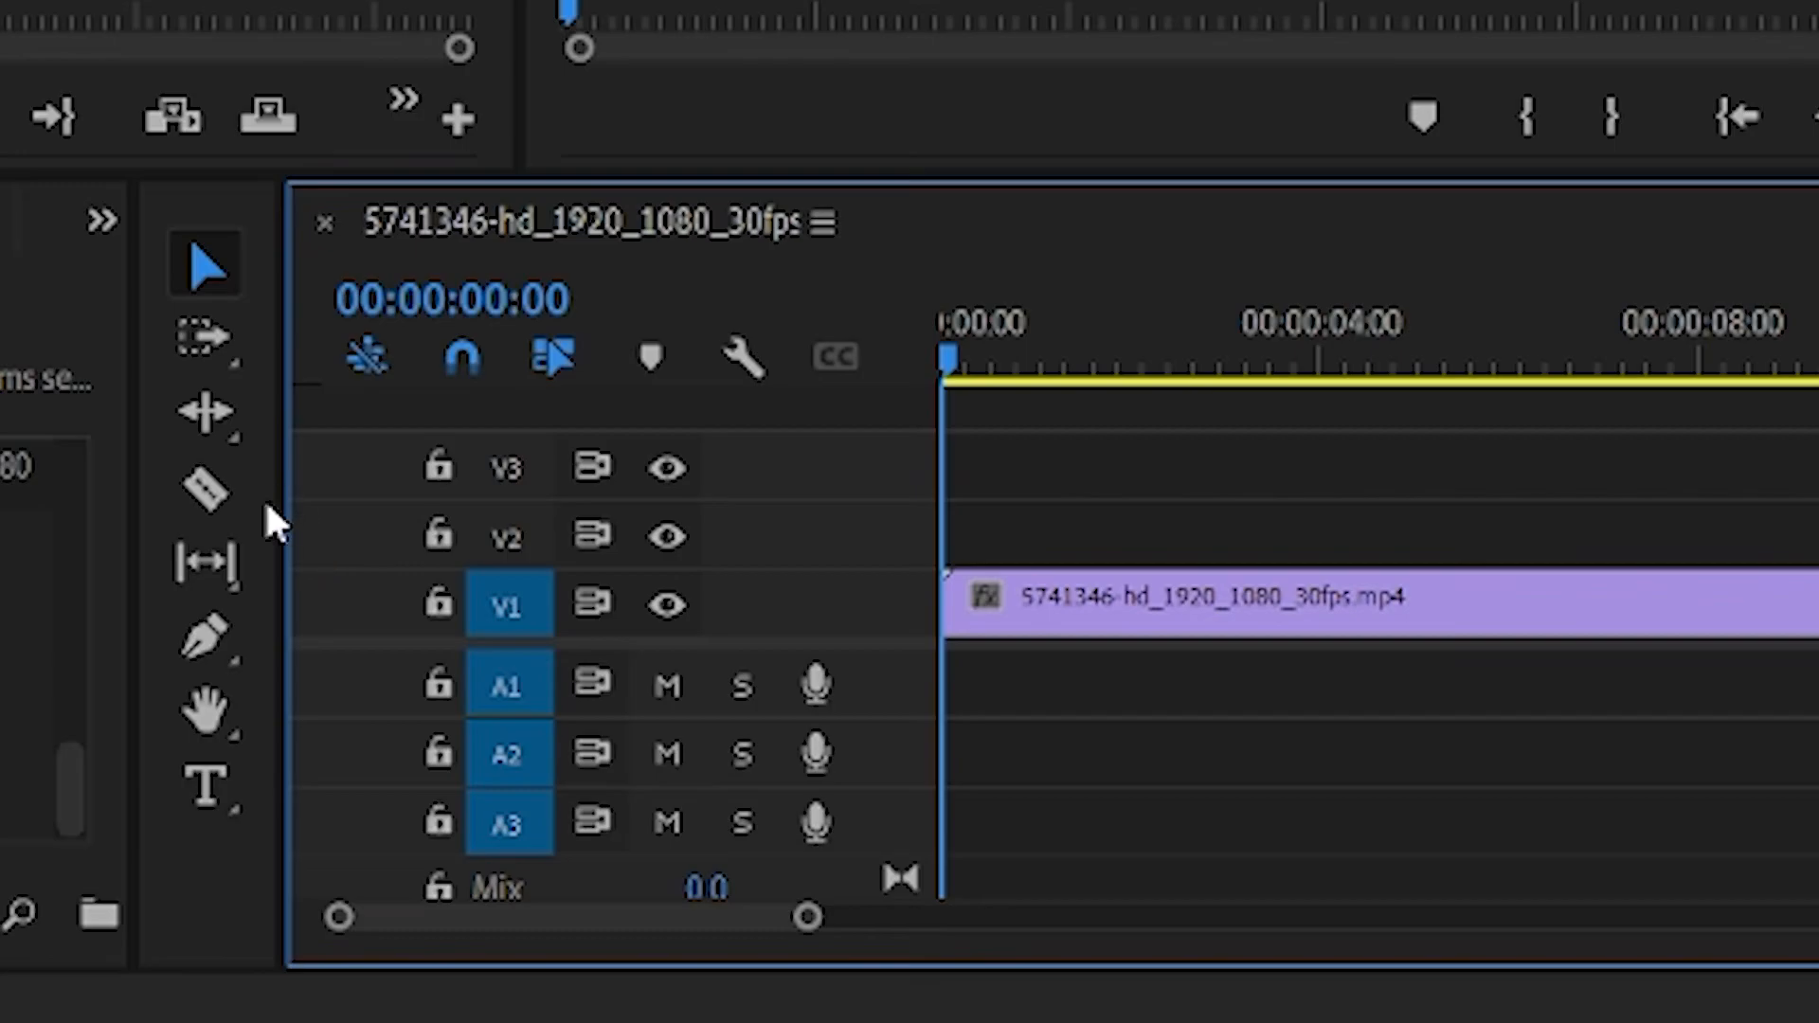
Step: Enlarge the timeline area and place blue (instrumental).mp3 on audio track A1 at the start of the sequence
drag(288, 467, 359, 707)
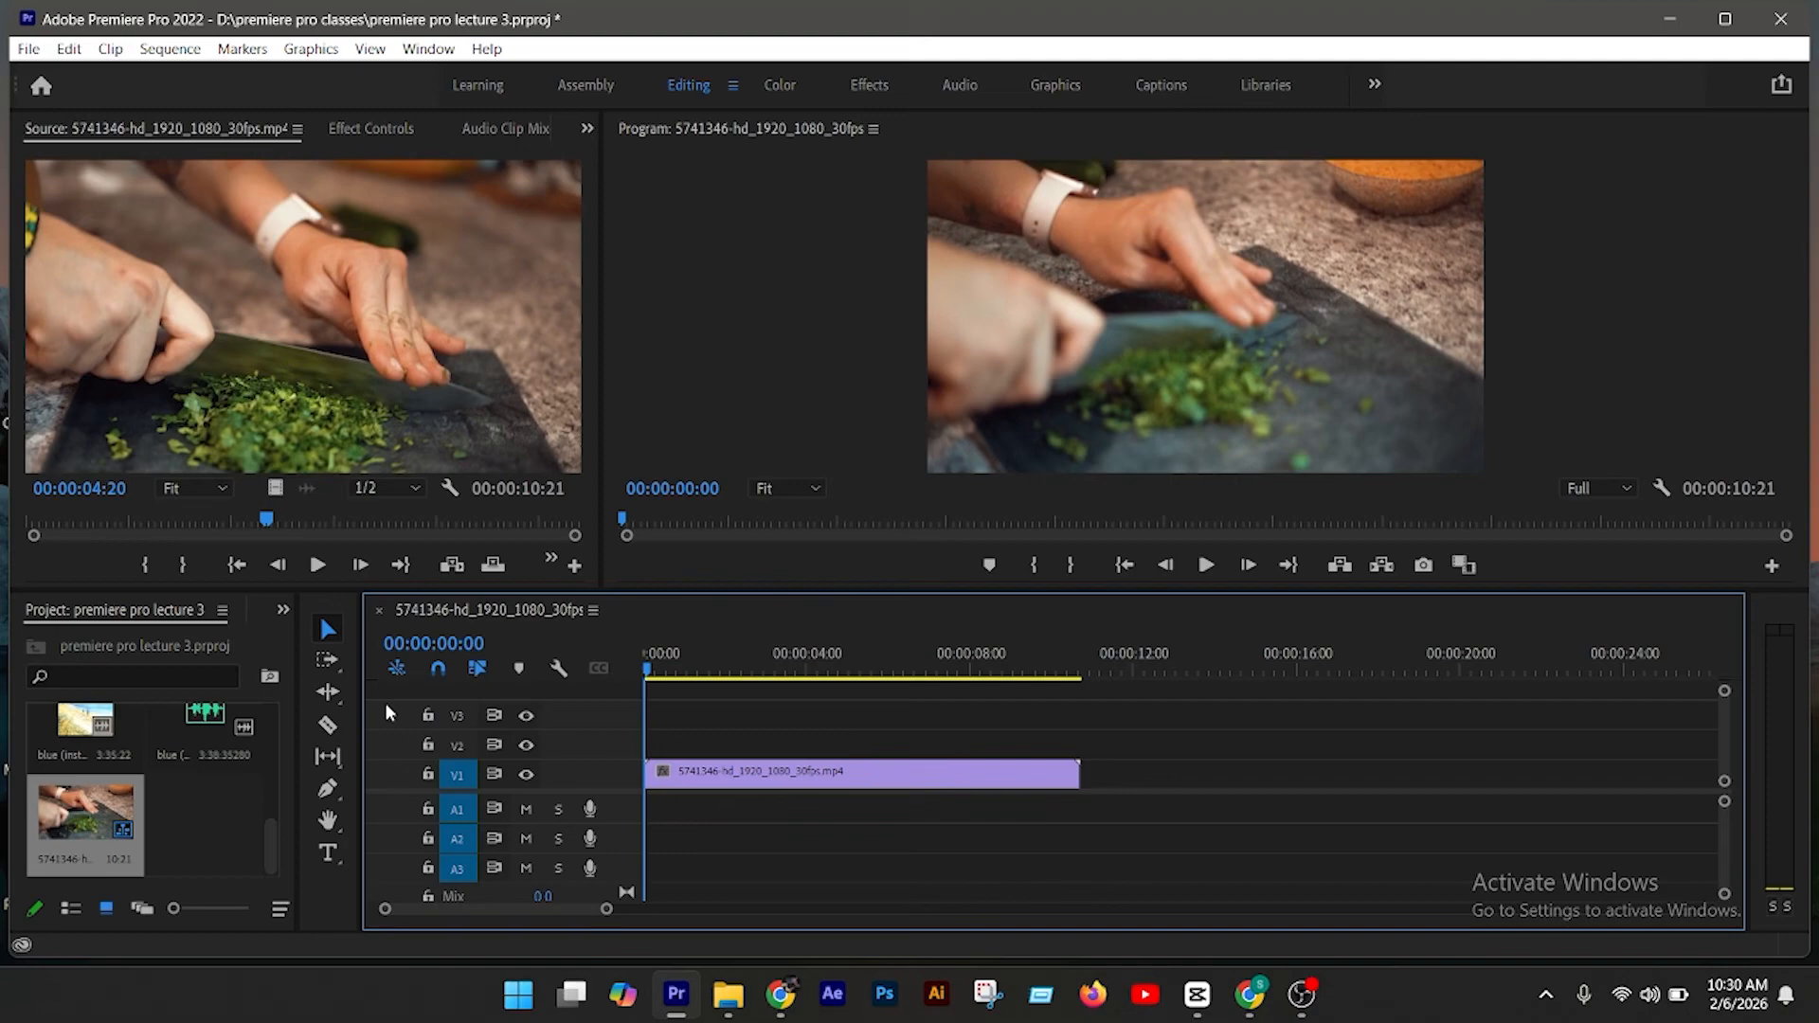
drag(827, 588, 827, 391)
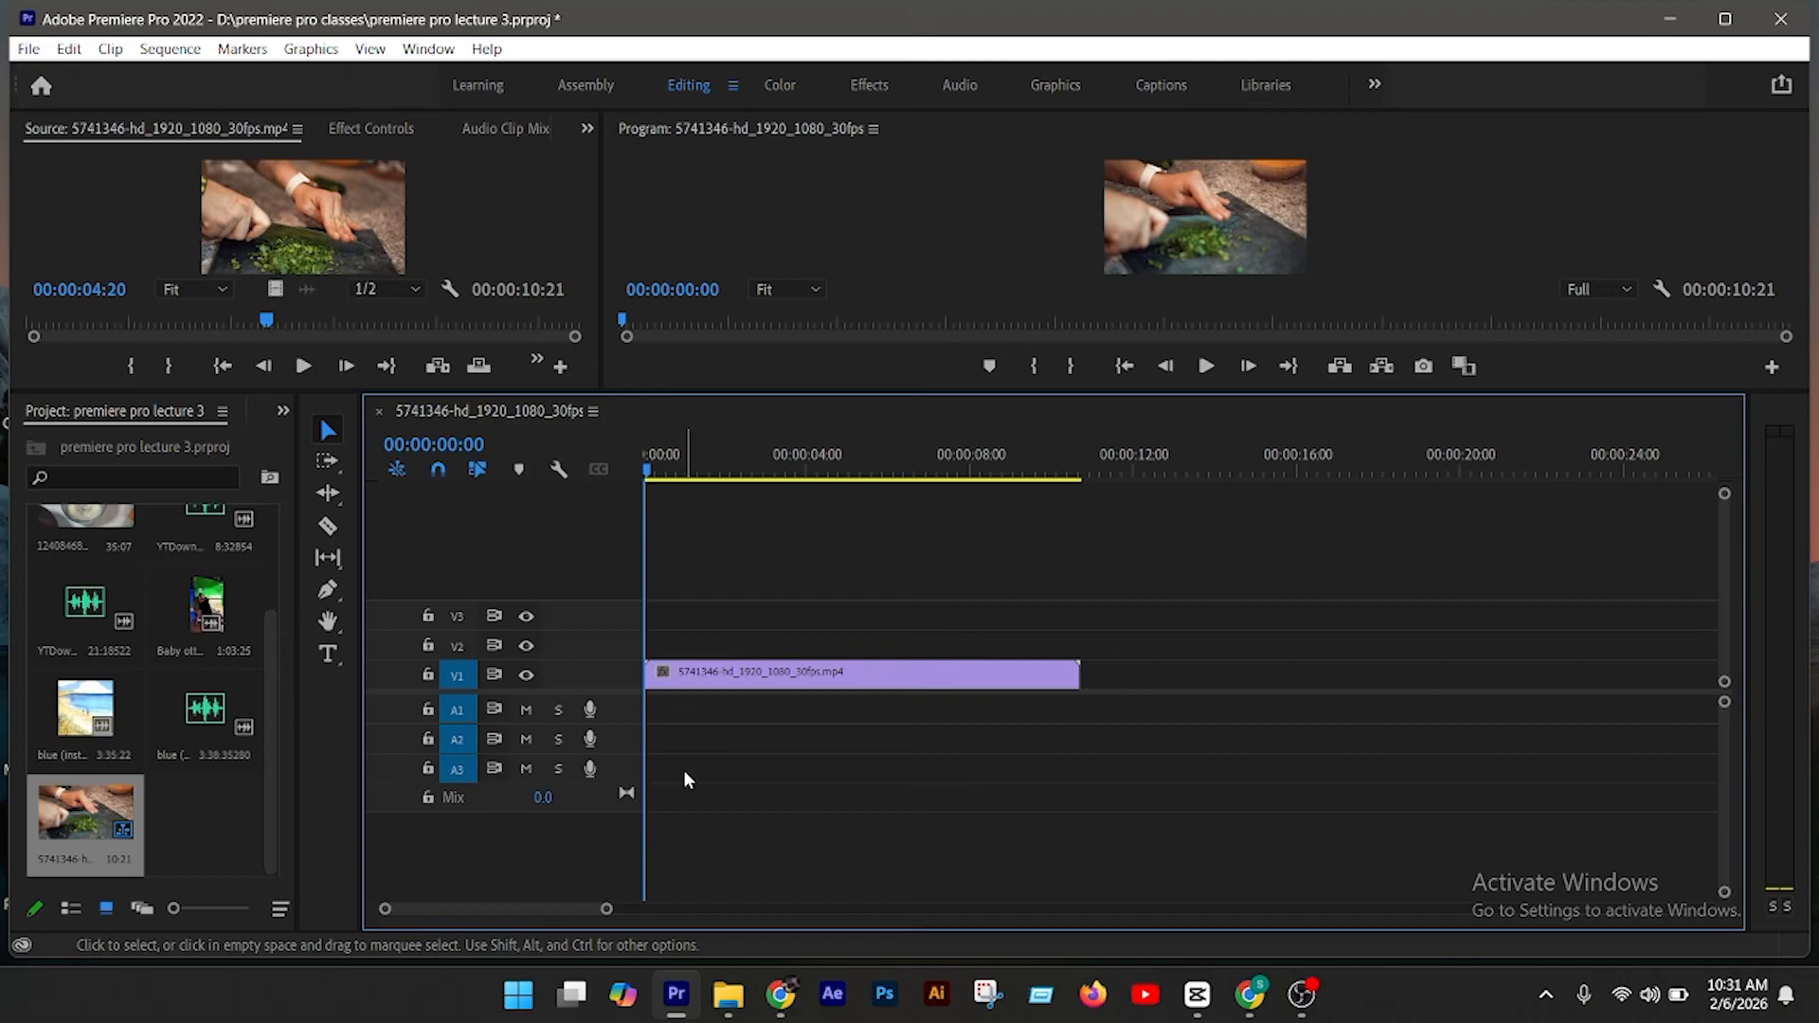
drag(205, 718, 644, 725)
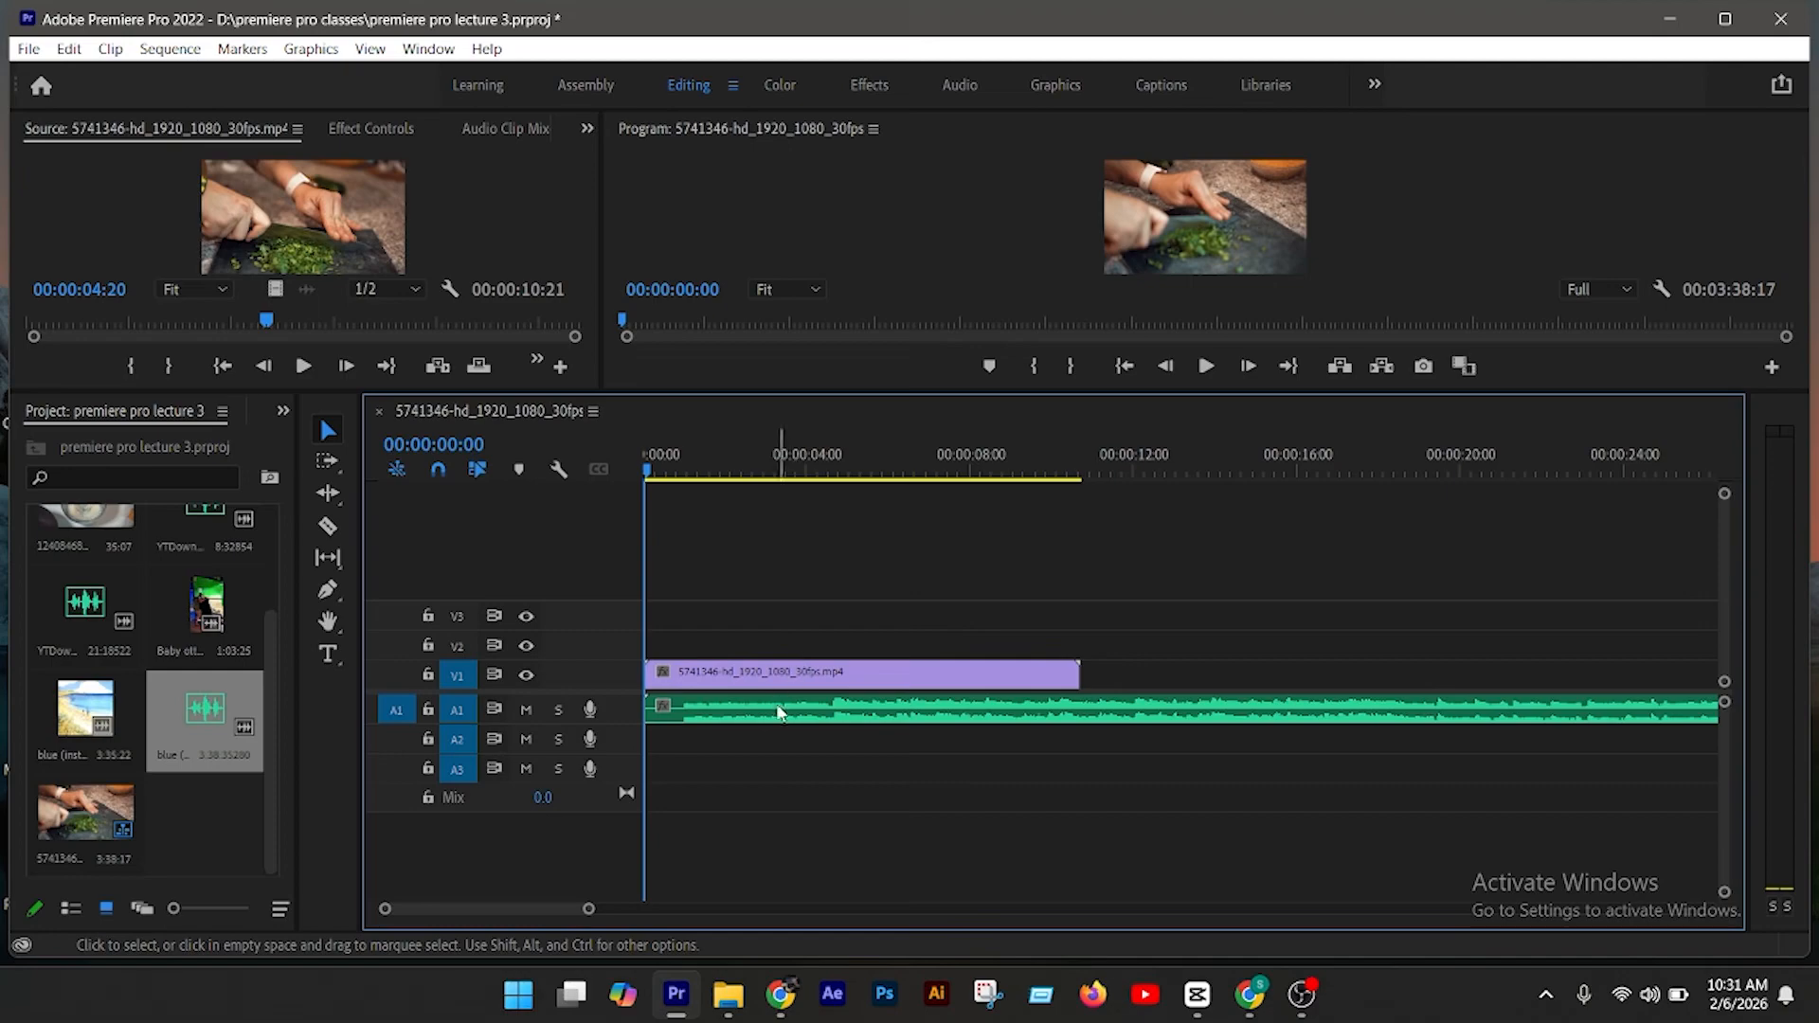
Step: Try to move the music clip onto a video track, shift it to audio track A3, and try moving the video clip
drag(796, 713, 799, 653)
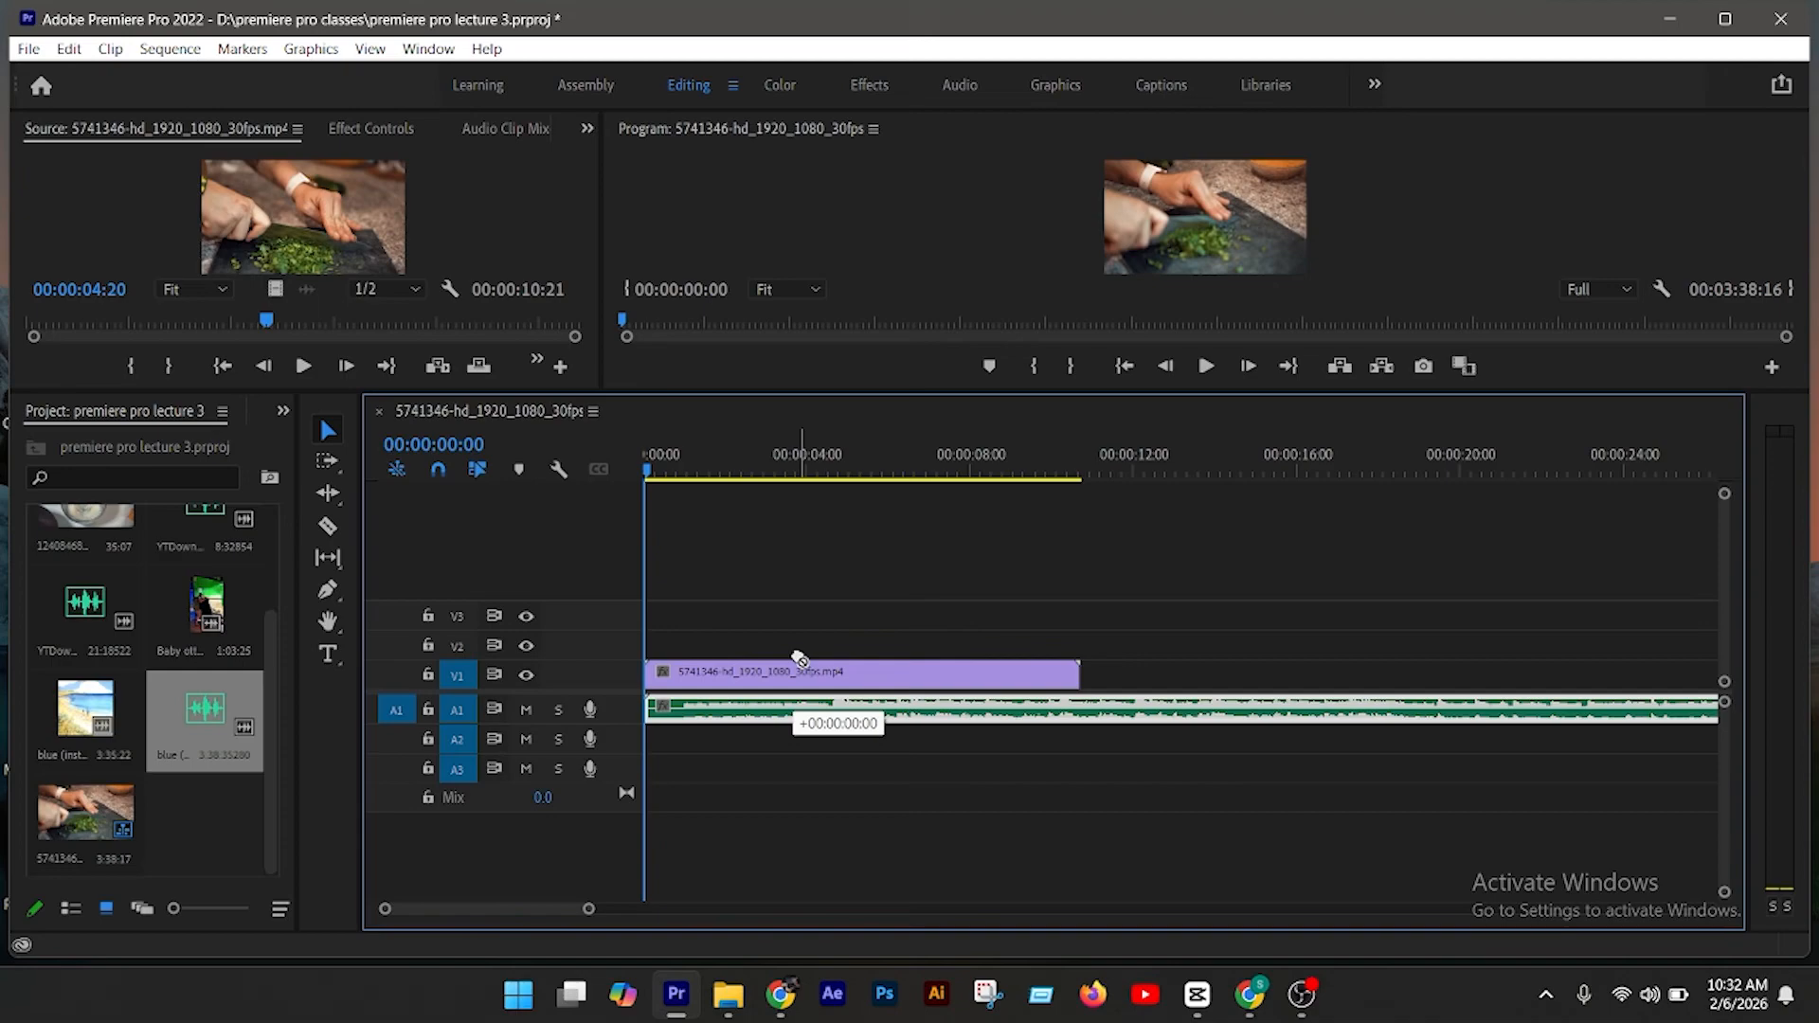
drag(798, 657, 799, 660)
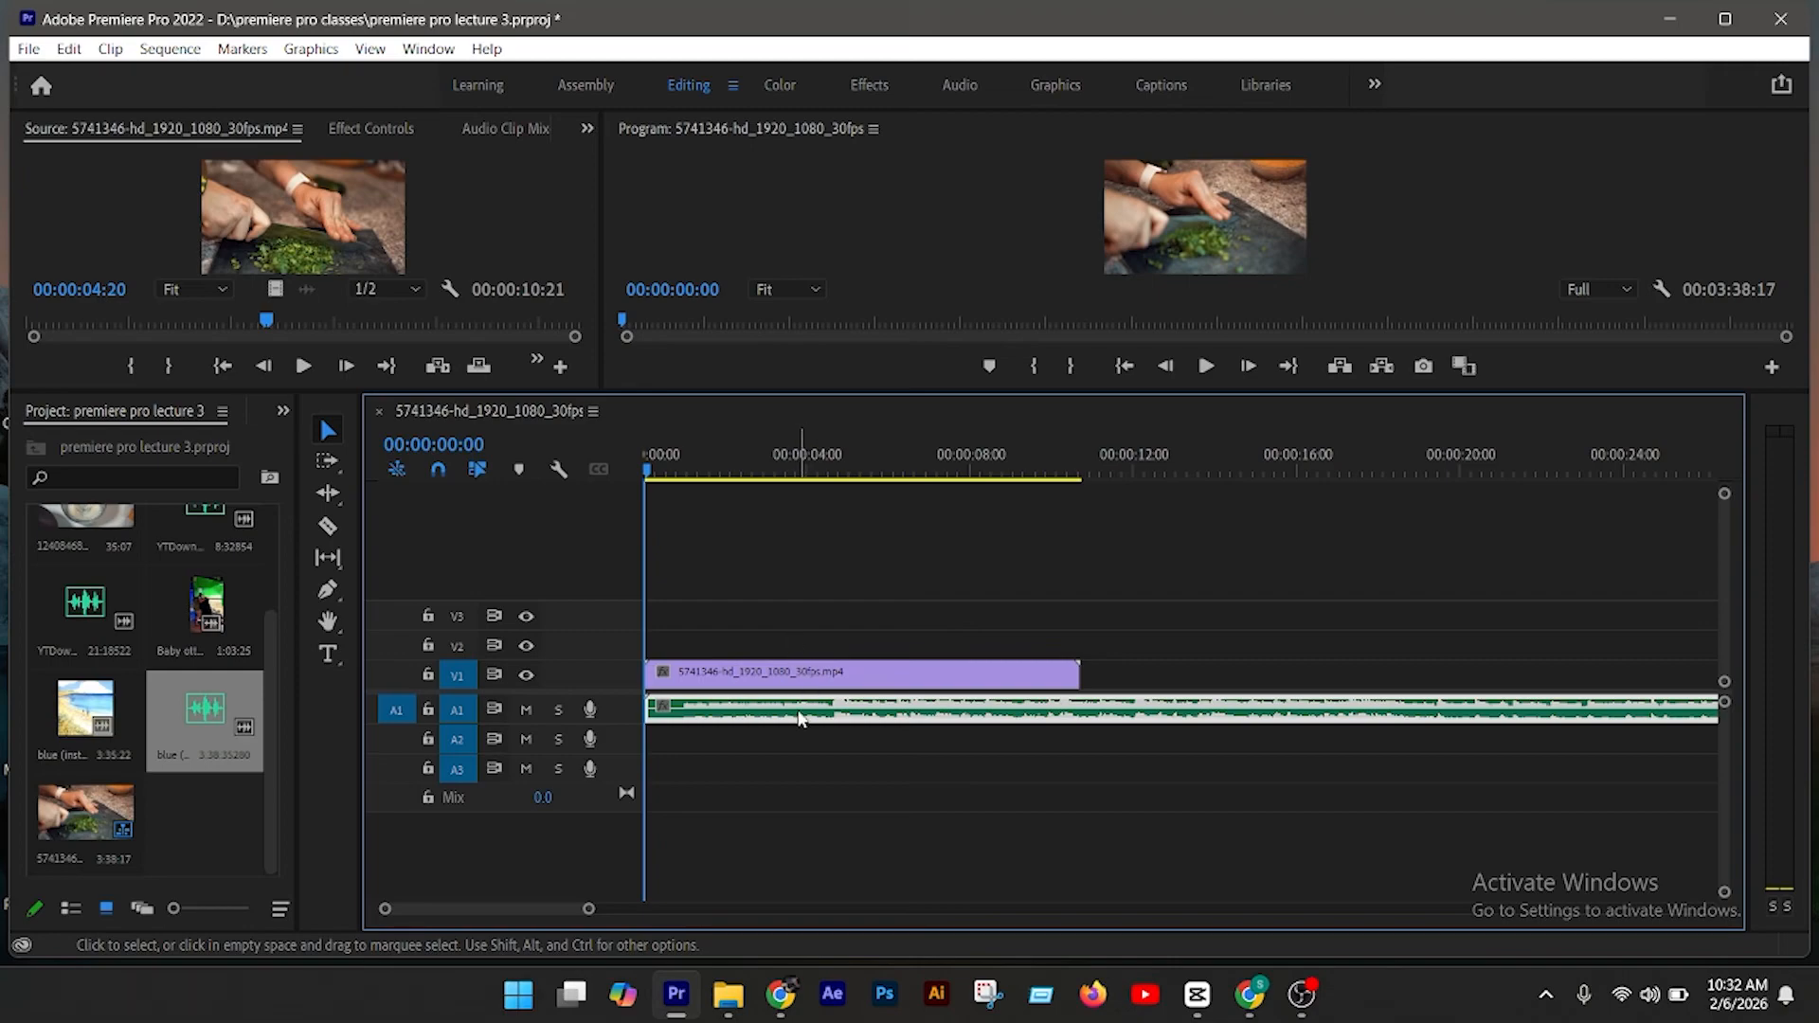
drag(799, 718, 803, 781)
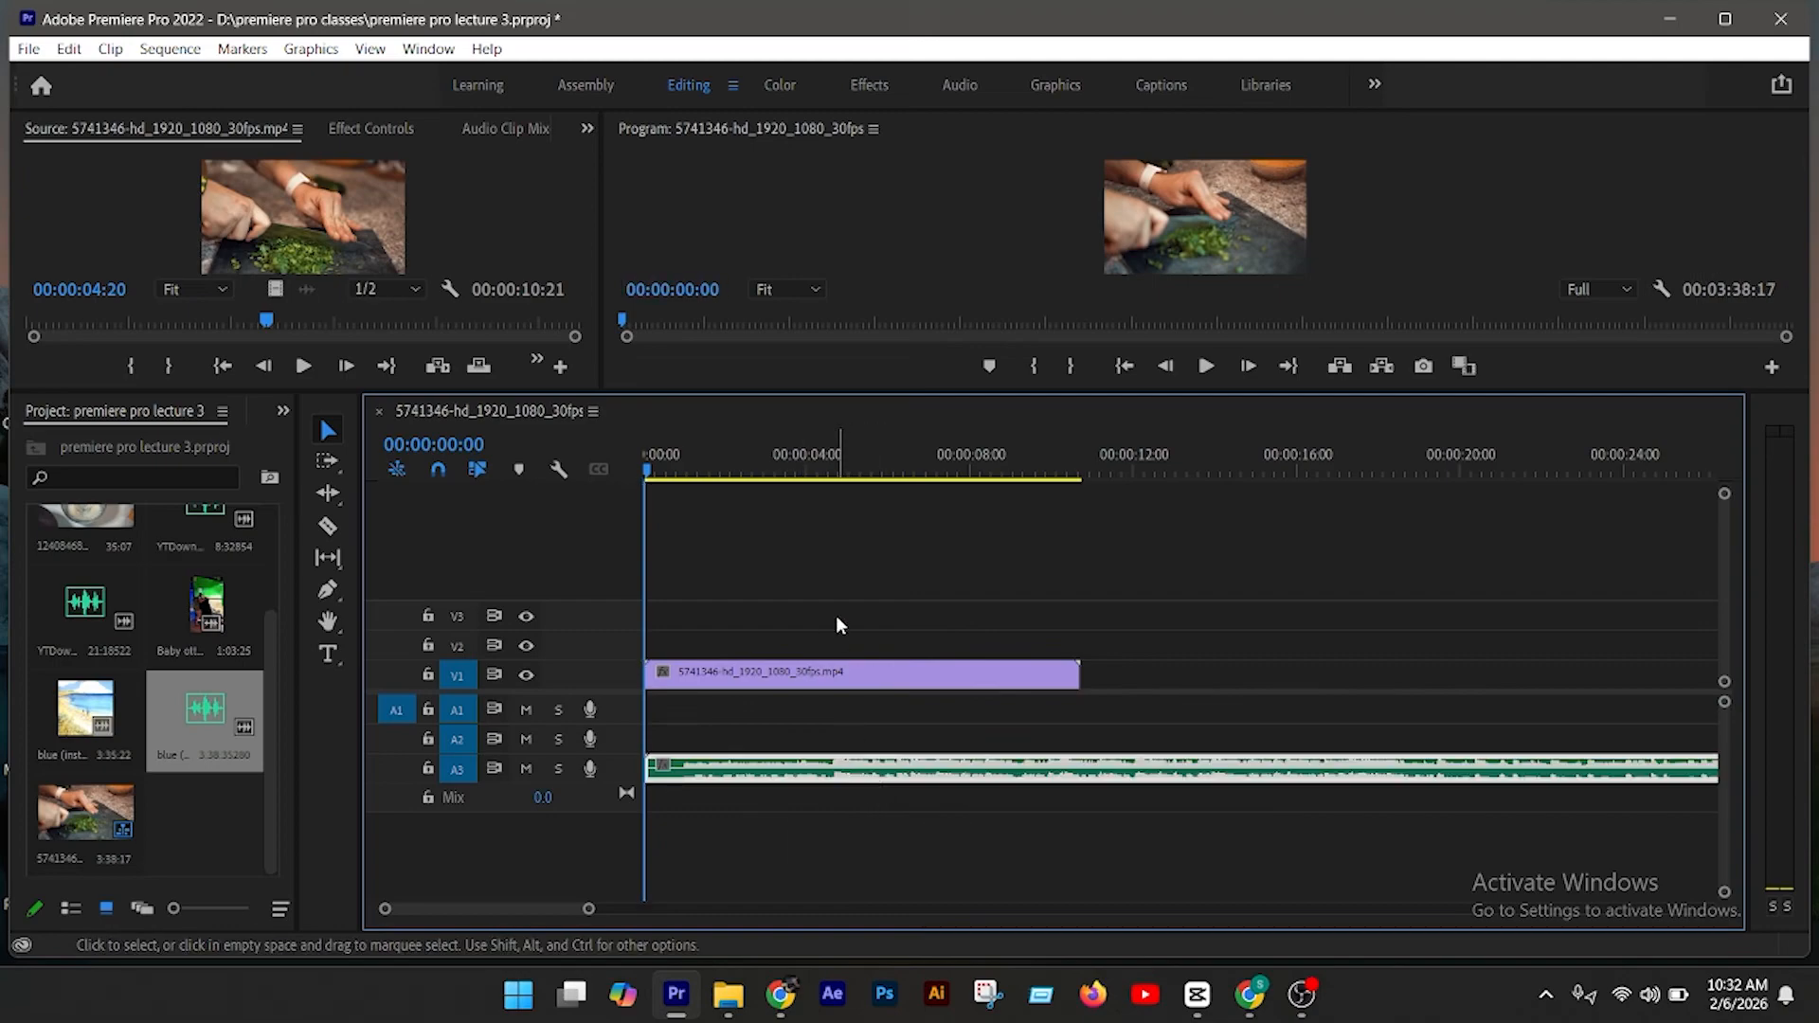
mouse_move(826, 669)
mouse_down()
mouse_move(820, 617)
mouse_move(810, 798)
mouse_move(810, 707)
mouse_move(837, 655)
mouse_up()
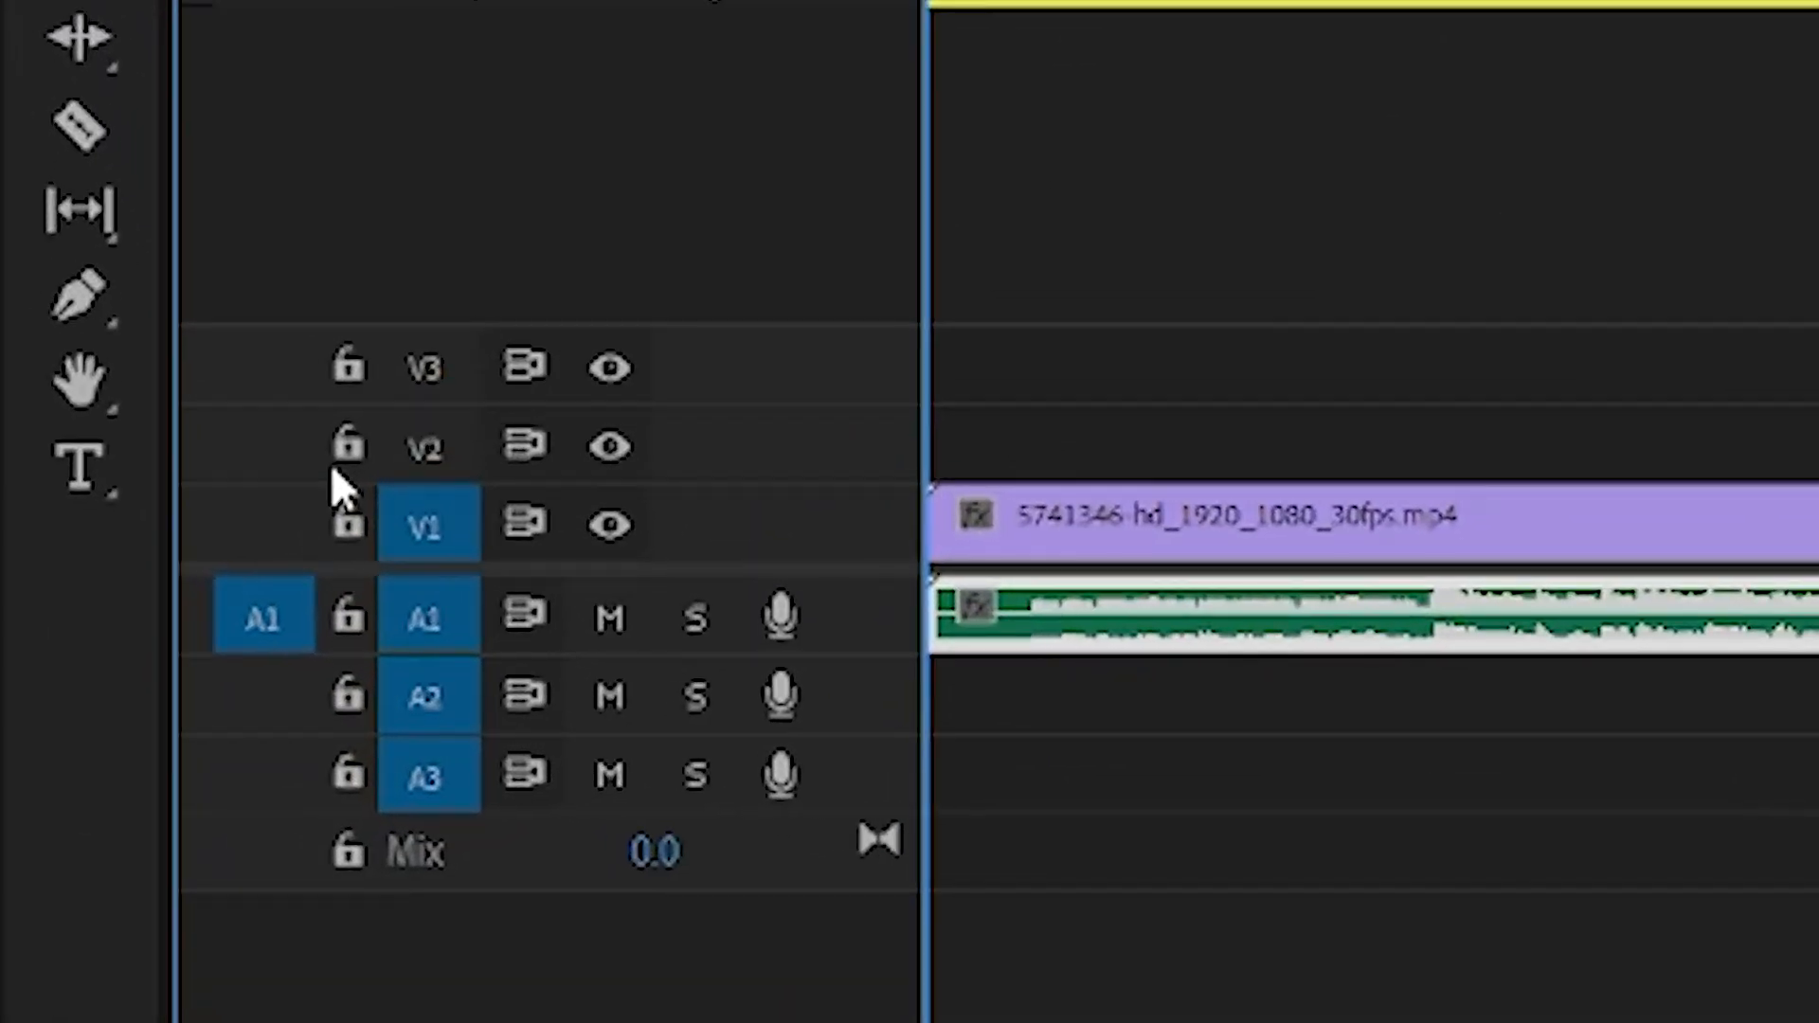
Step: Lock video track V1 and increase its height to show the clip's thumbnail
click(347, 527)
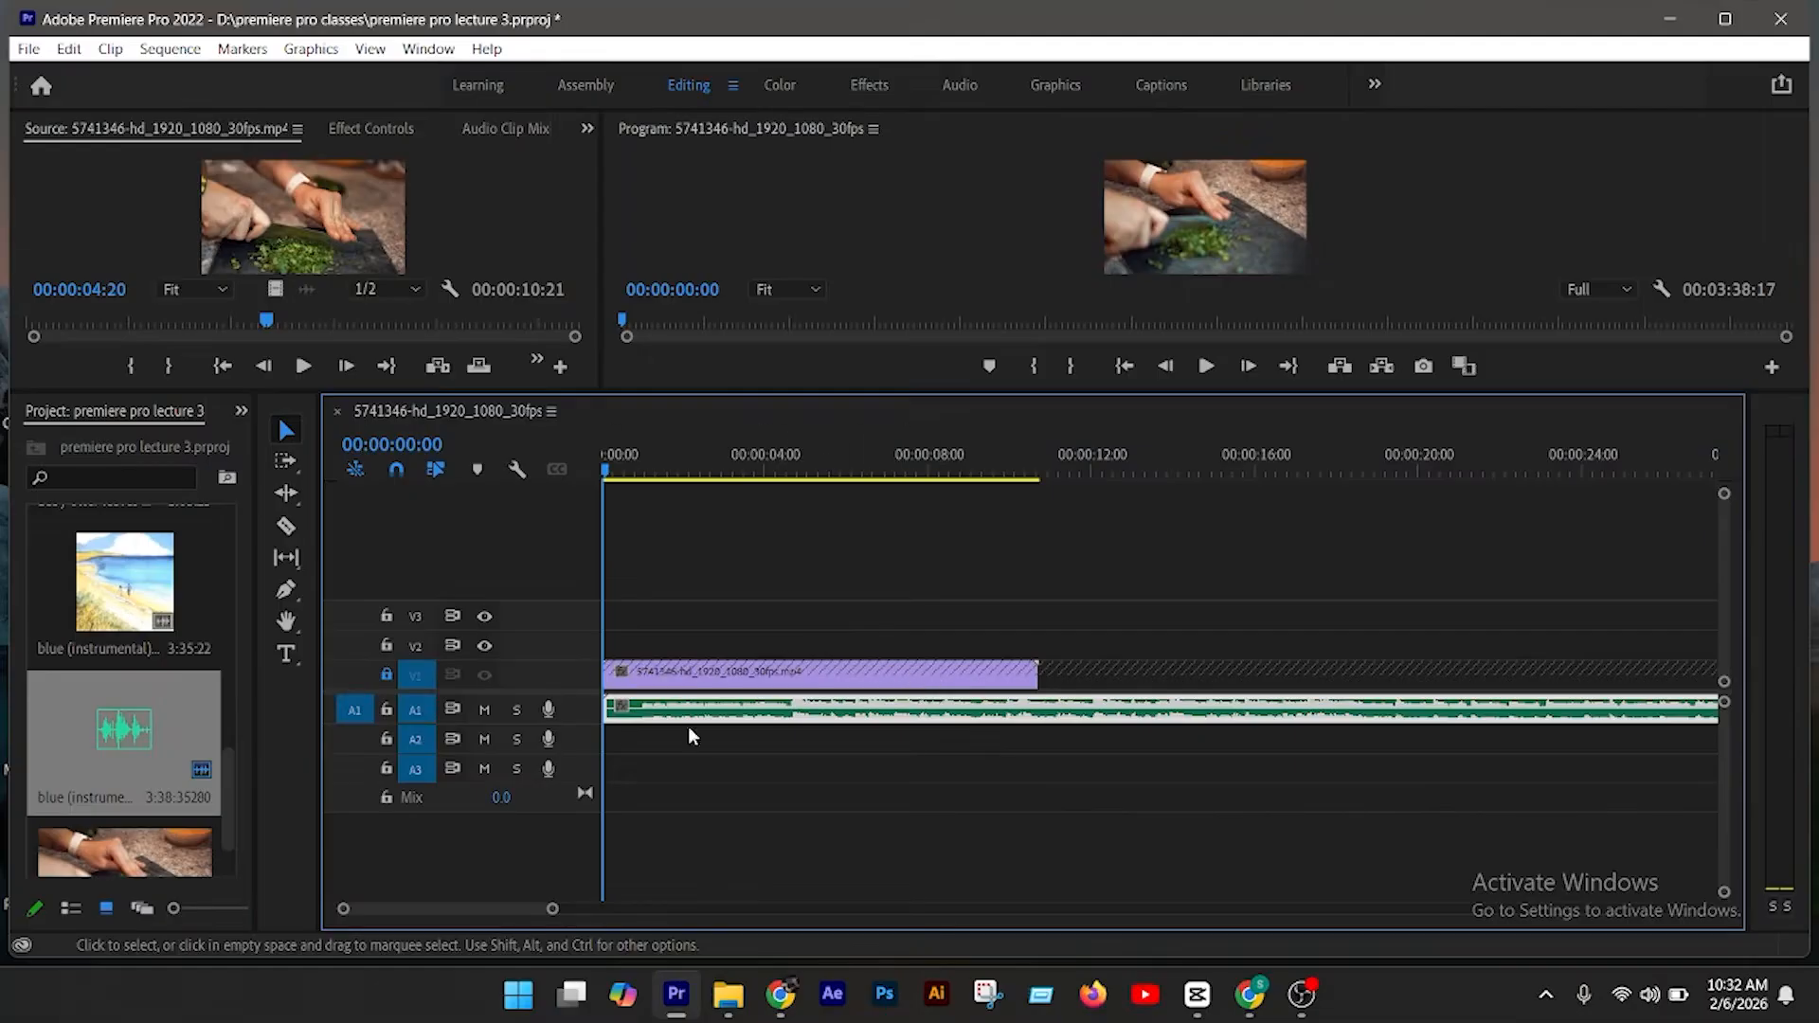
double_click(581, 680)
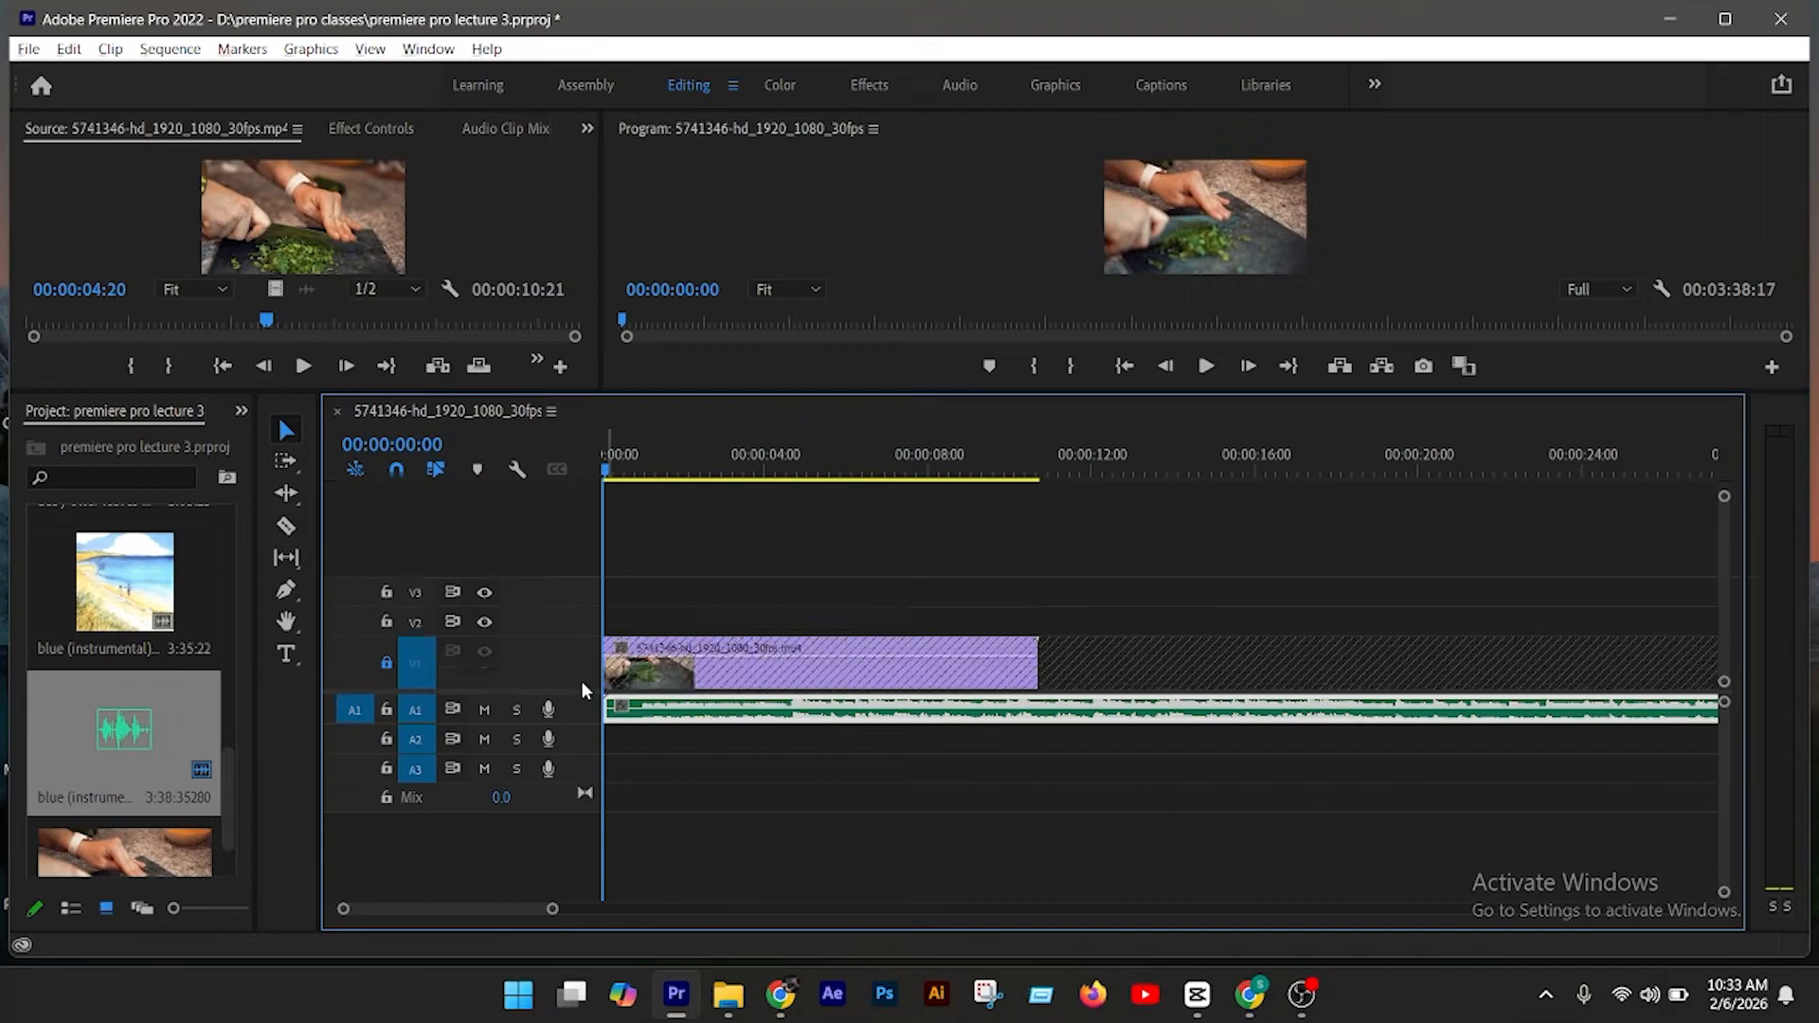
scroll(581, 681, up, 2)
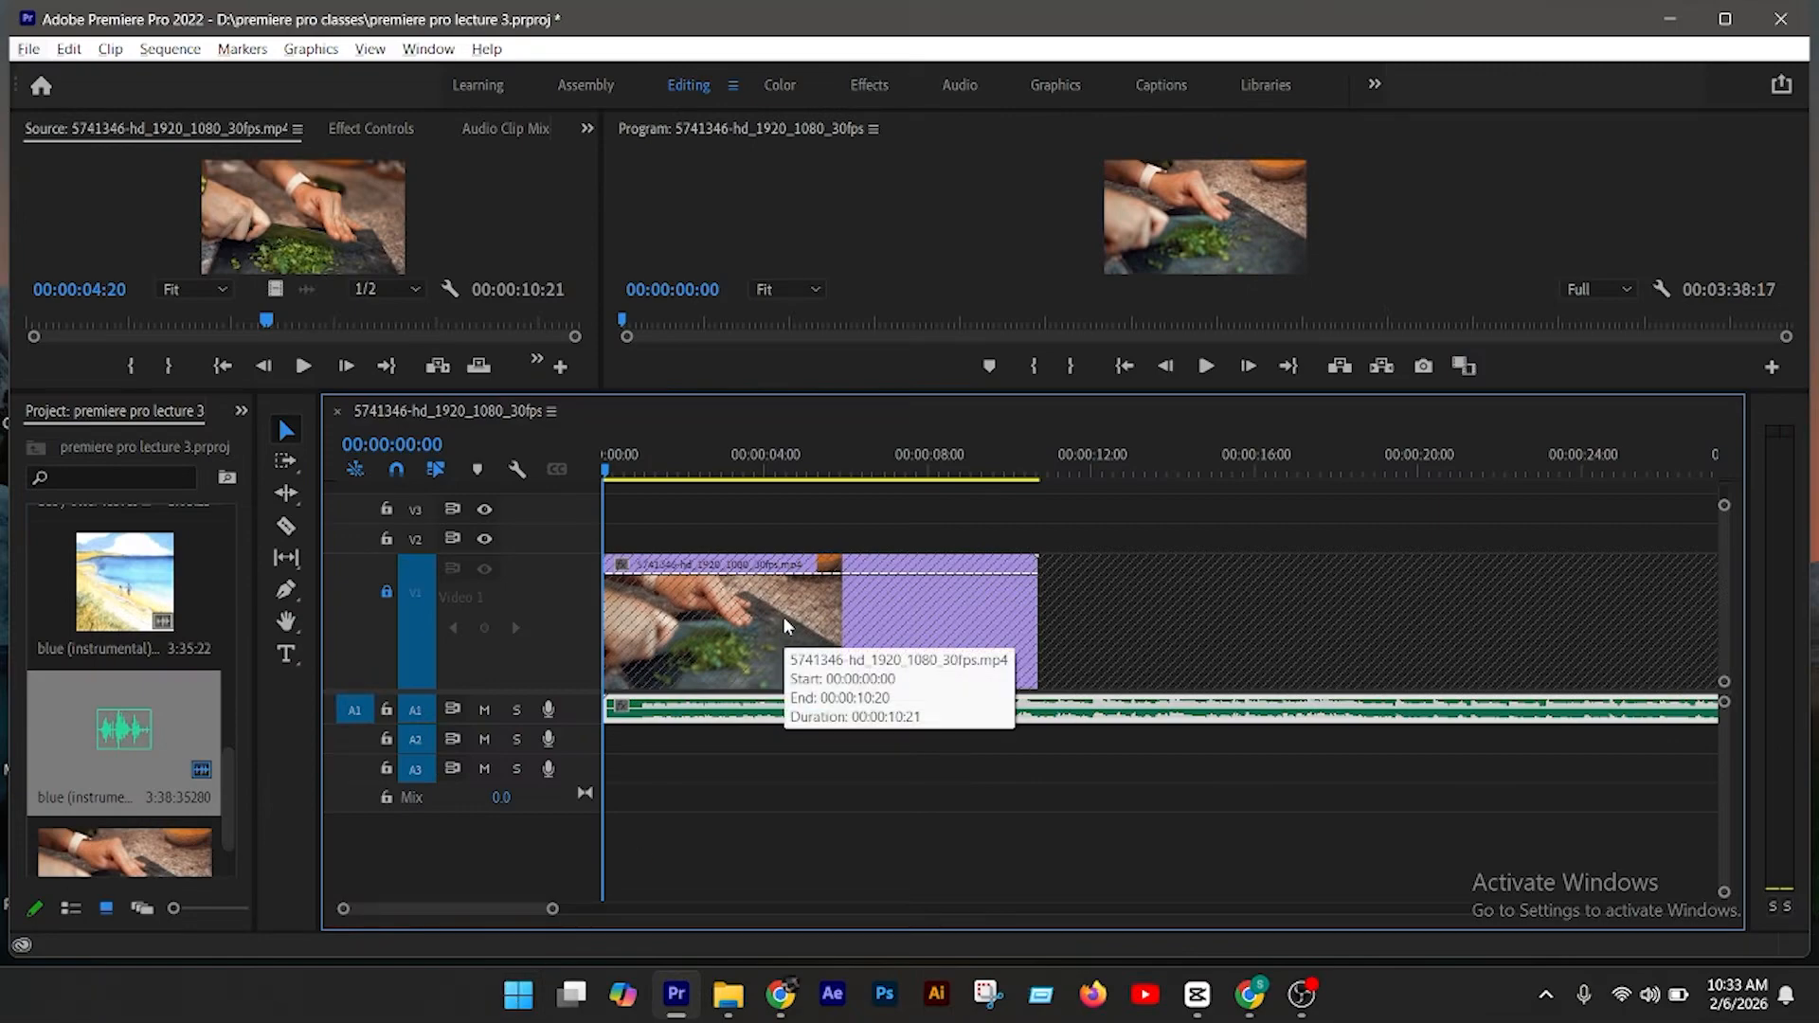
drag(552, 909, 1100, 909)
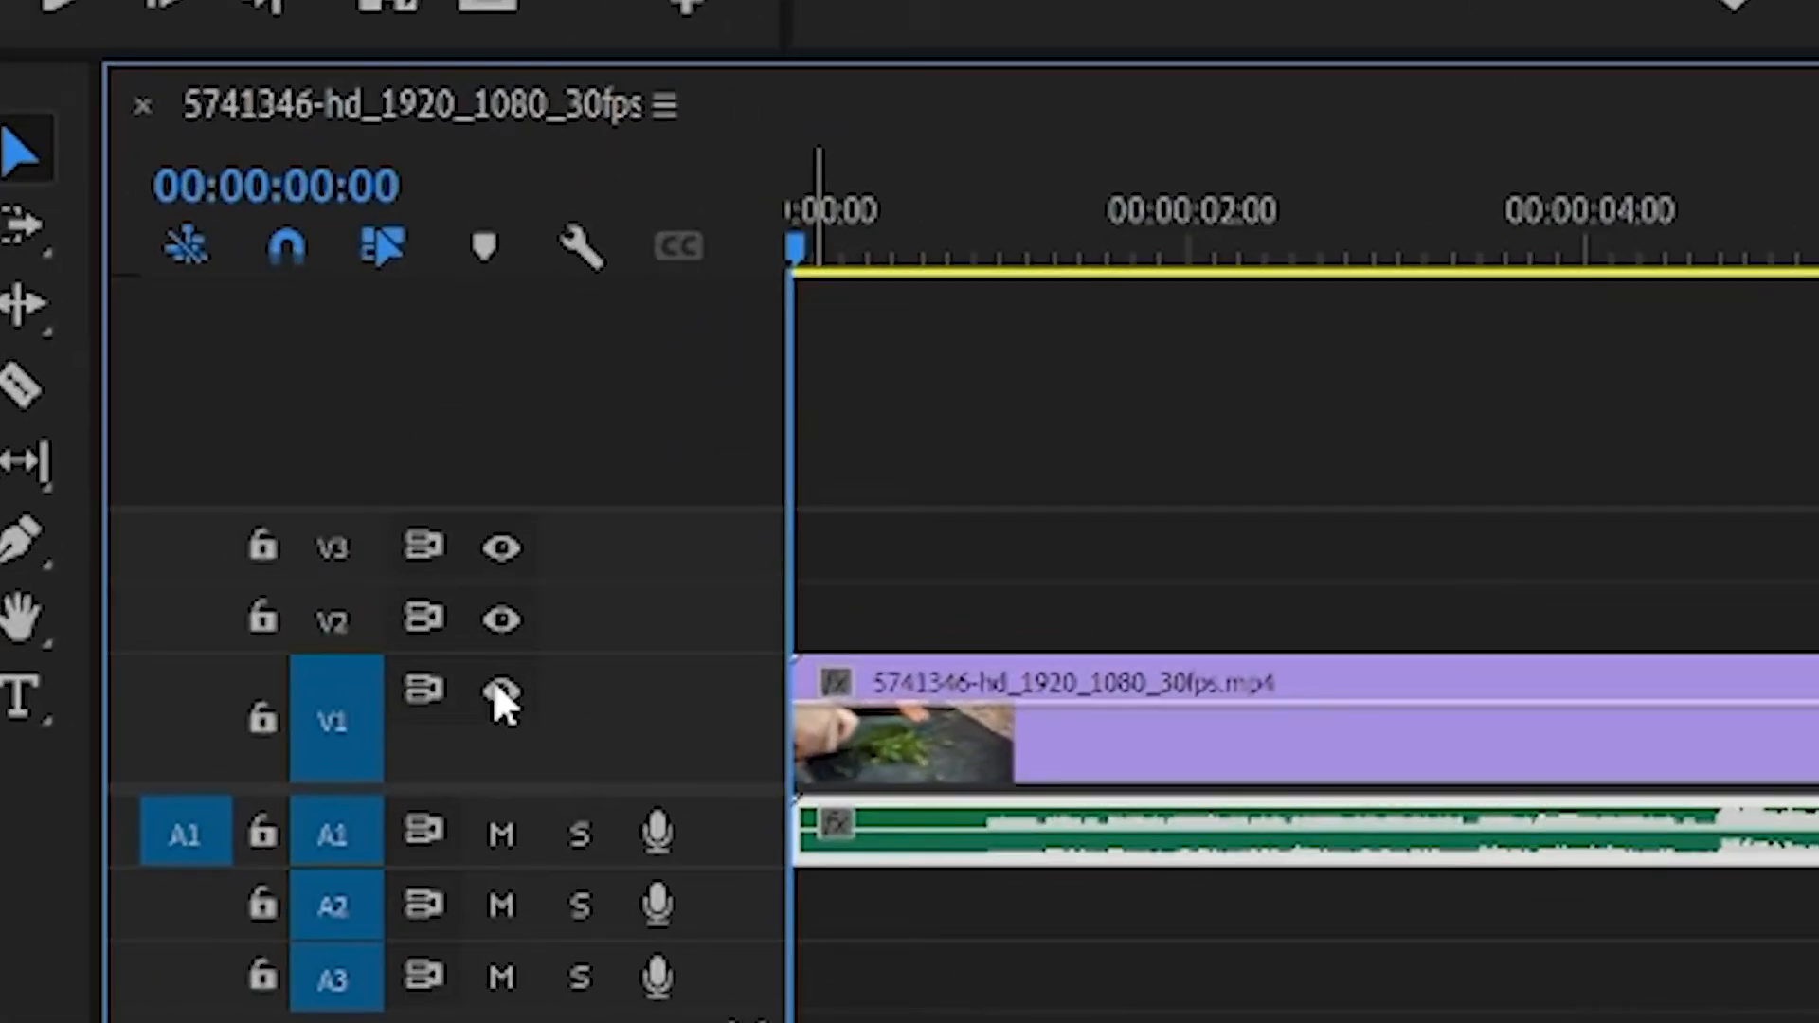
Step: Turn the output of video track V1 off and back on
click(495, 689)
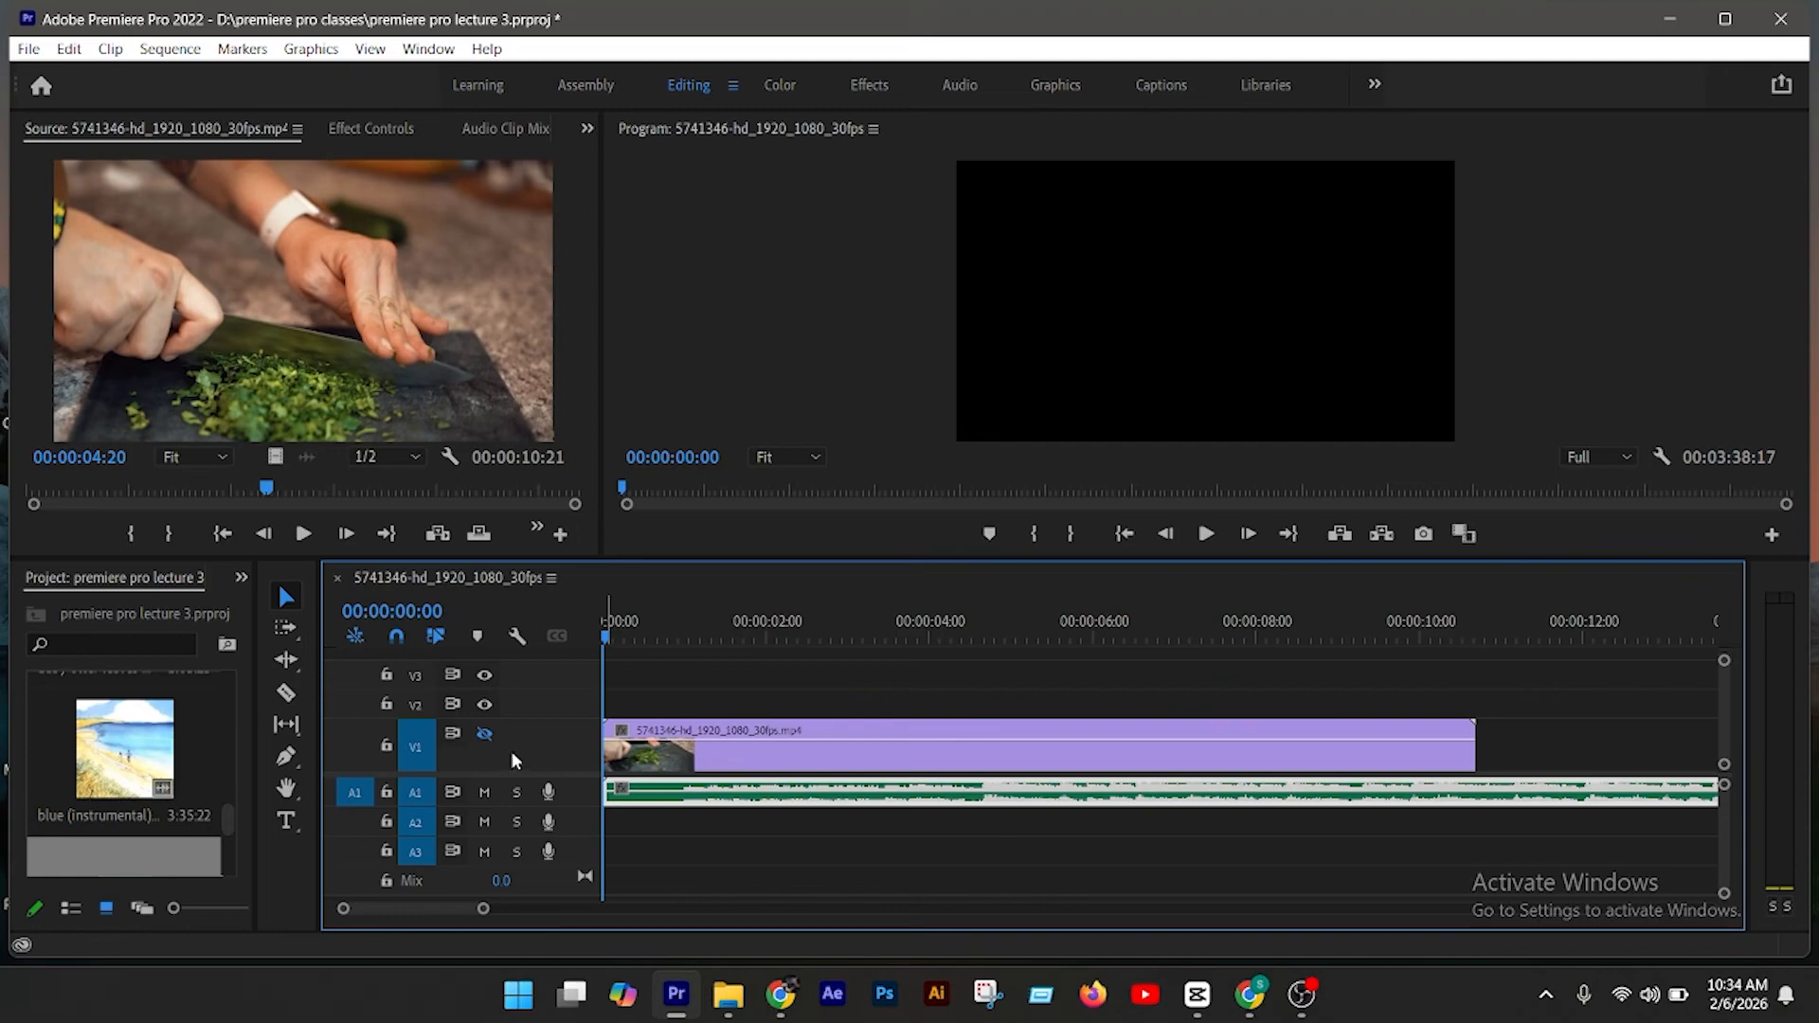
click(485, 734)
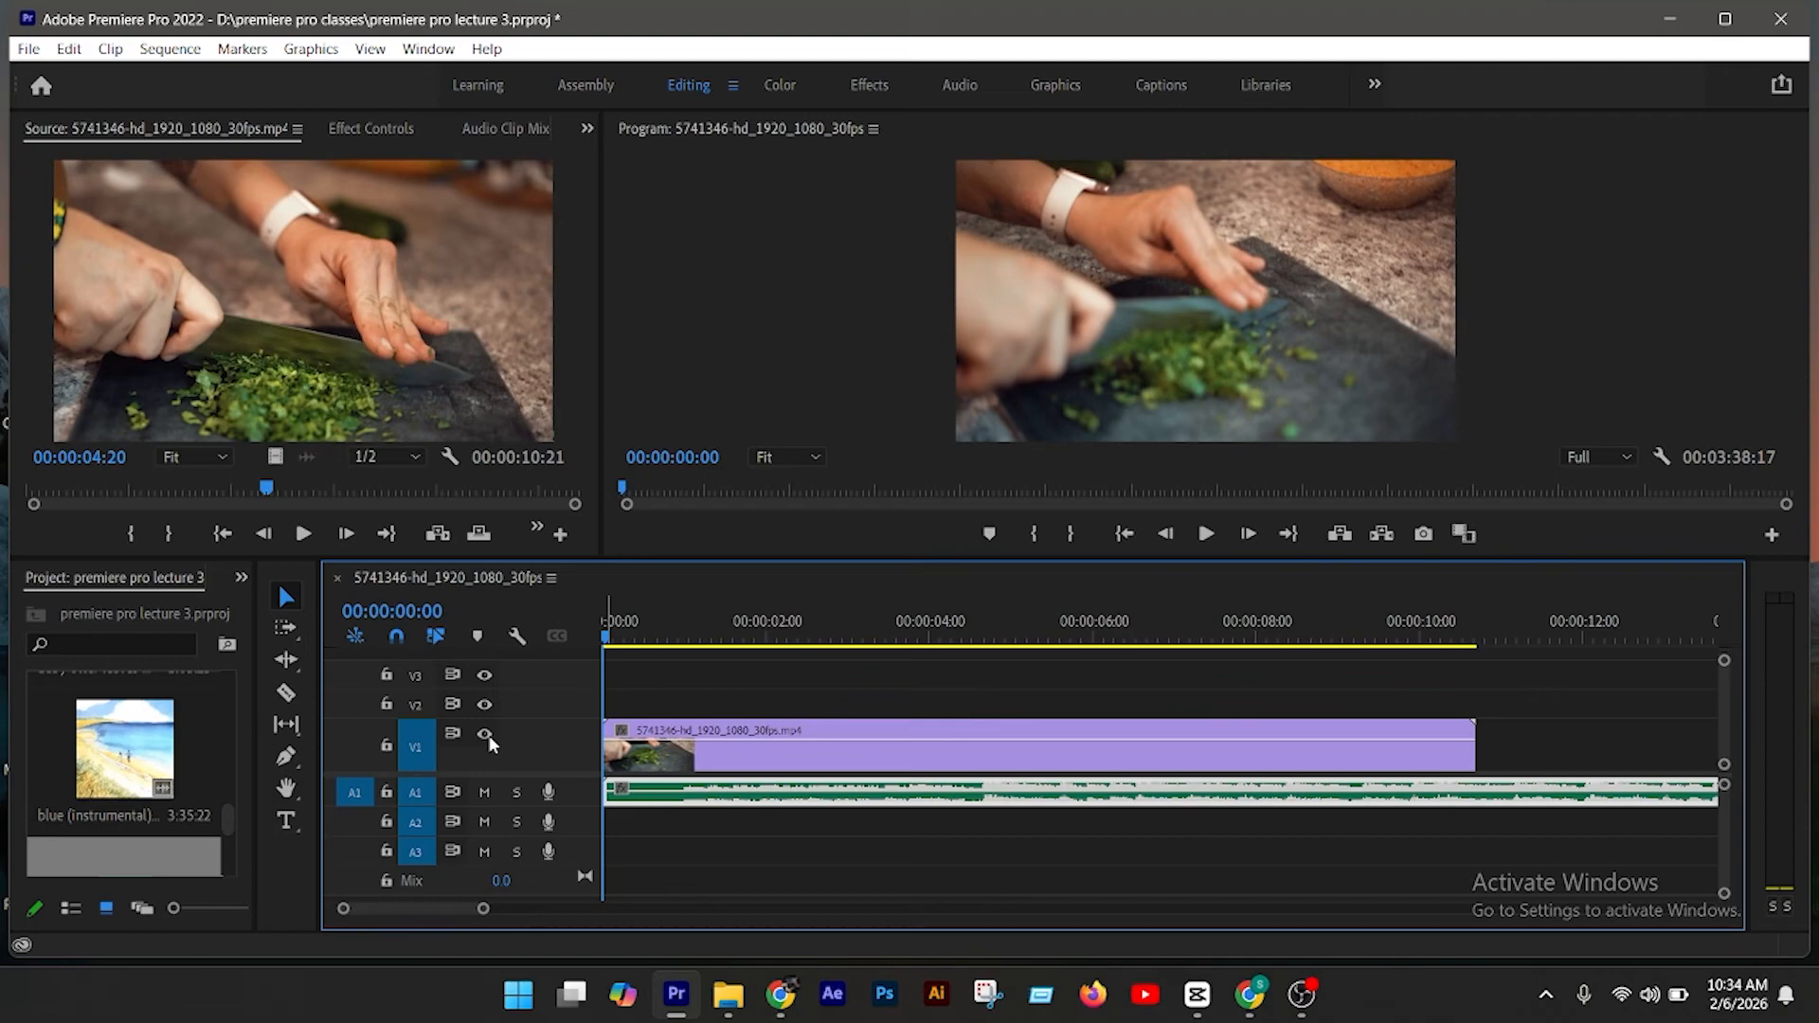
key(ctrl+s)
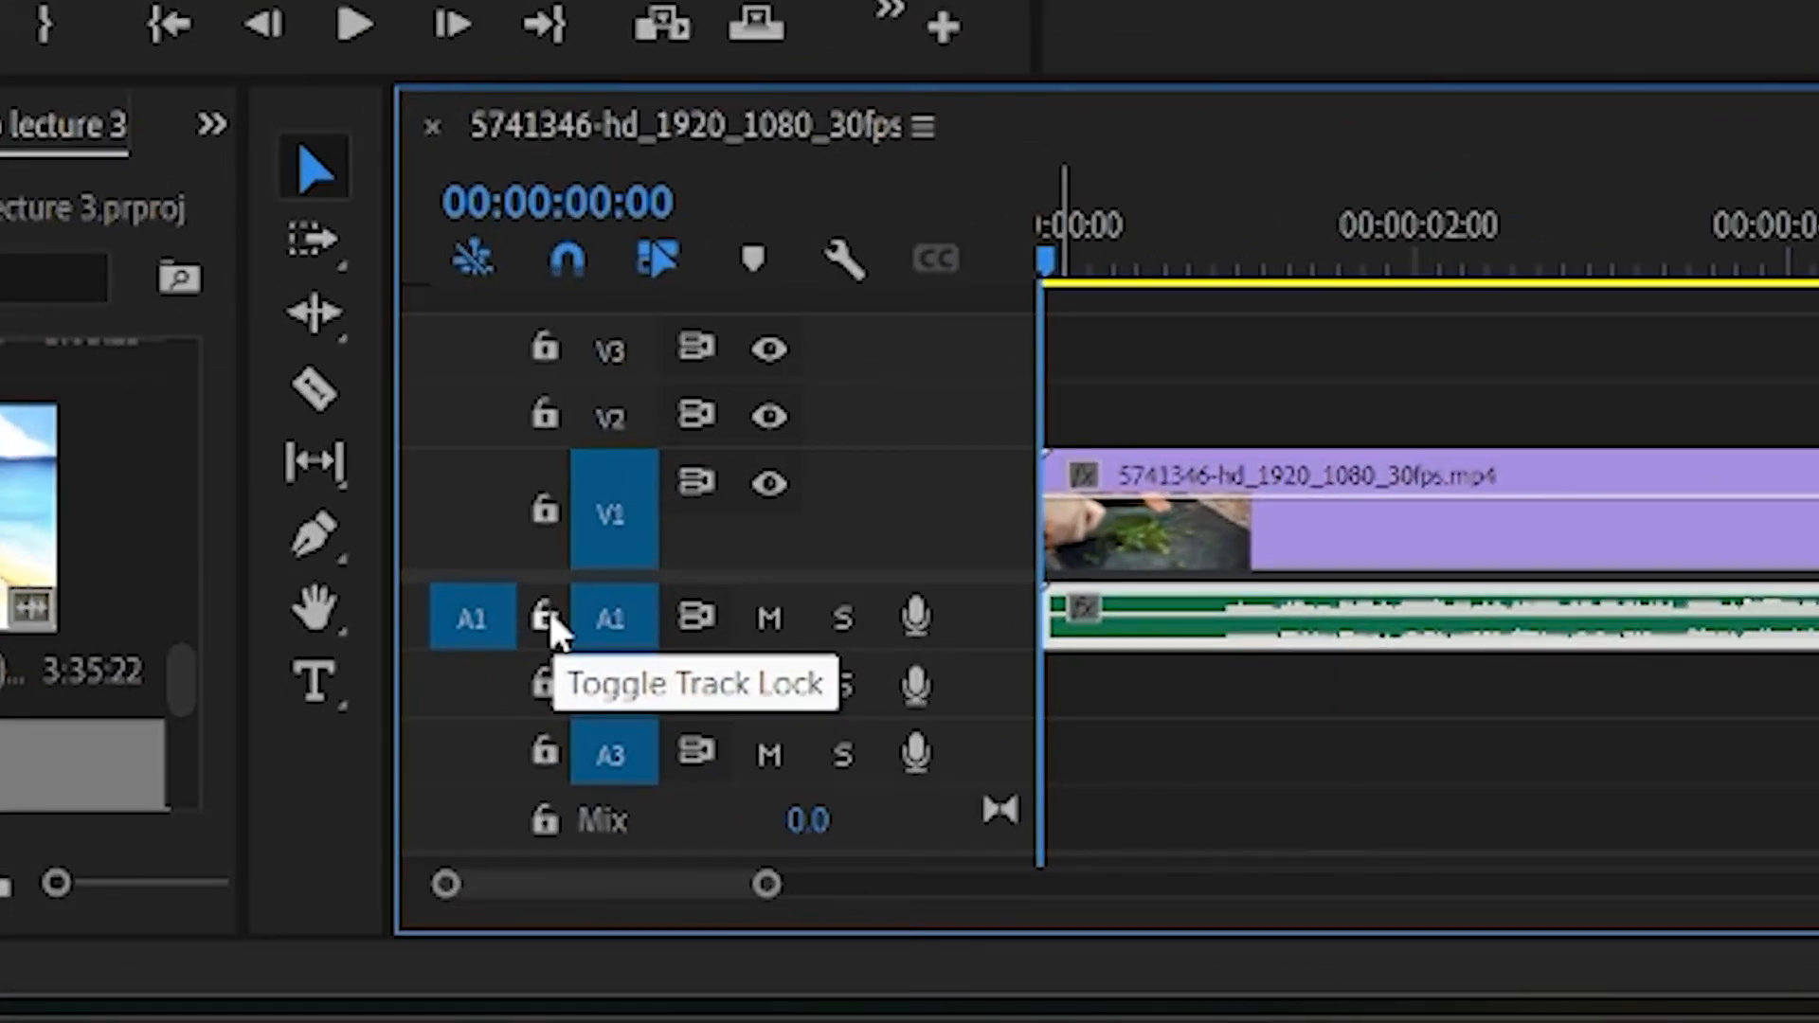
Step: Lock audio track A1 and adjust the heights of audio tracks A1 and A2
click(546, 618)
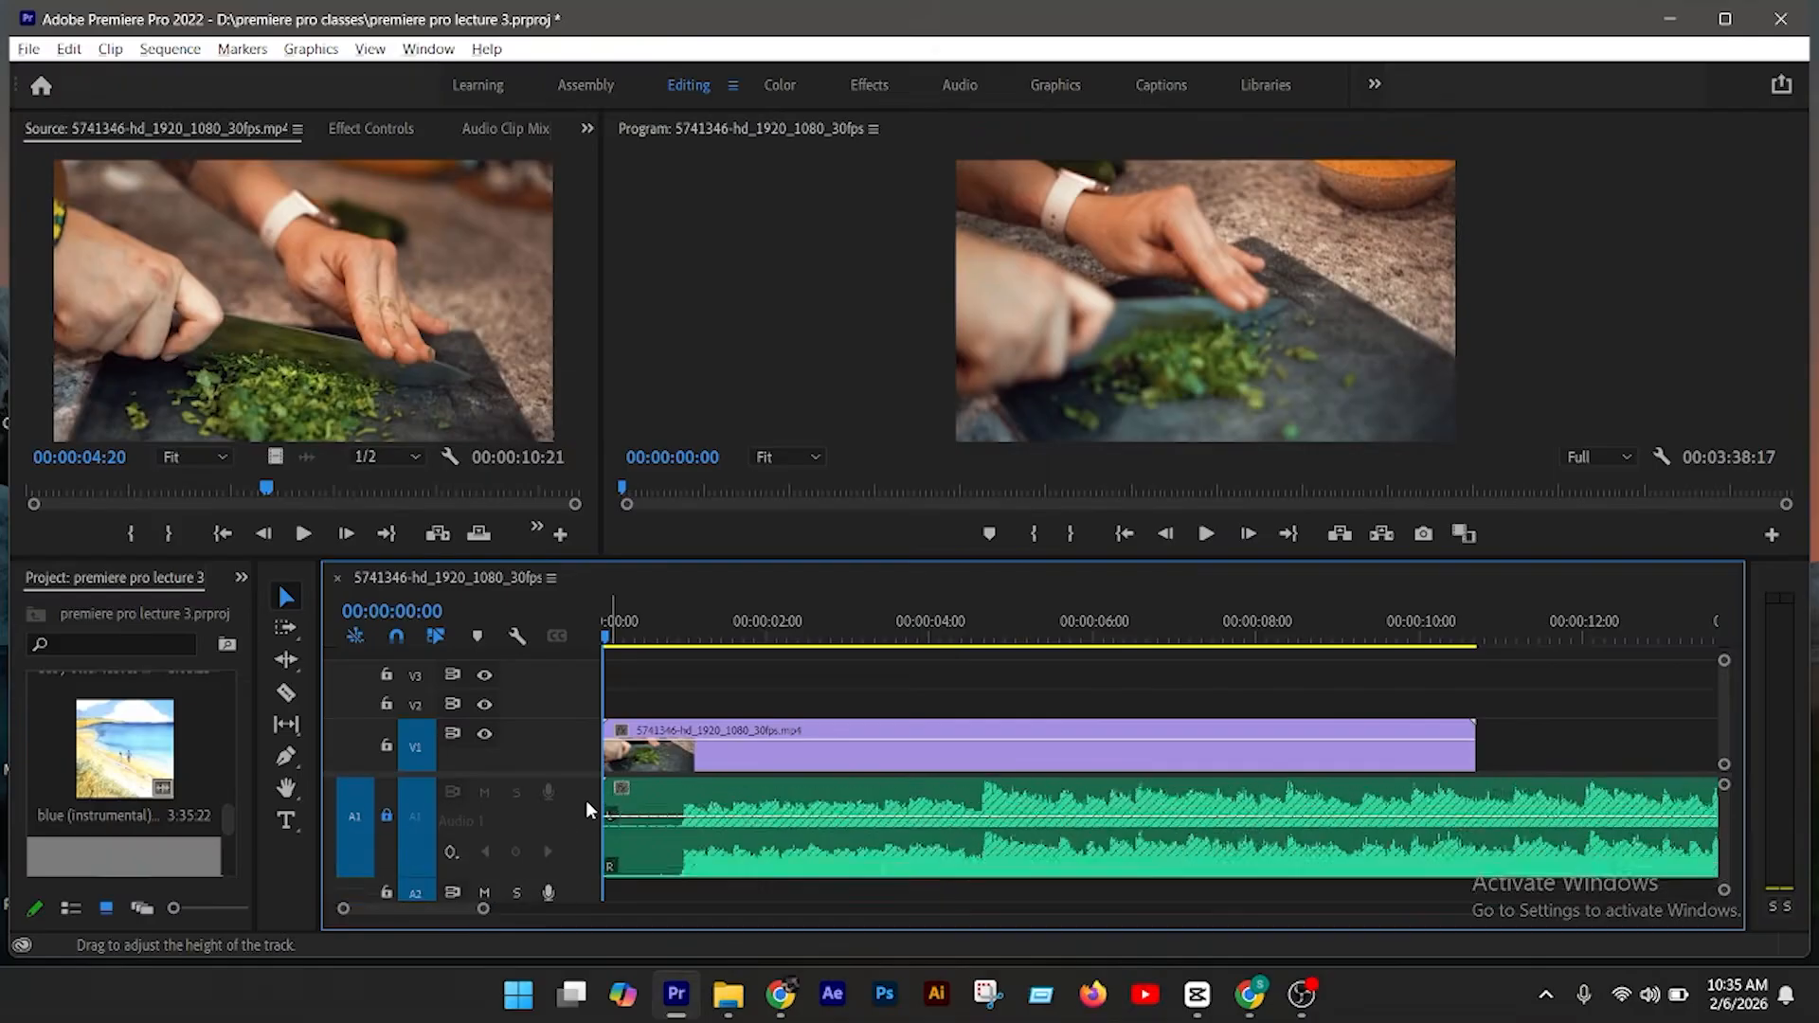
double_click(585, 799)
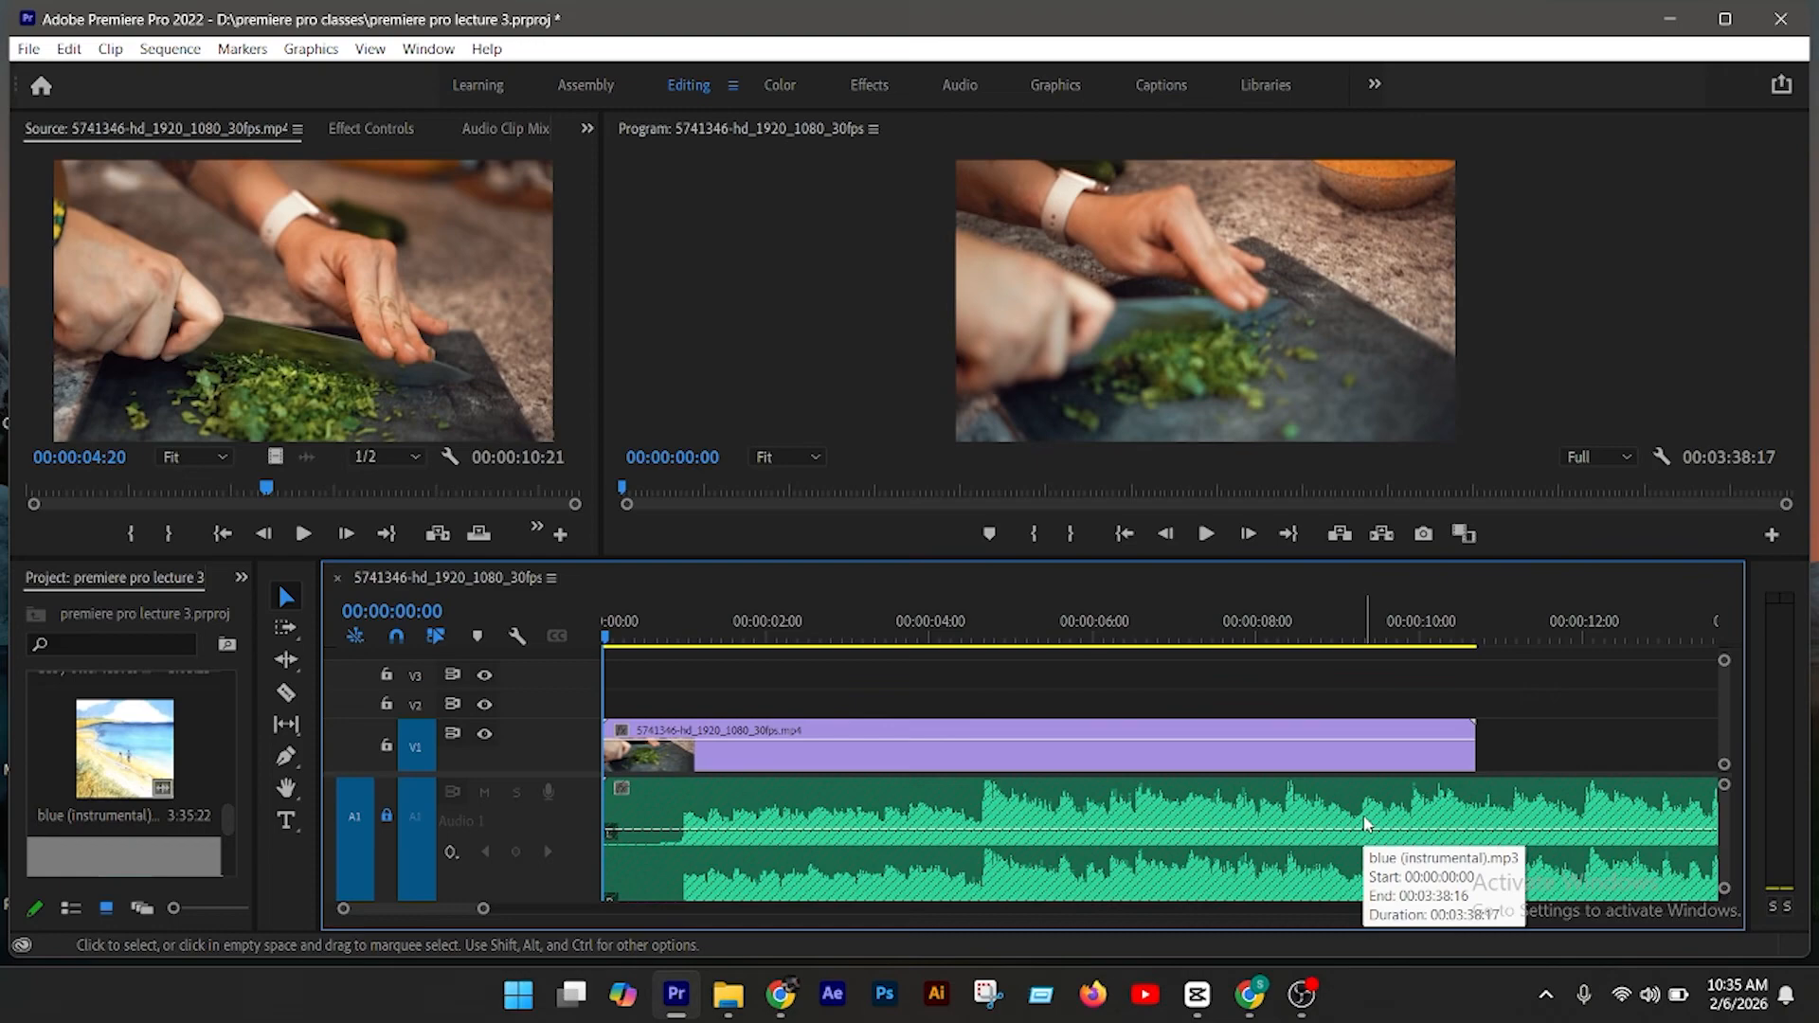
scroll(945, 922, down, 10)
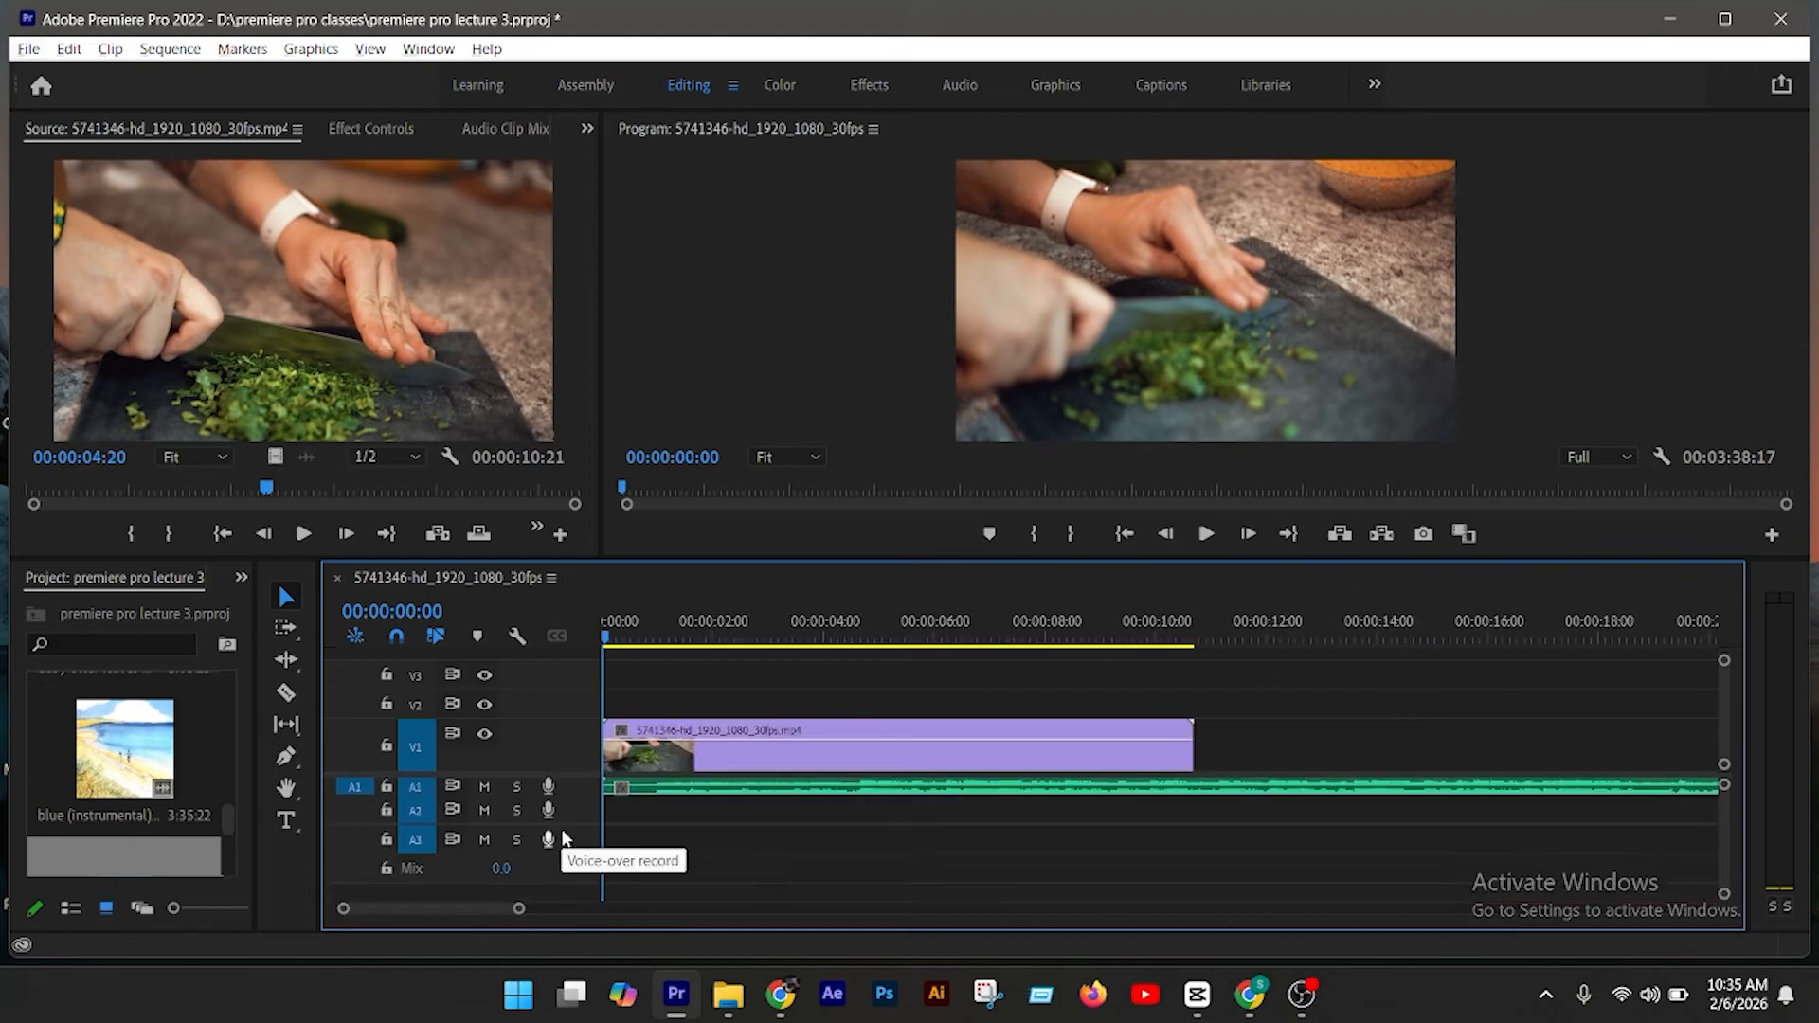
scroll(565, 837, up, 1)
scroll(577, 823, up, 4)
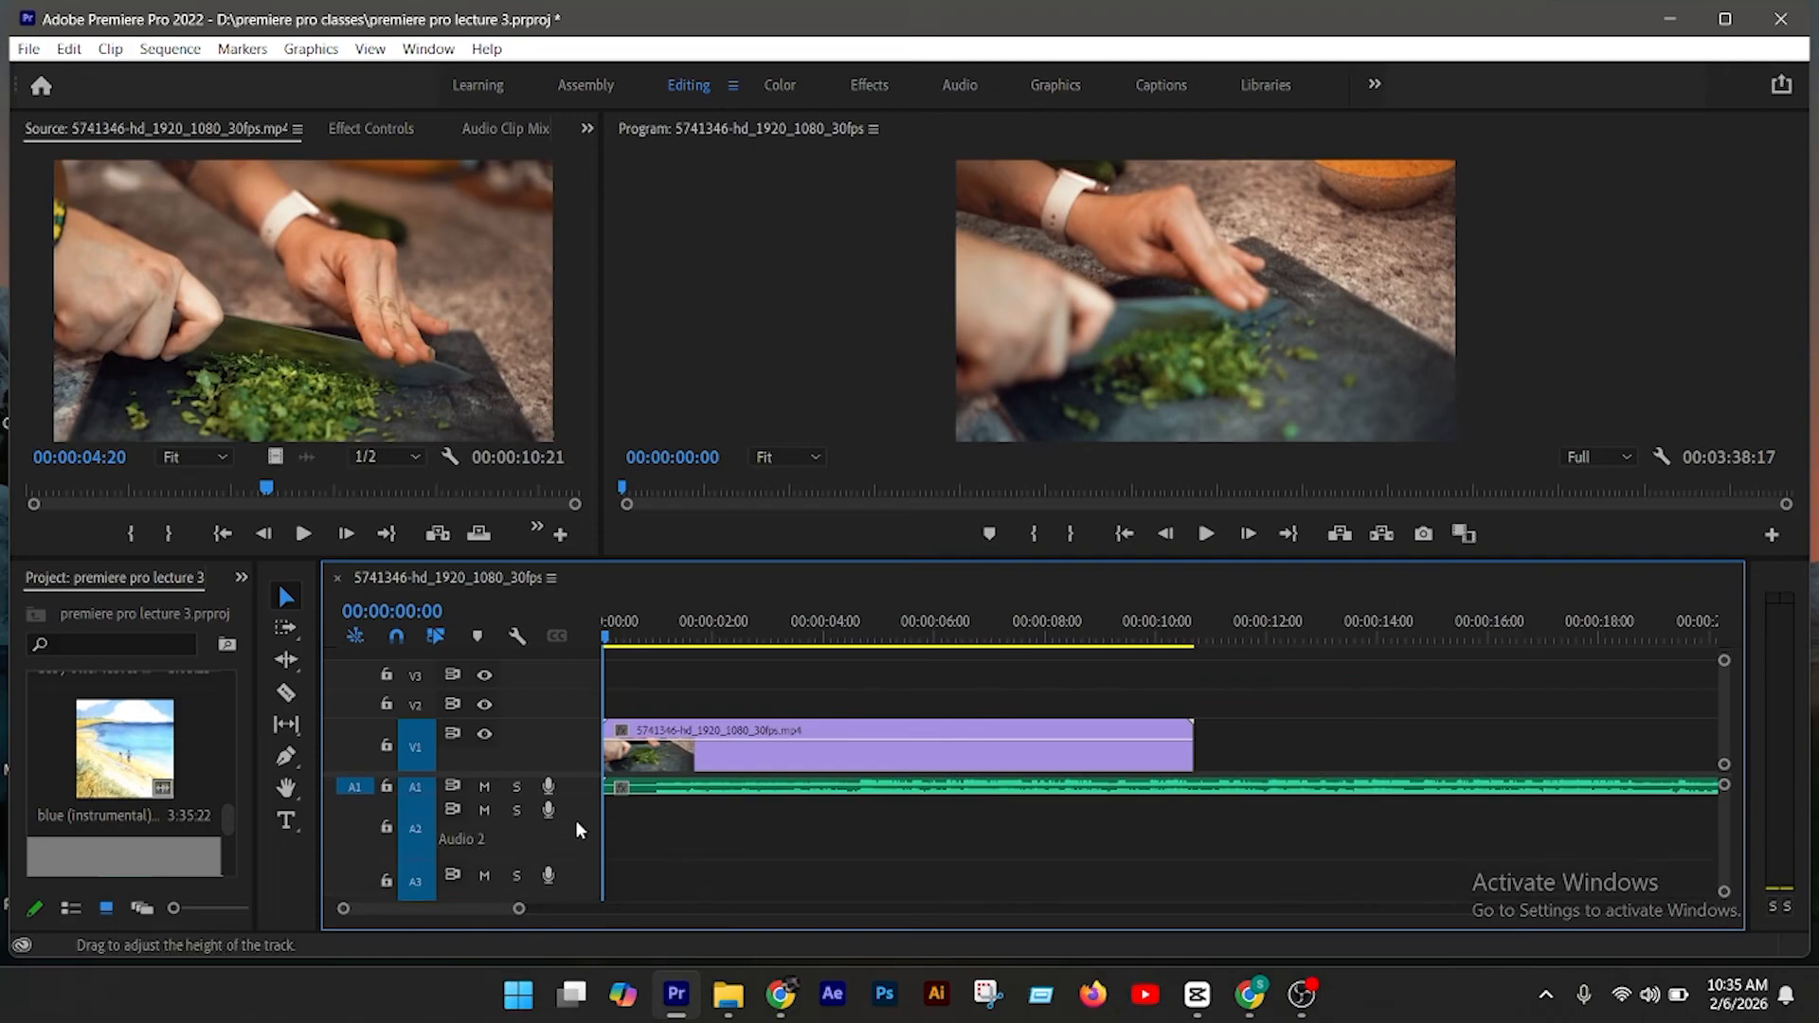
Step: Enlarge audio track A1, mute and unmute it, and solo it
scroll(578, 794, up, 3)
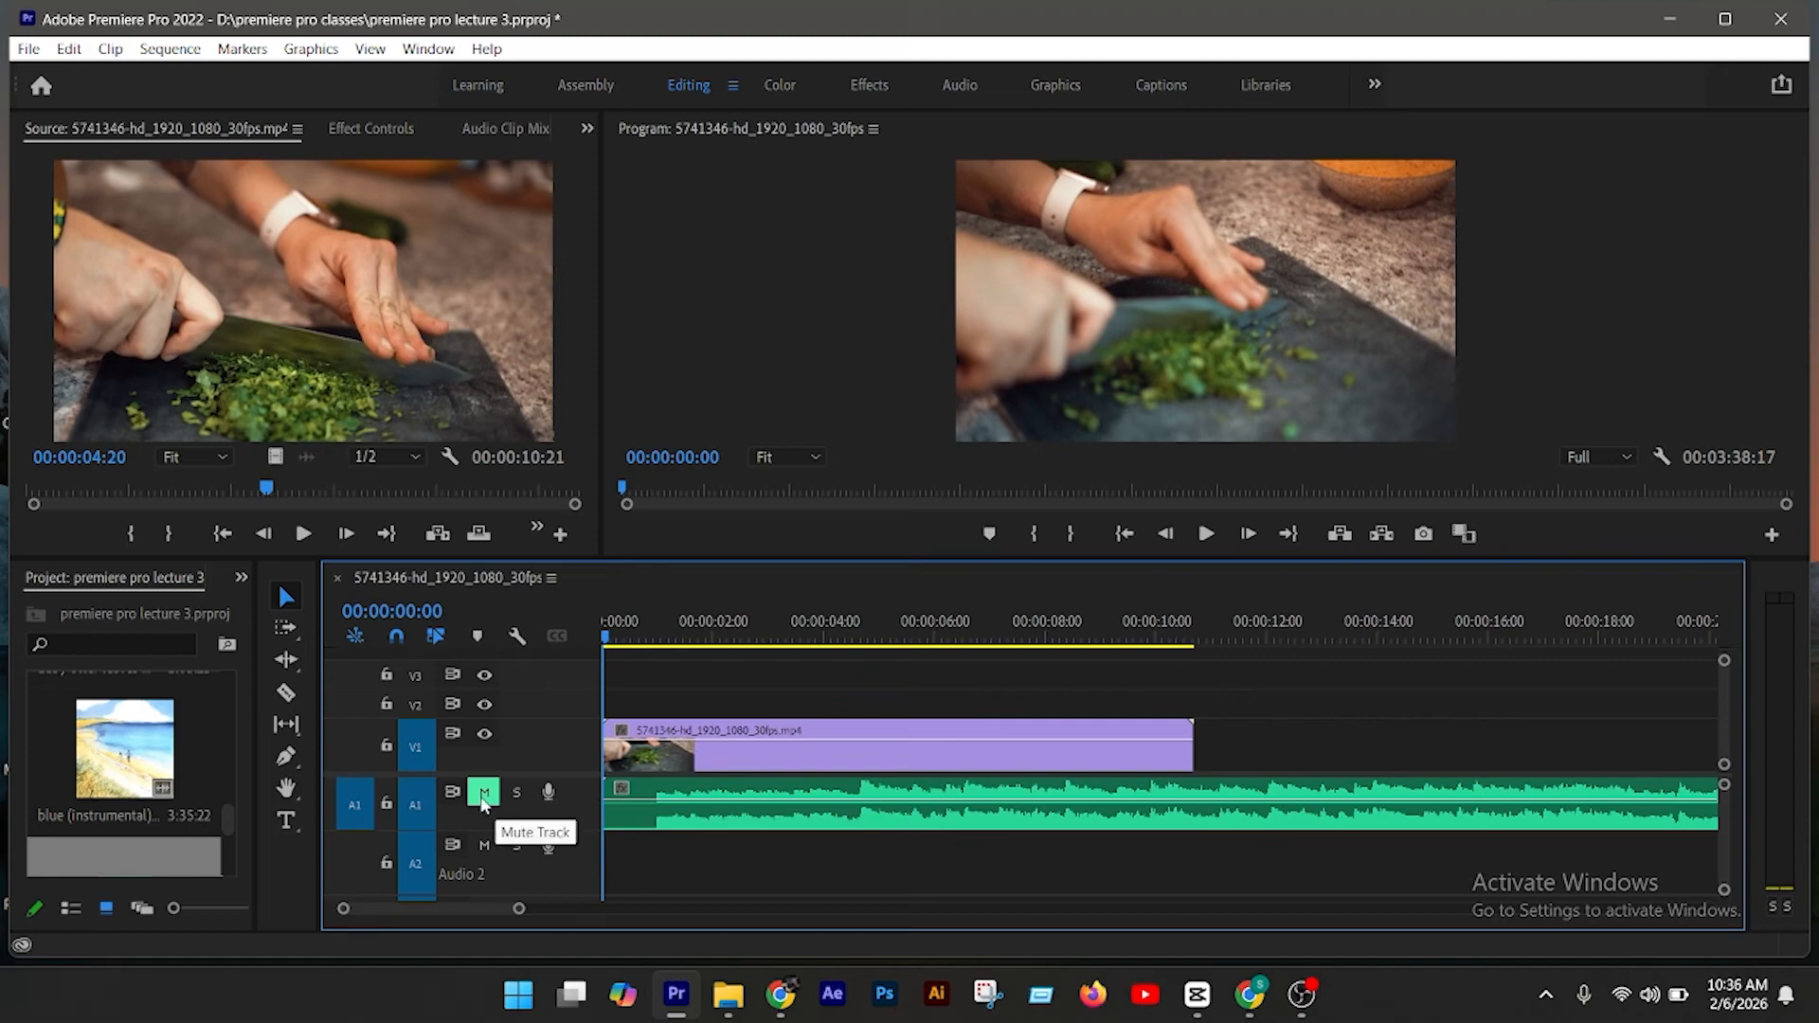
click(485, 802)
scroll(492, 804, up, 2)
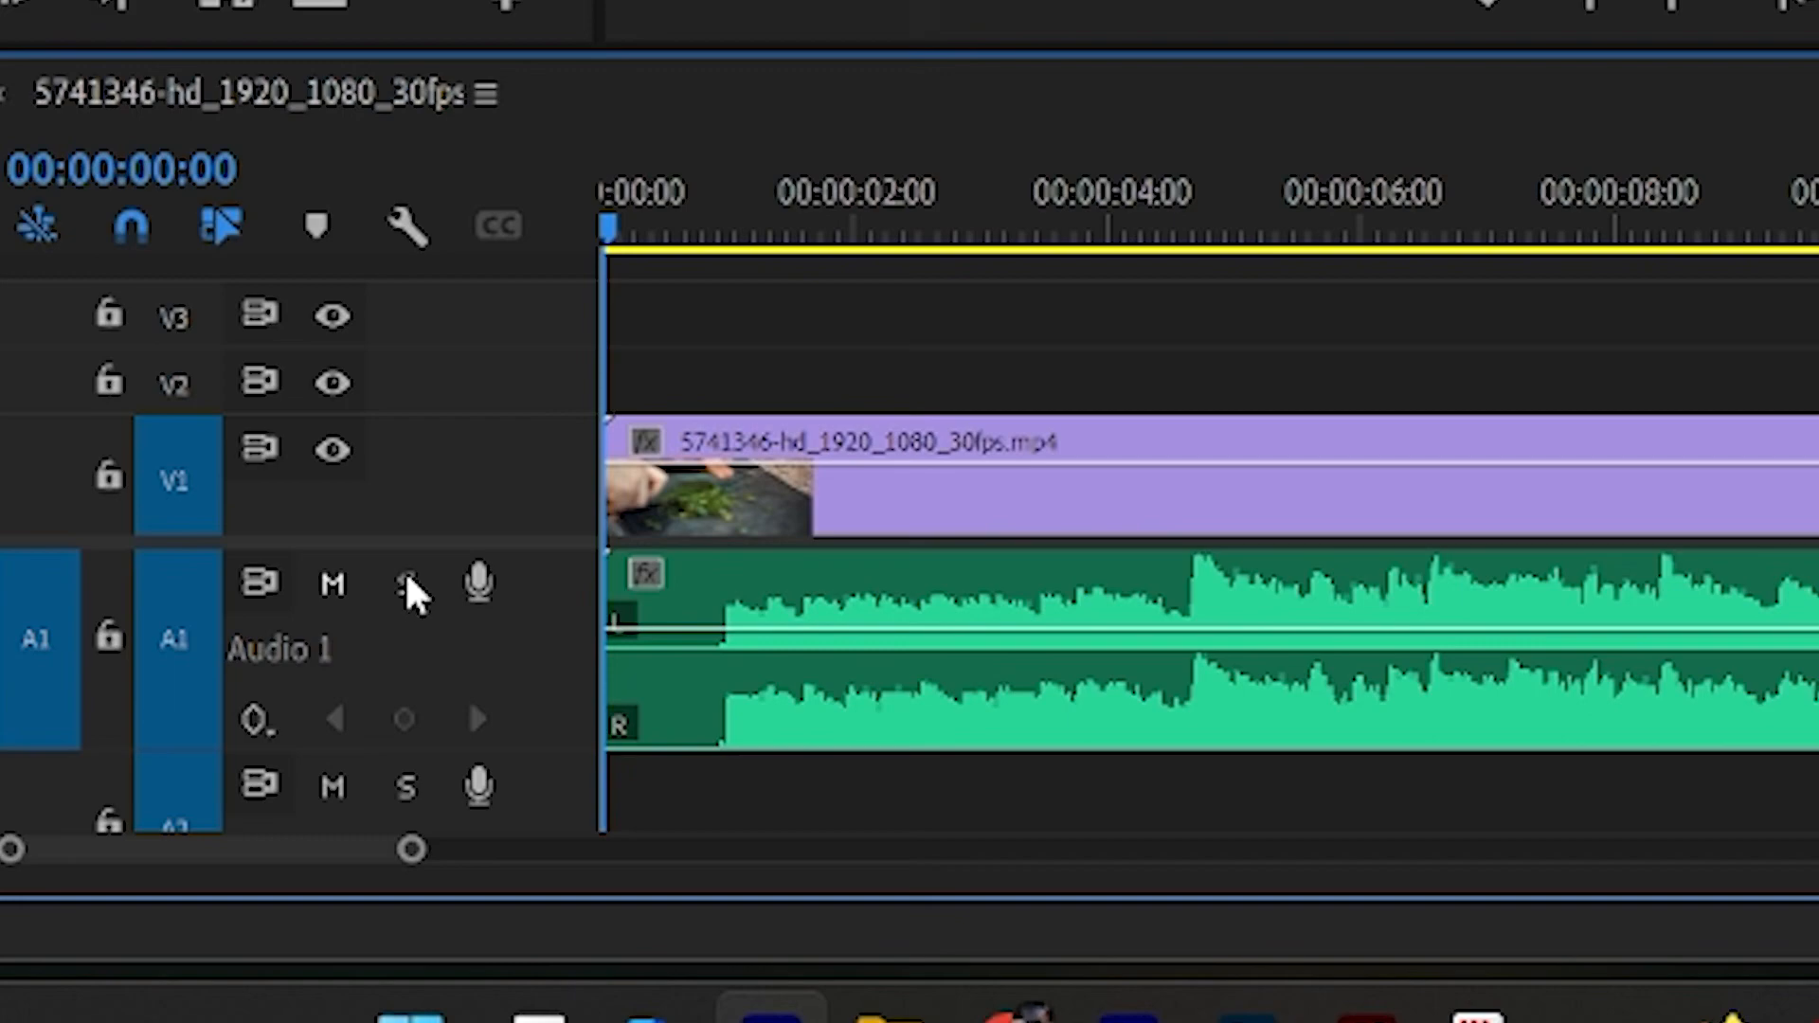
click(407, 583)
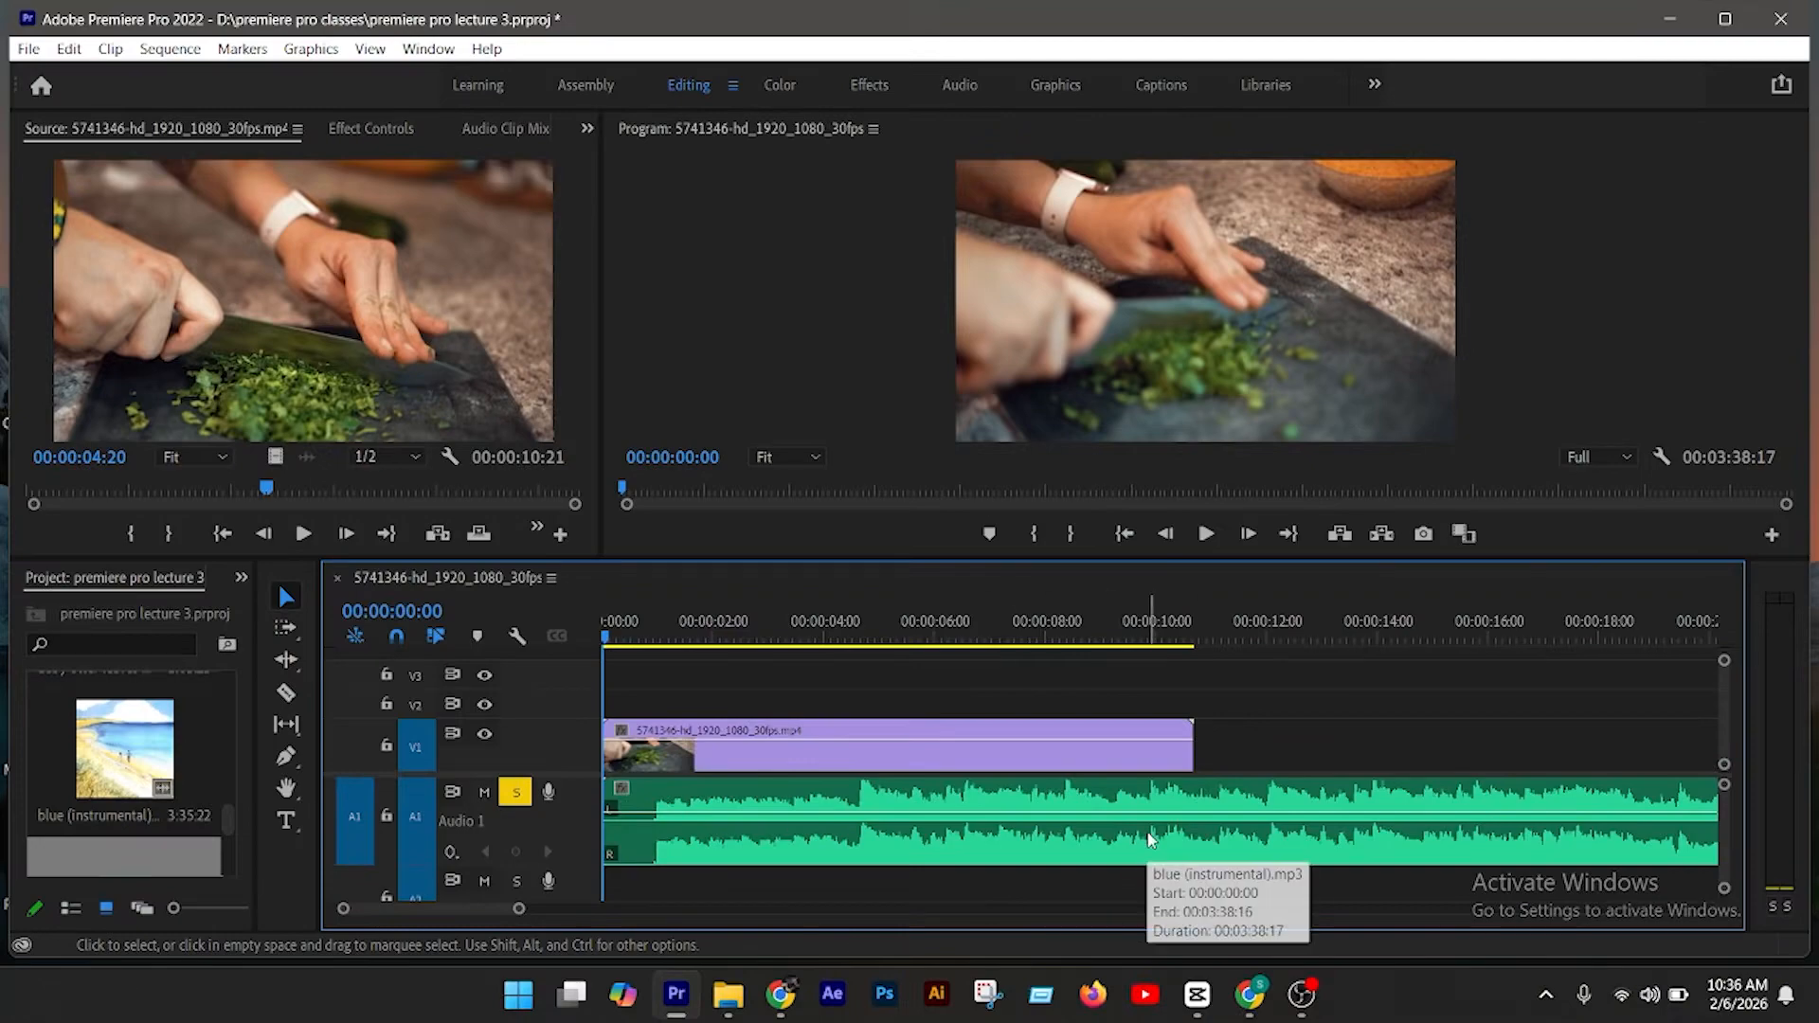
Step: Add the YTDown audio clip at the start of audio track A2 and expand the soloed track A1
key(minus)
key(minus)
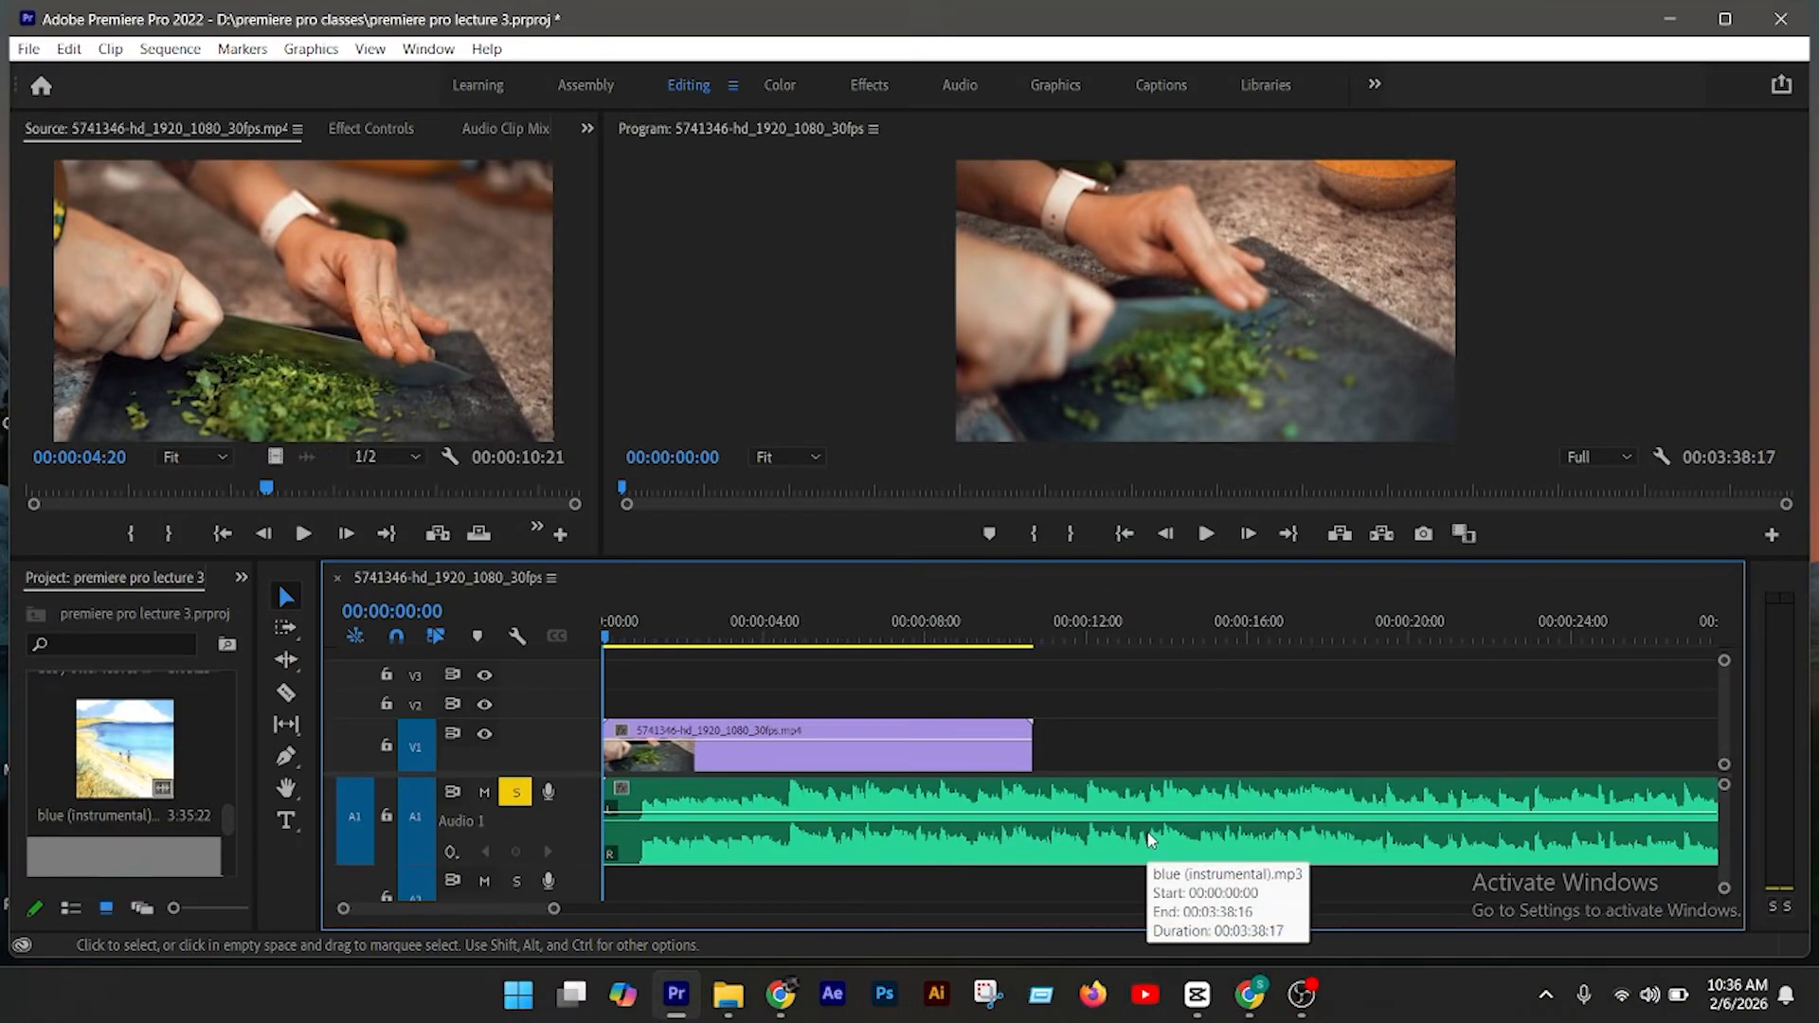
double_click(569, 799)
scroll(134, 753, down, 2)
drag(133, 754, 614, 867)
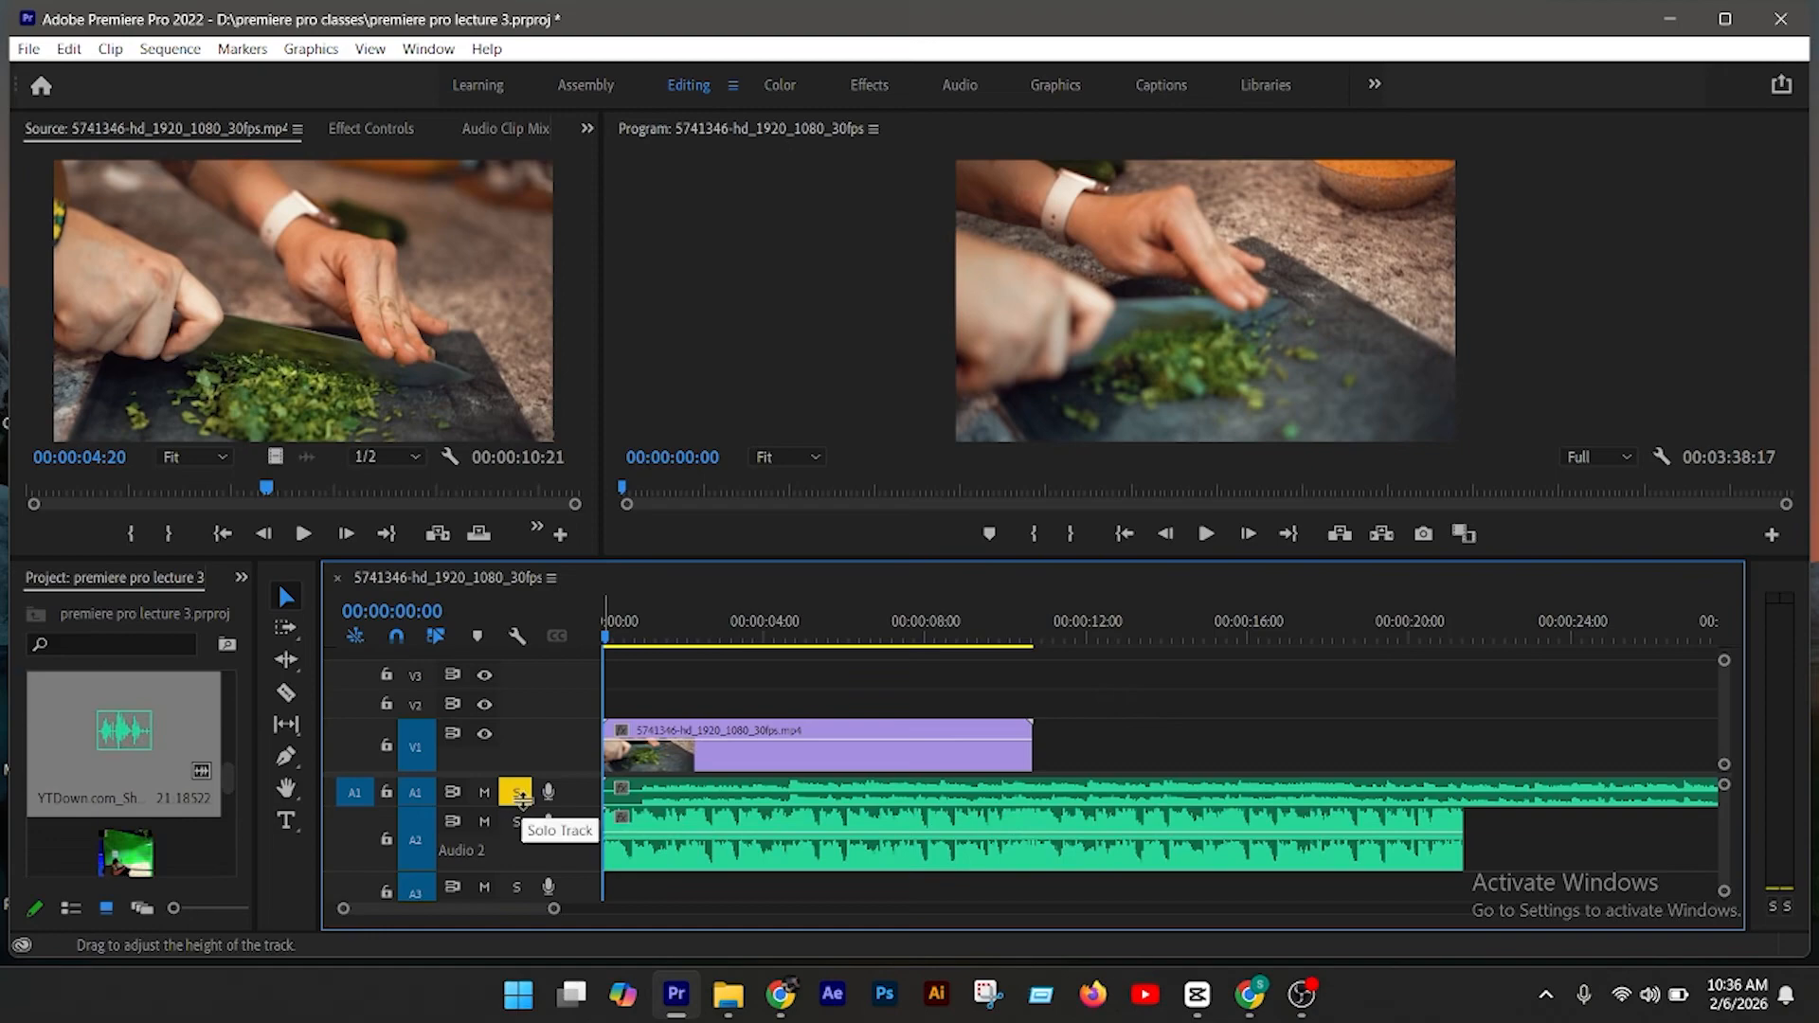
double_click(576, 799)
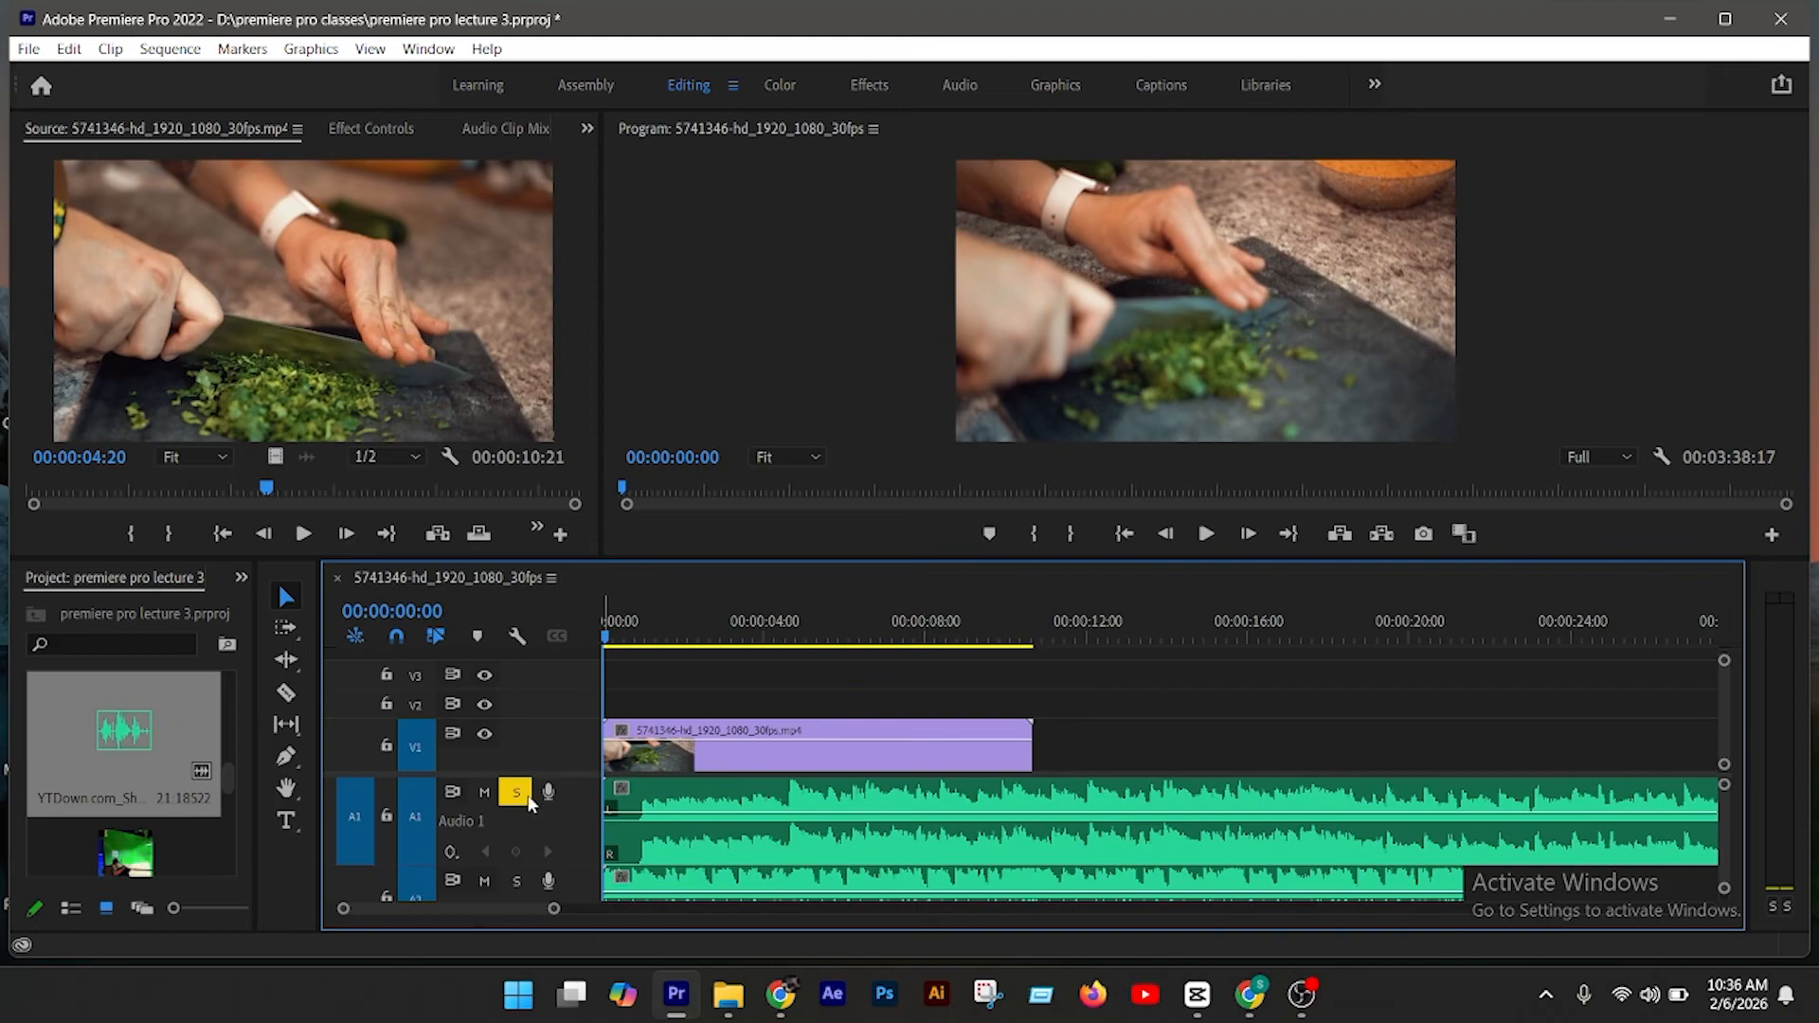
click(715, 853)
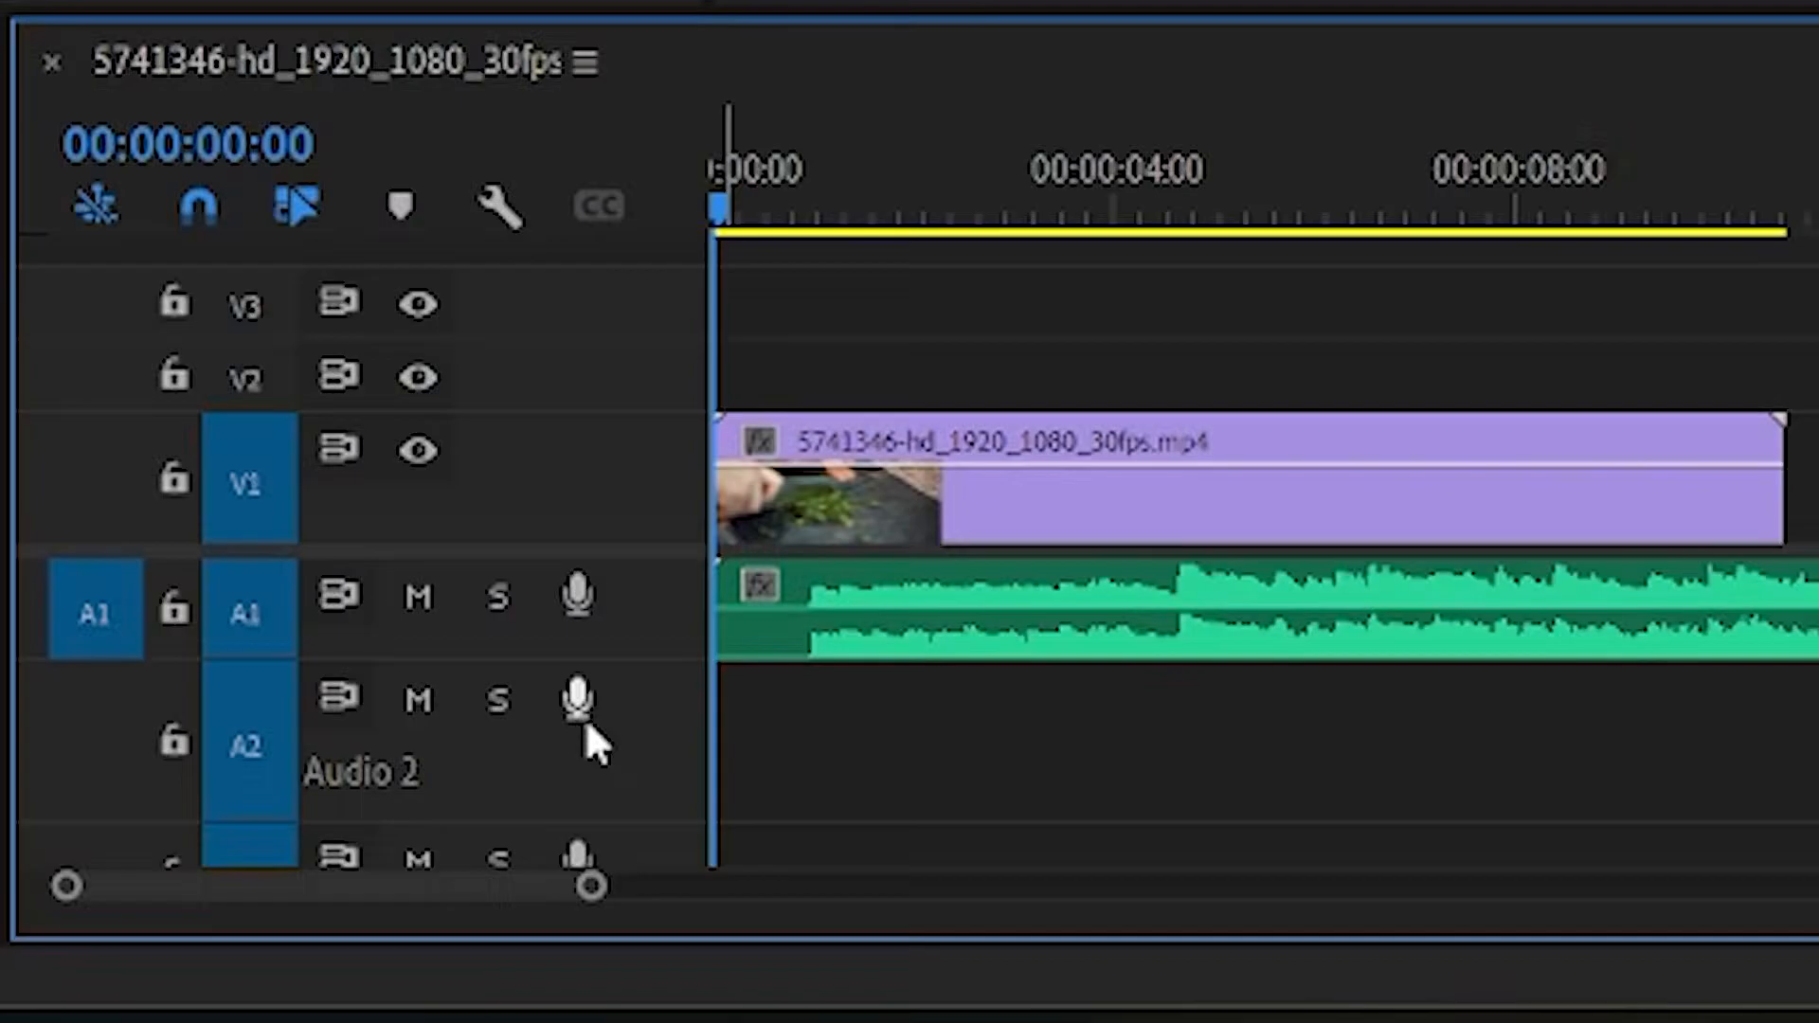
Step: Record a voice-over on audio track A2 from the start of the sequence and return the playhead to the beginning
click(585, 720)
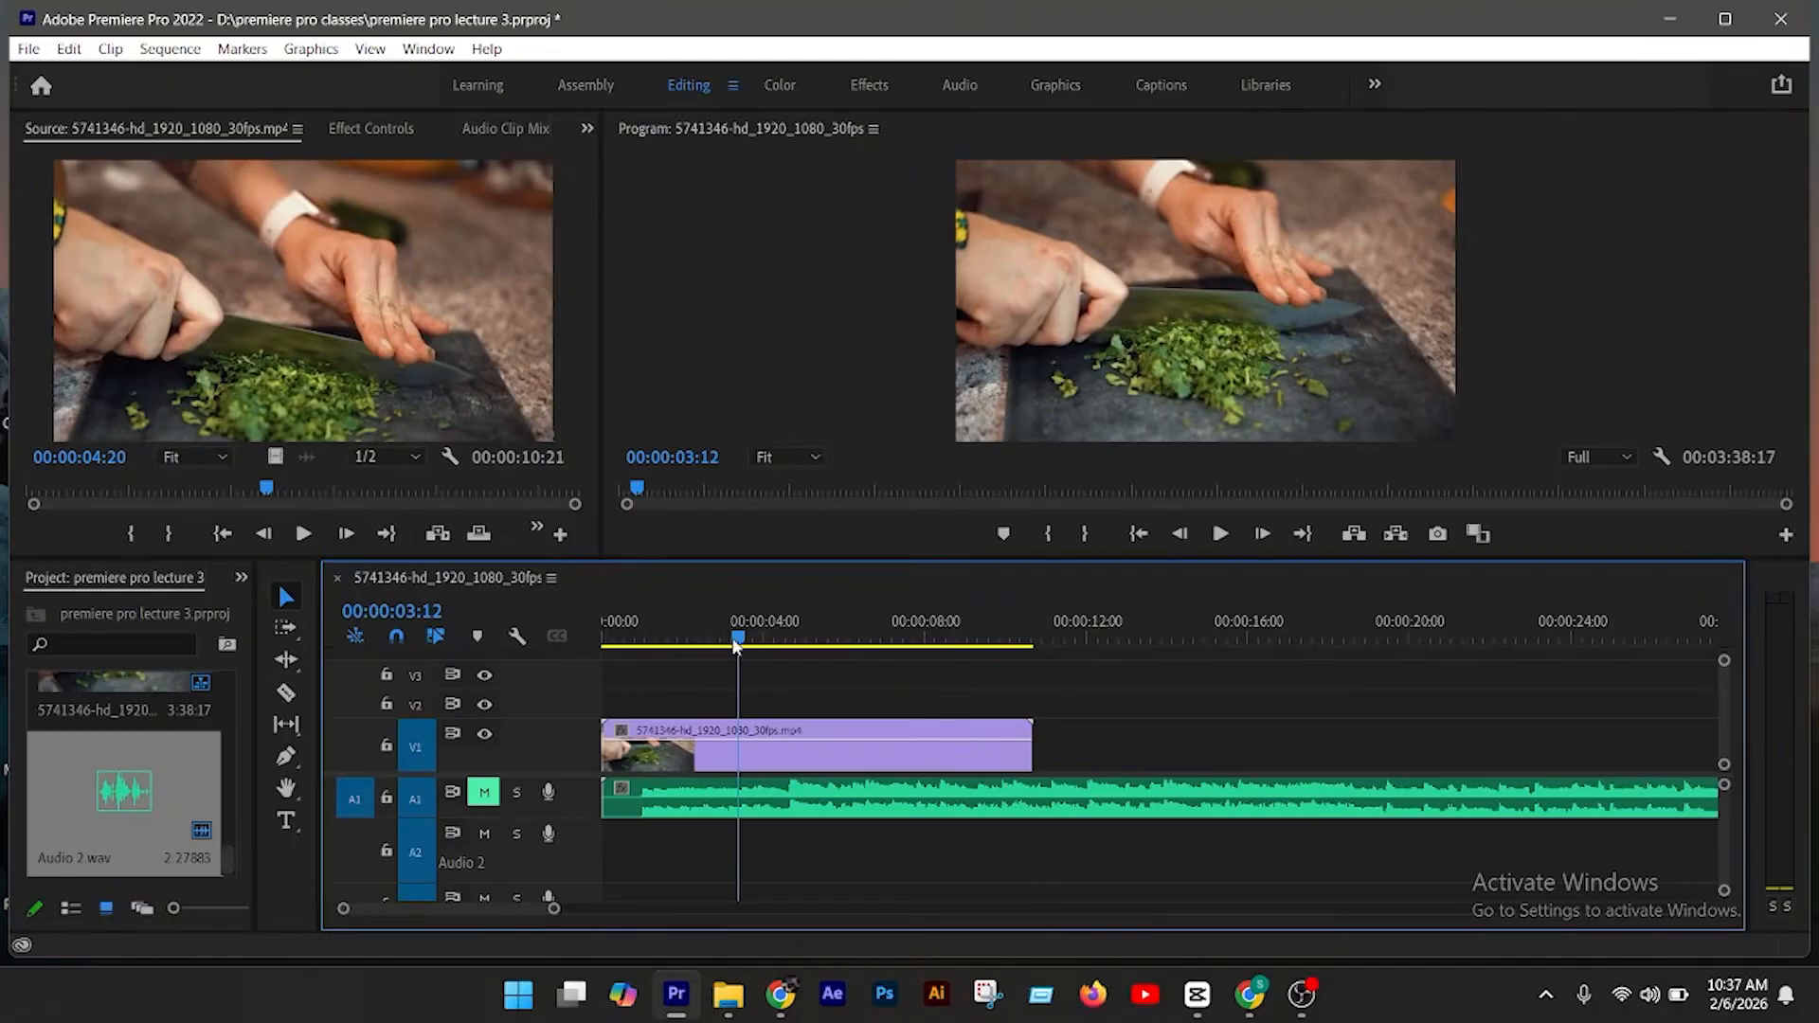
drag(737, 647, 580, 697)
click(548, 835)
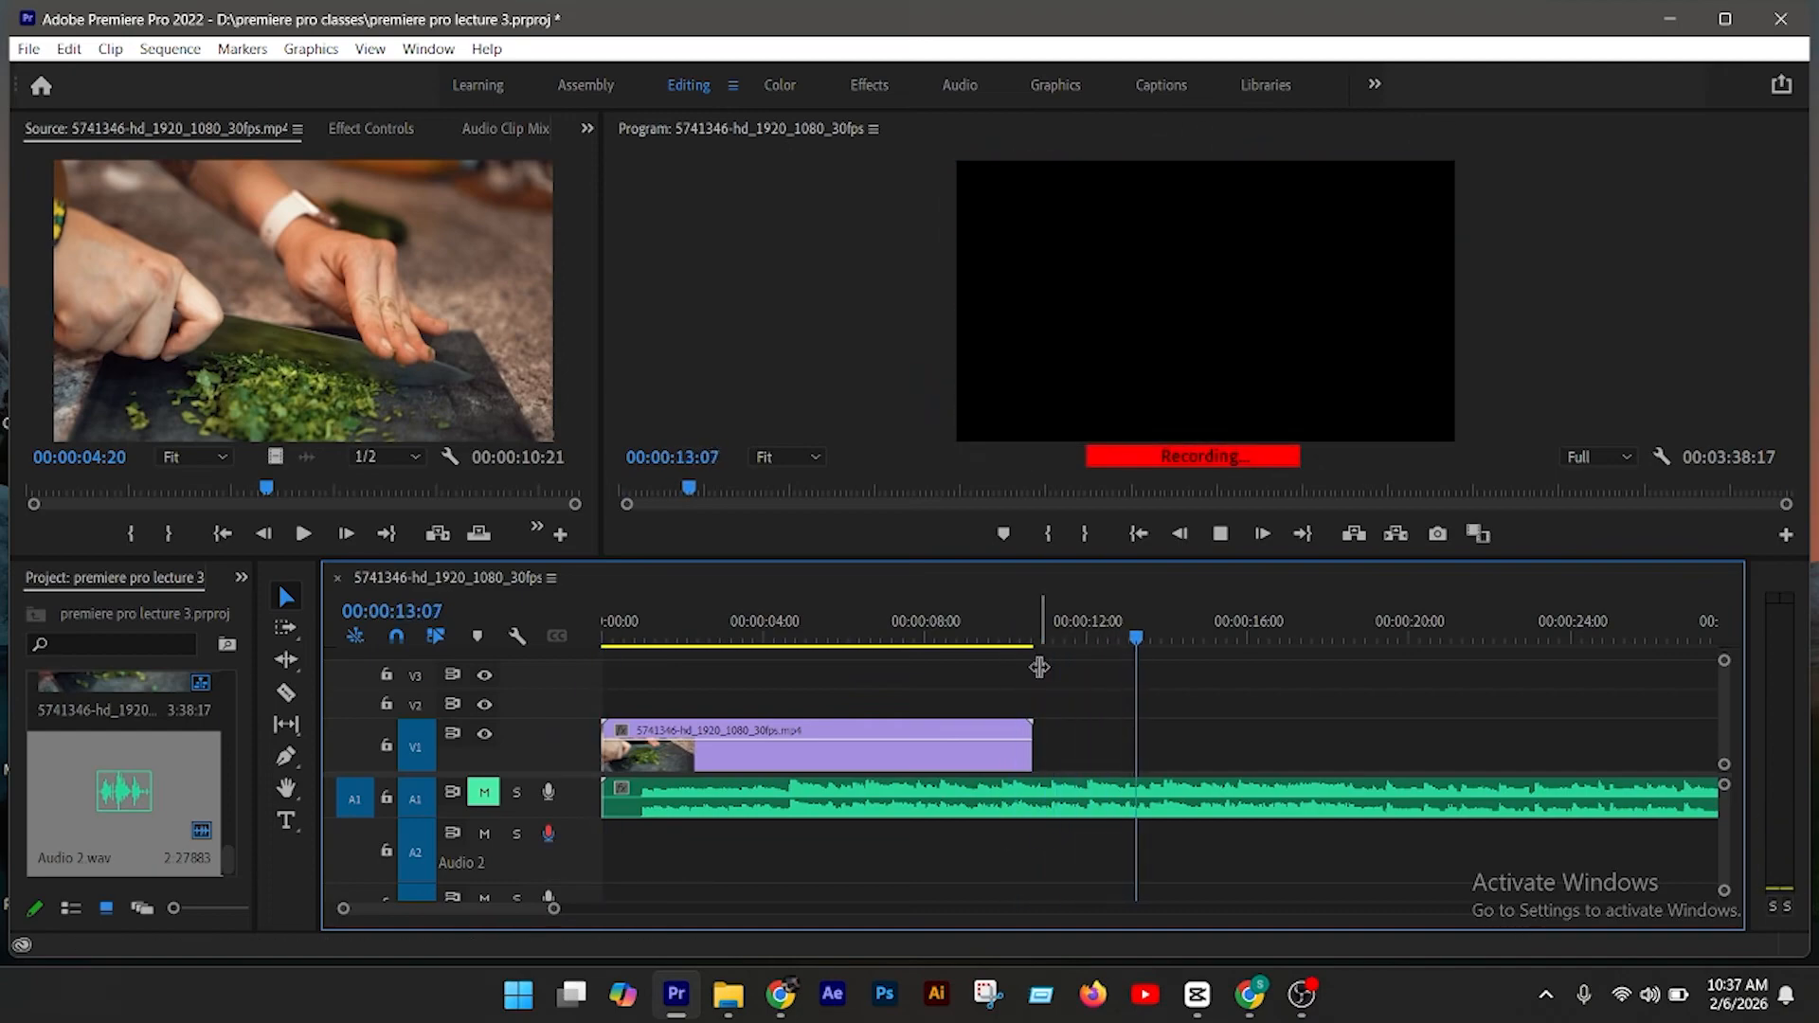
click(550, 838)
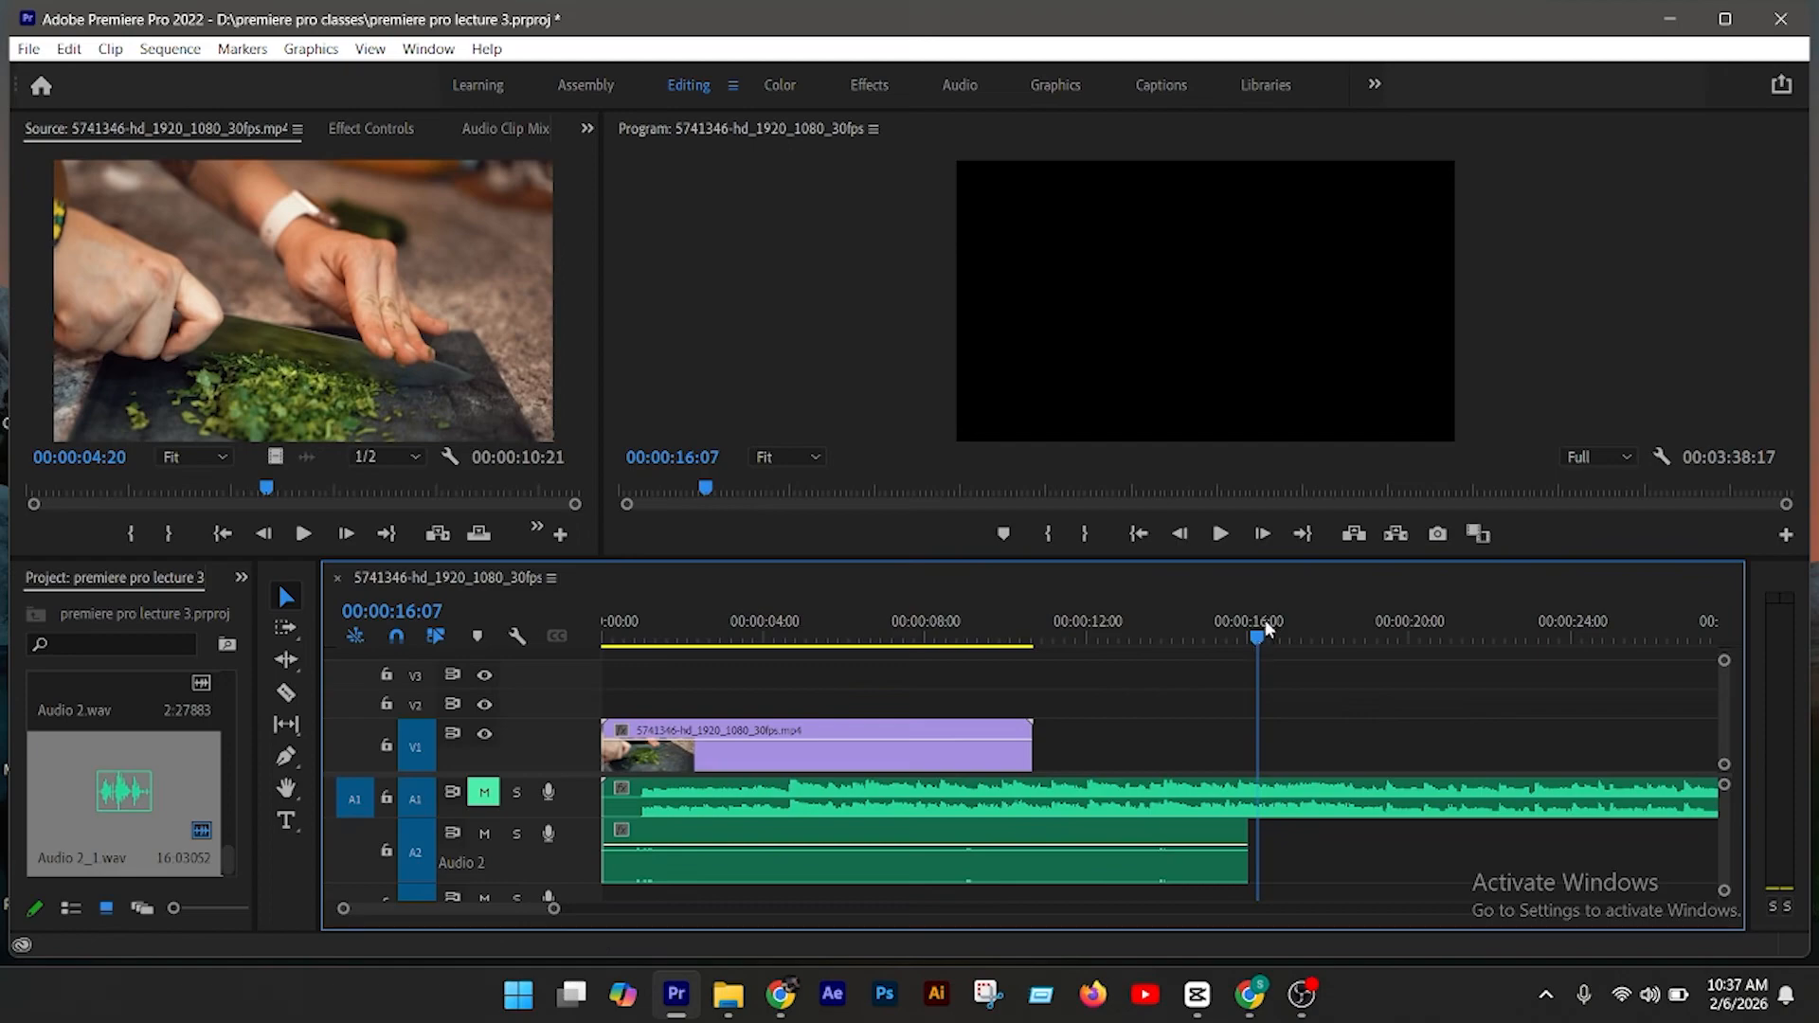
drag(1260, 634, 554, 705)
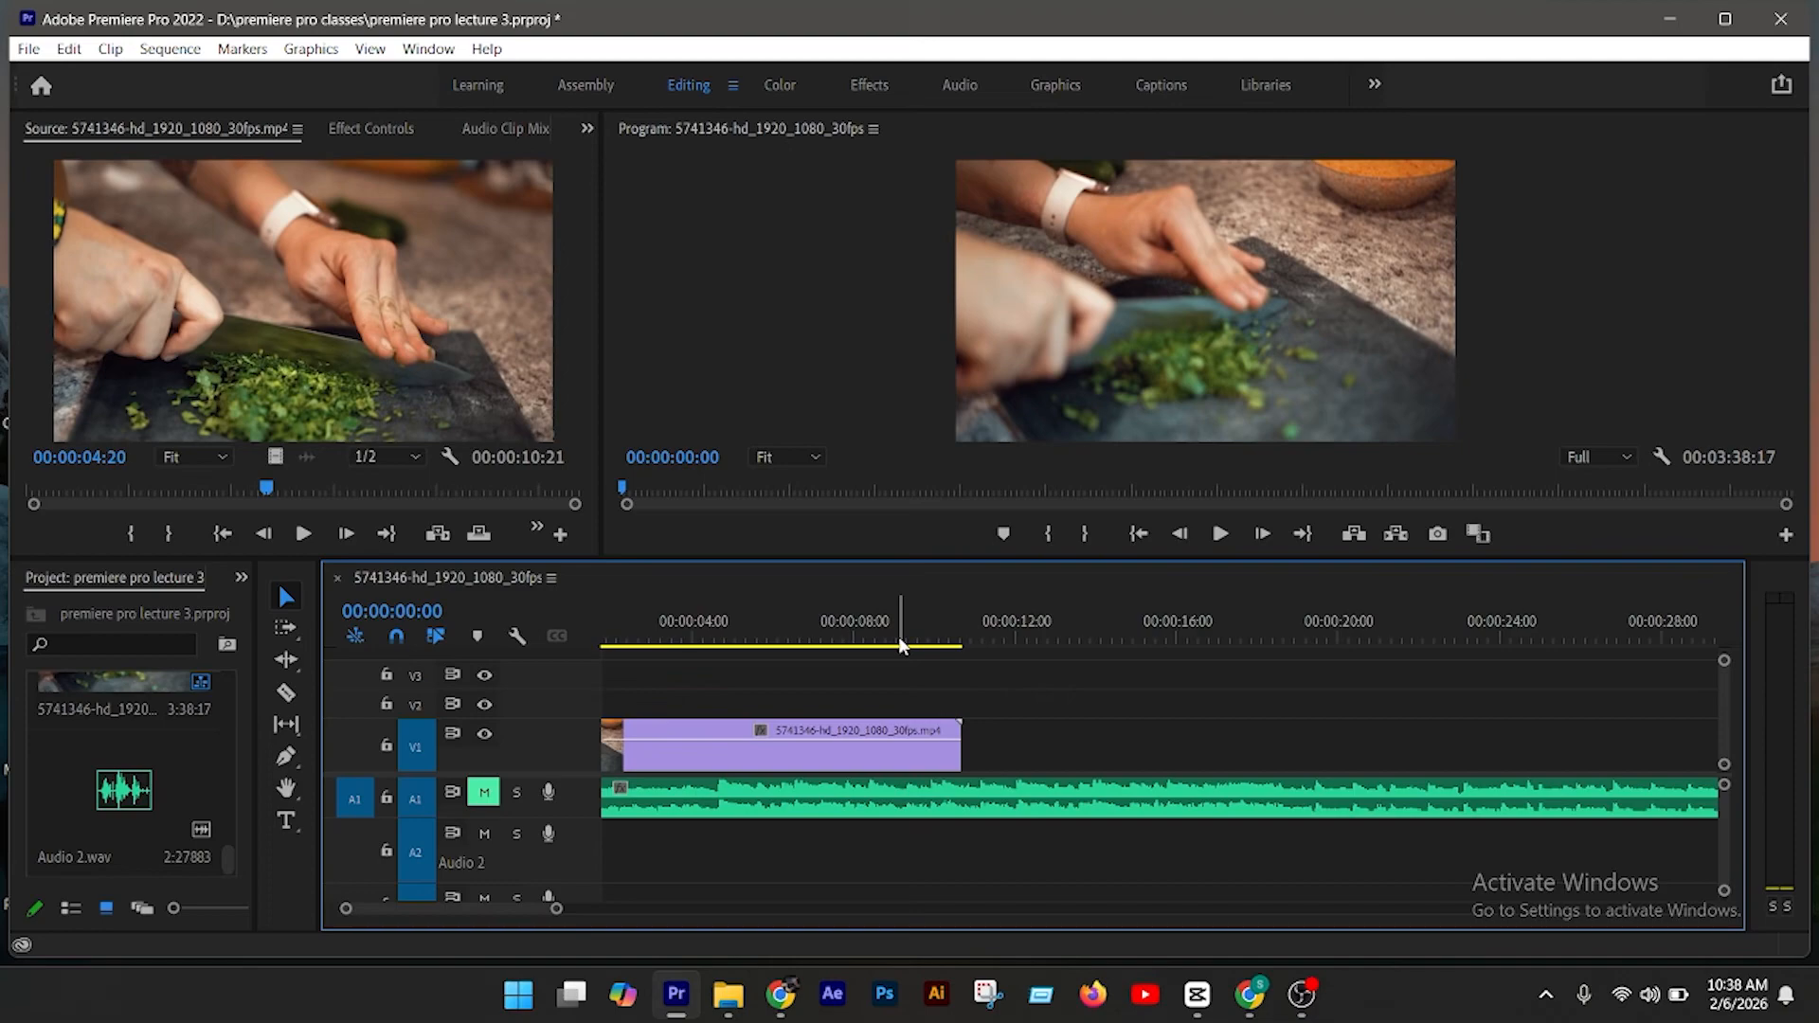
Step: Turn off timeline snapping and place 12395084_1920_1080_25fps.mp4 on video track V1 just after the first clip
scroll(1723, 724, up, 2)
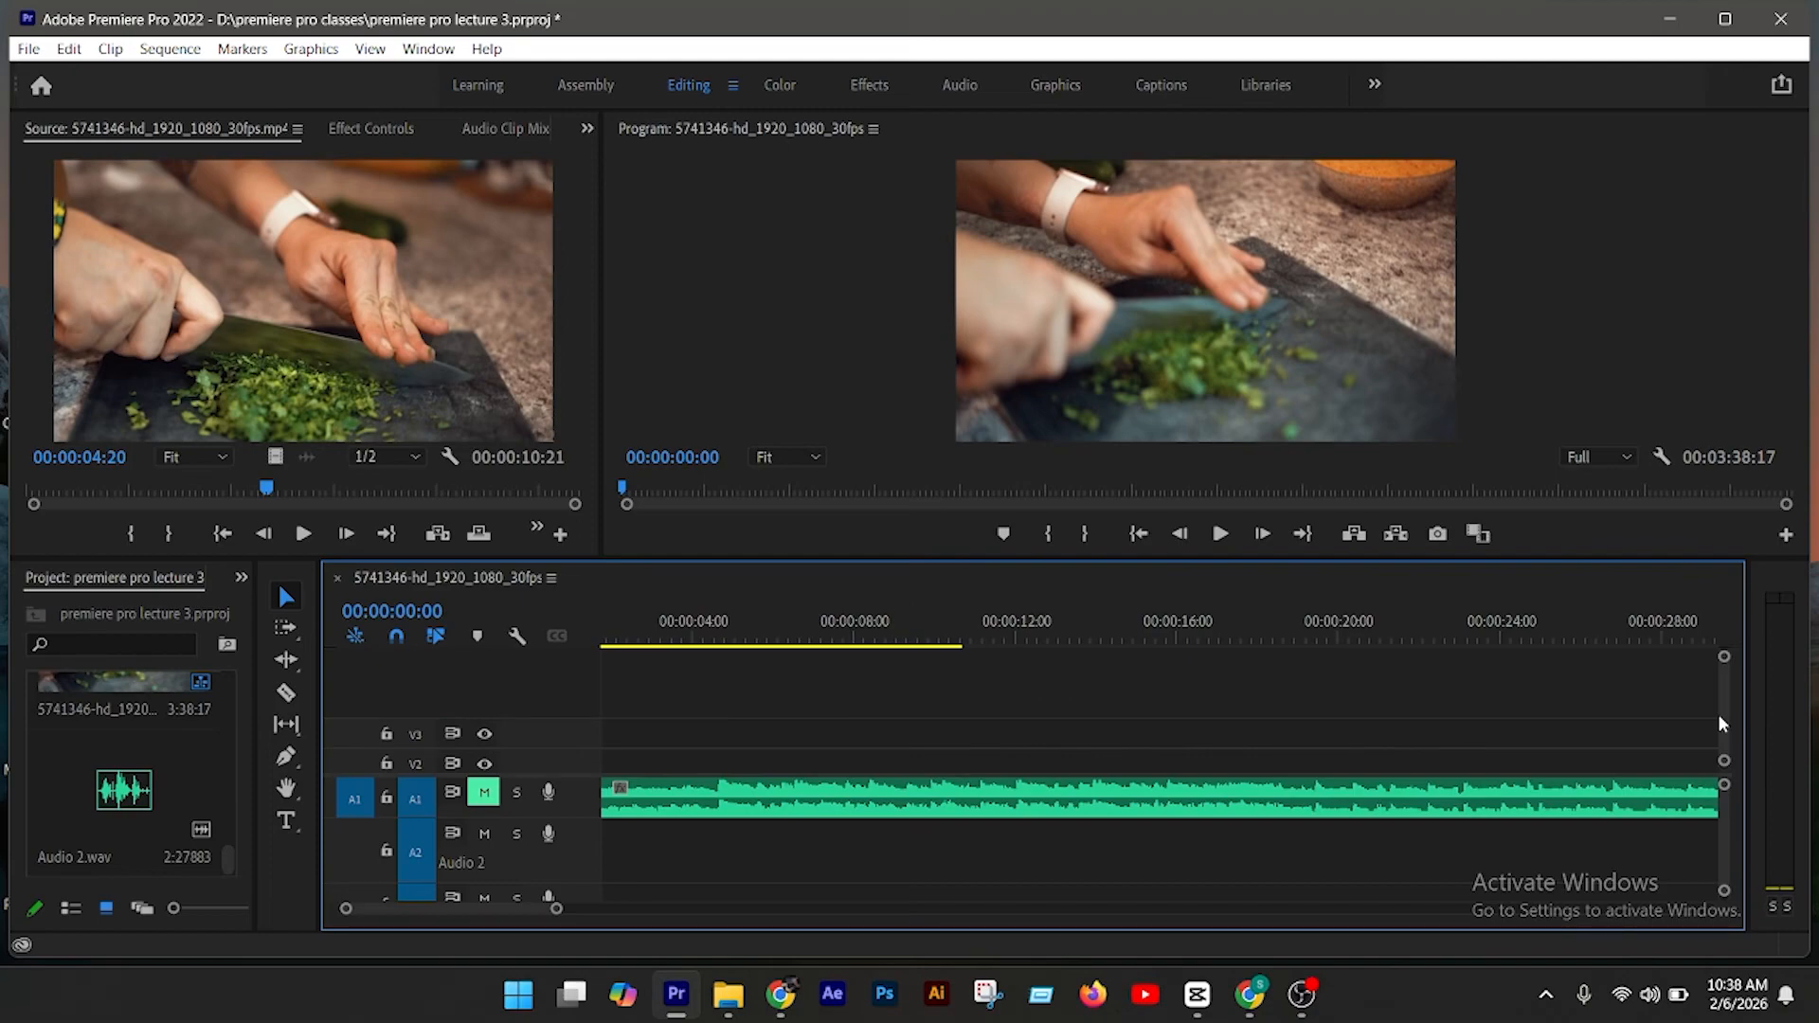
scroll(1726, 684, down, 2)
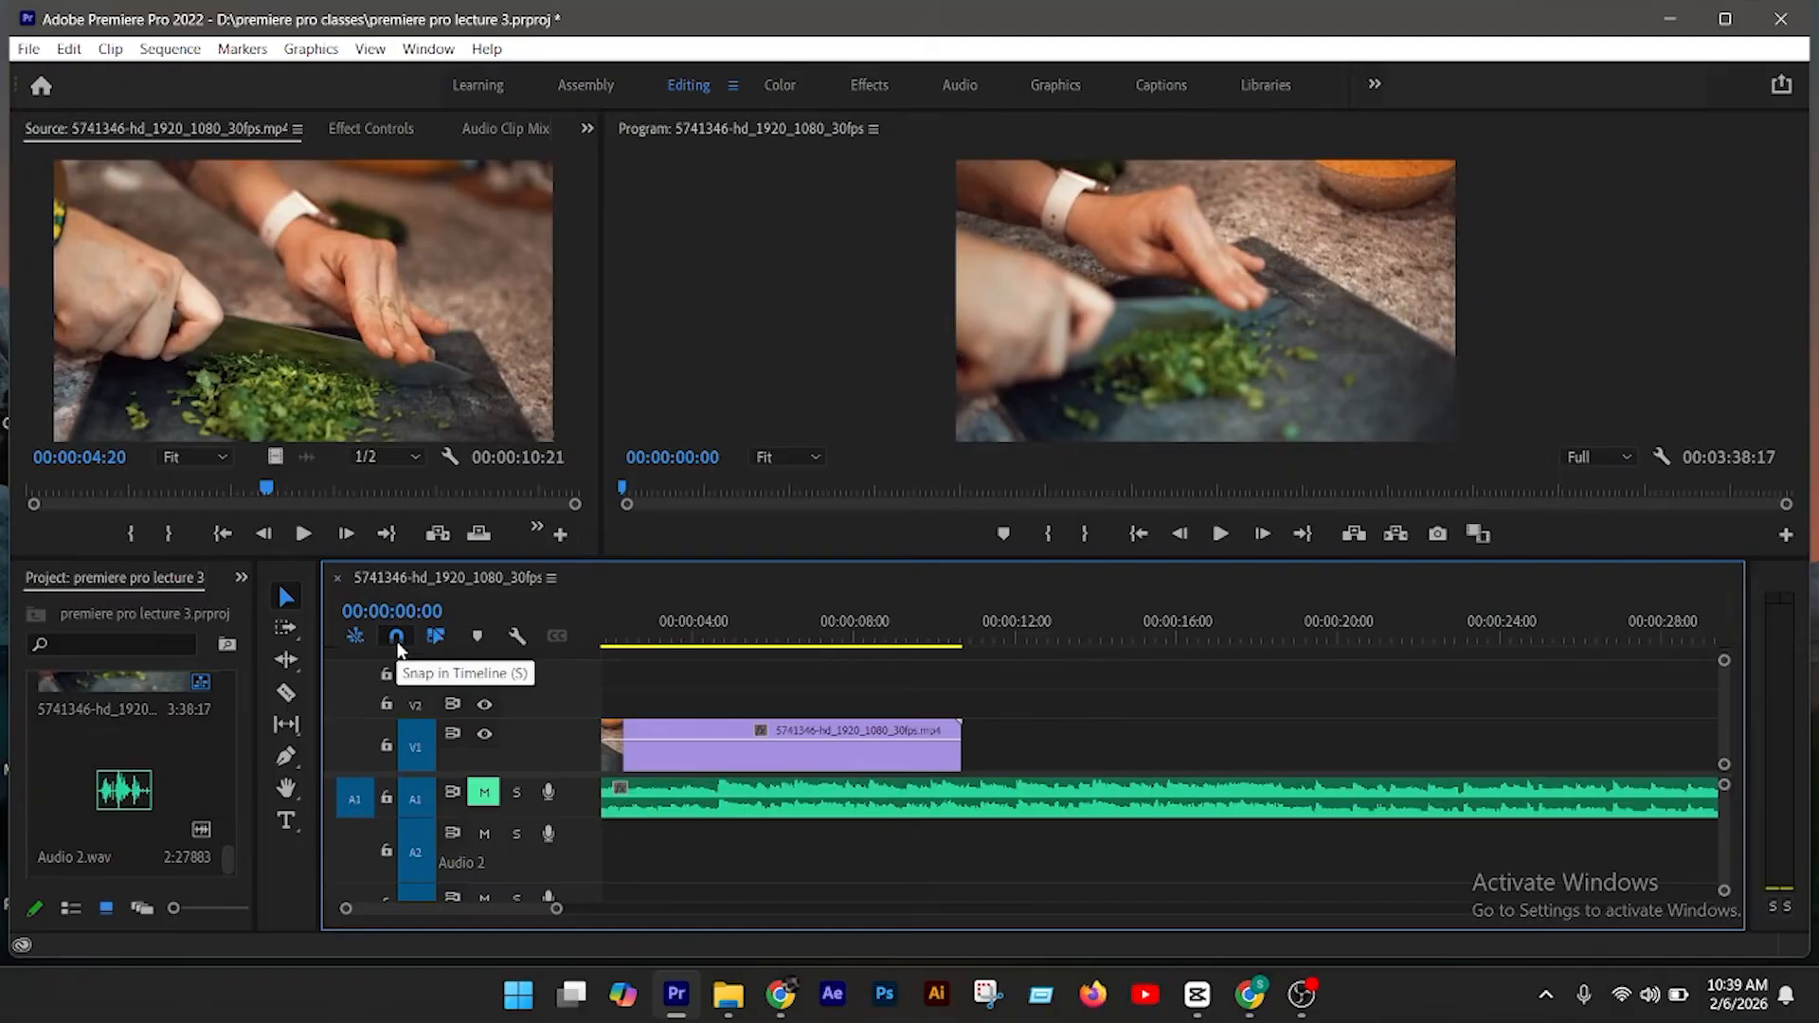
click(397, 641)
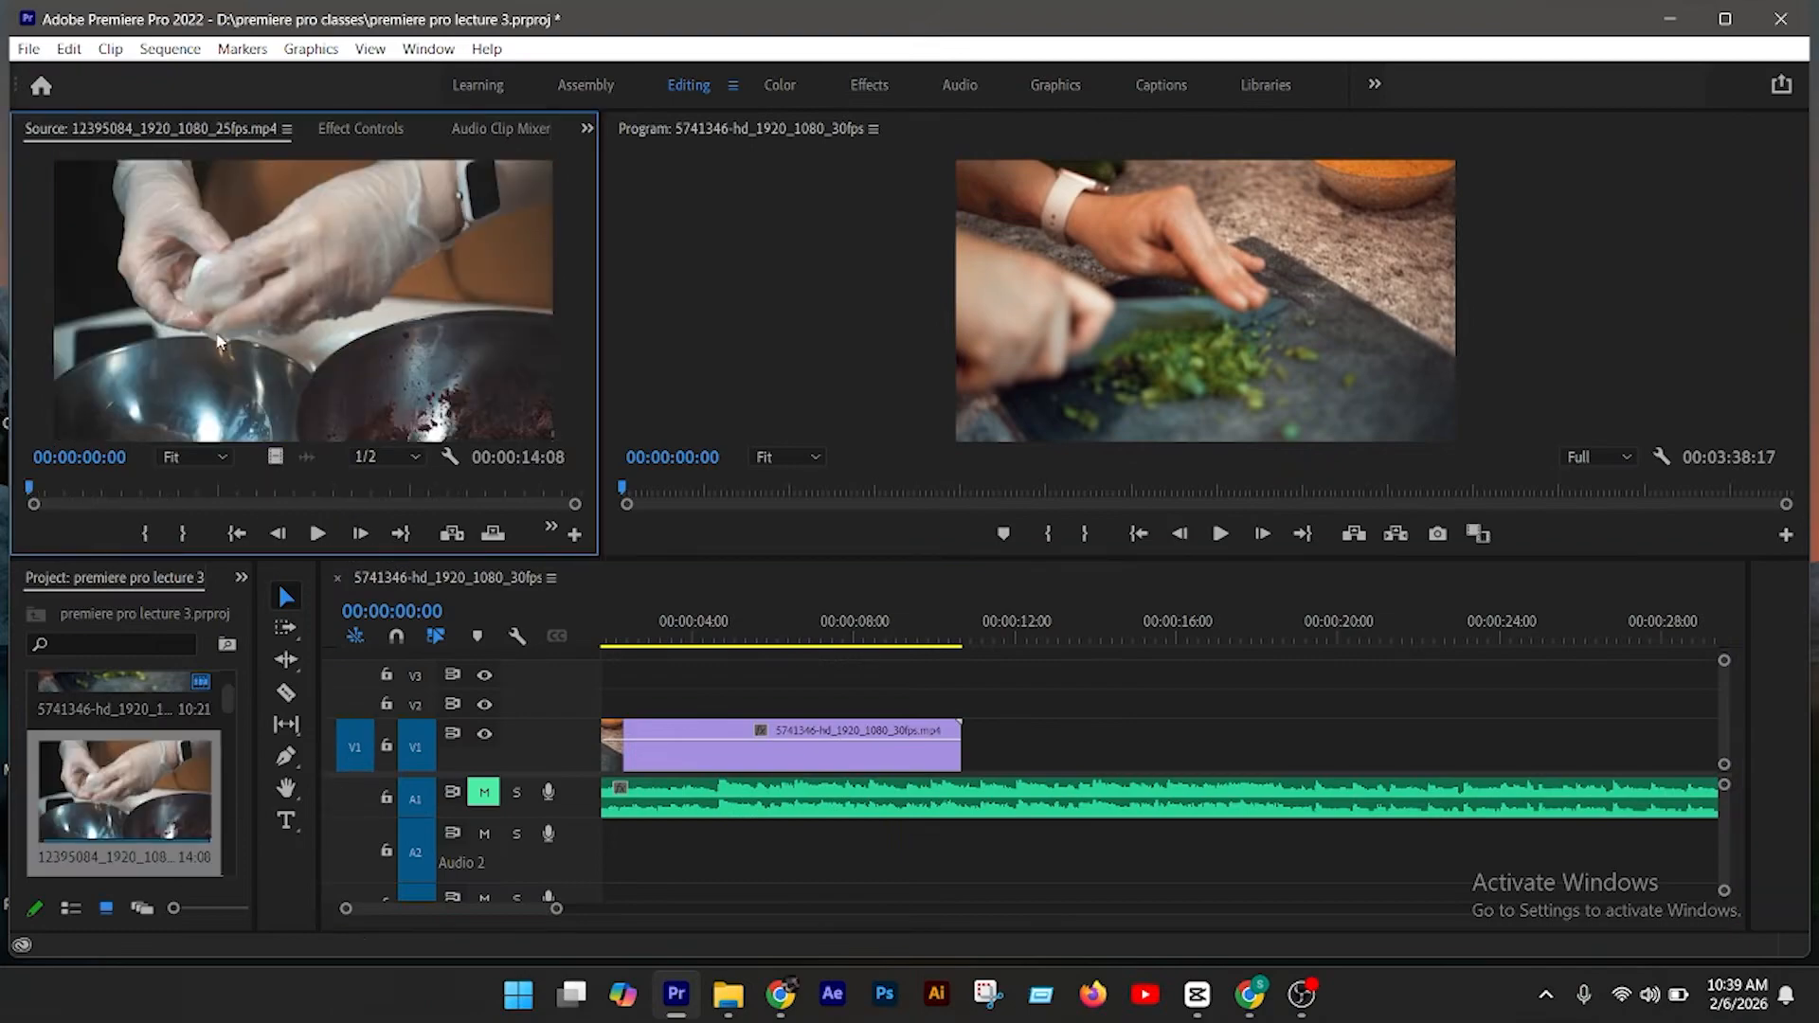
drag(217, 341, 966, 744)
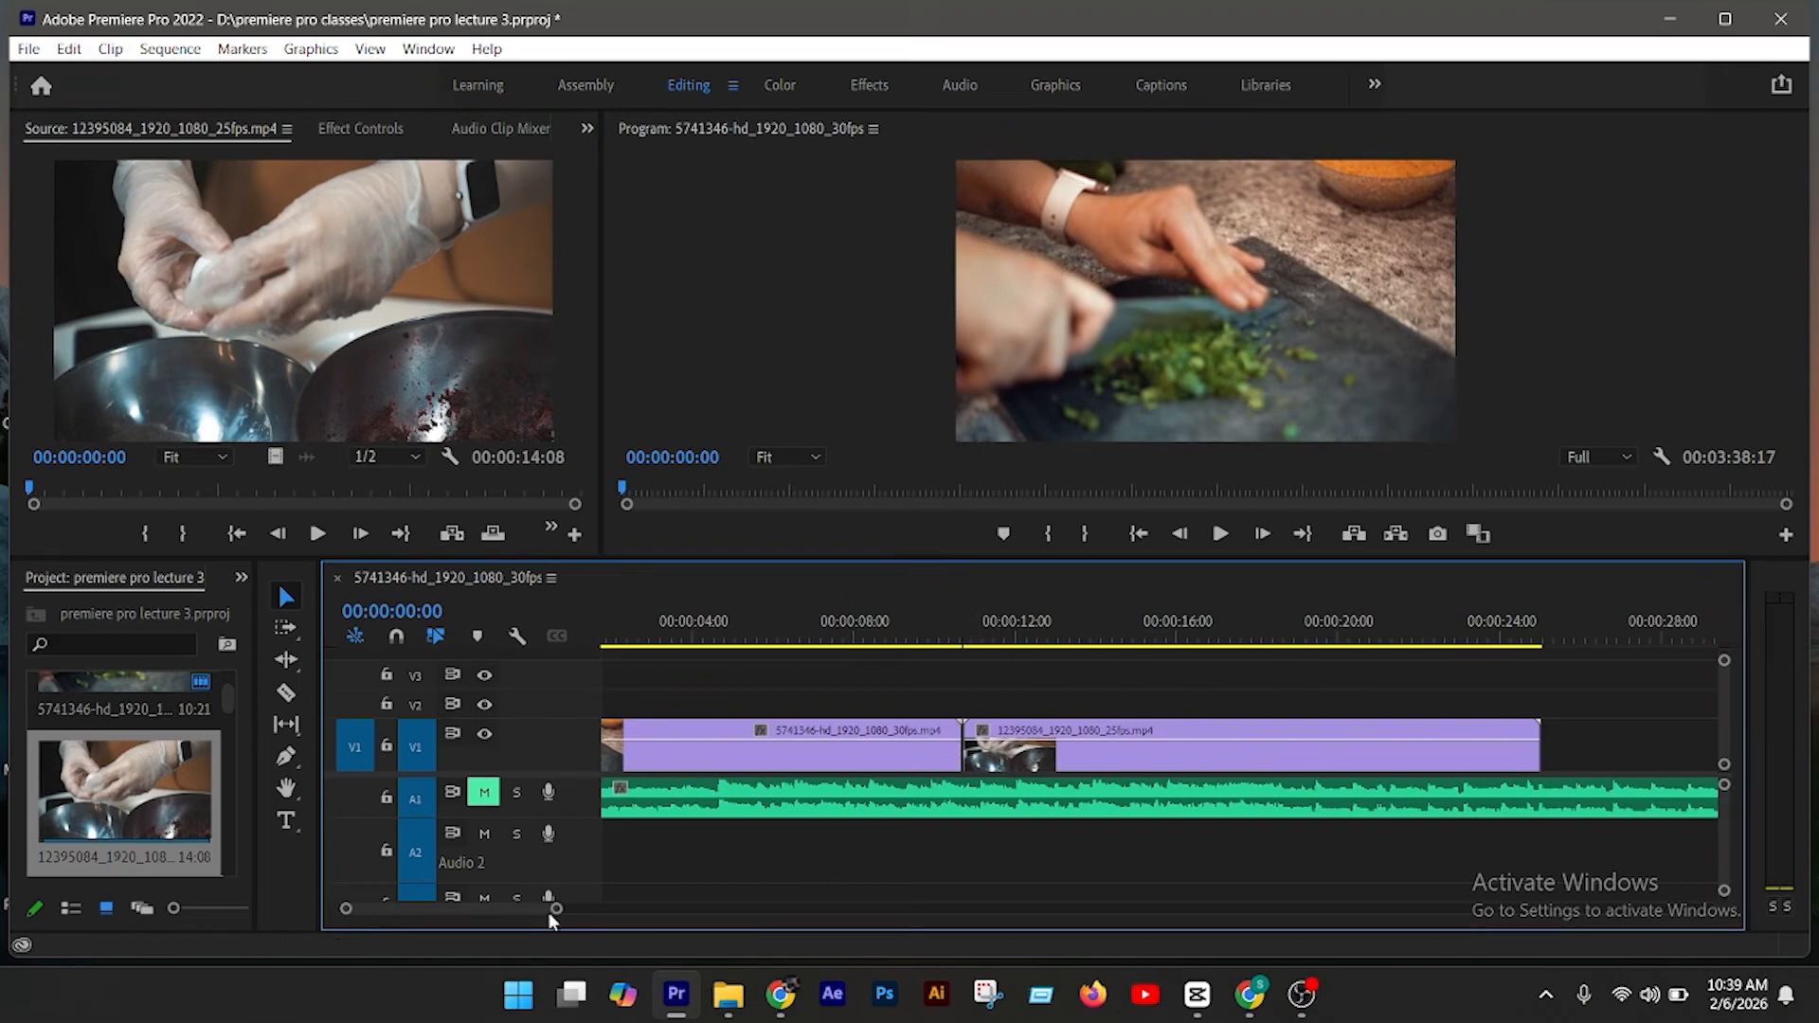
Step: Examine the join between the two V1 clips up close, with the playhead at the first clip's end, 00:00:10:21
scroll(549, 913, up, 2)
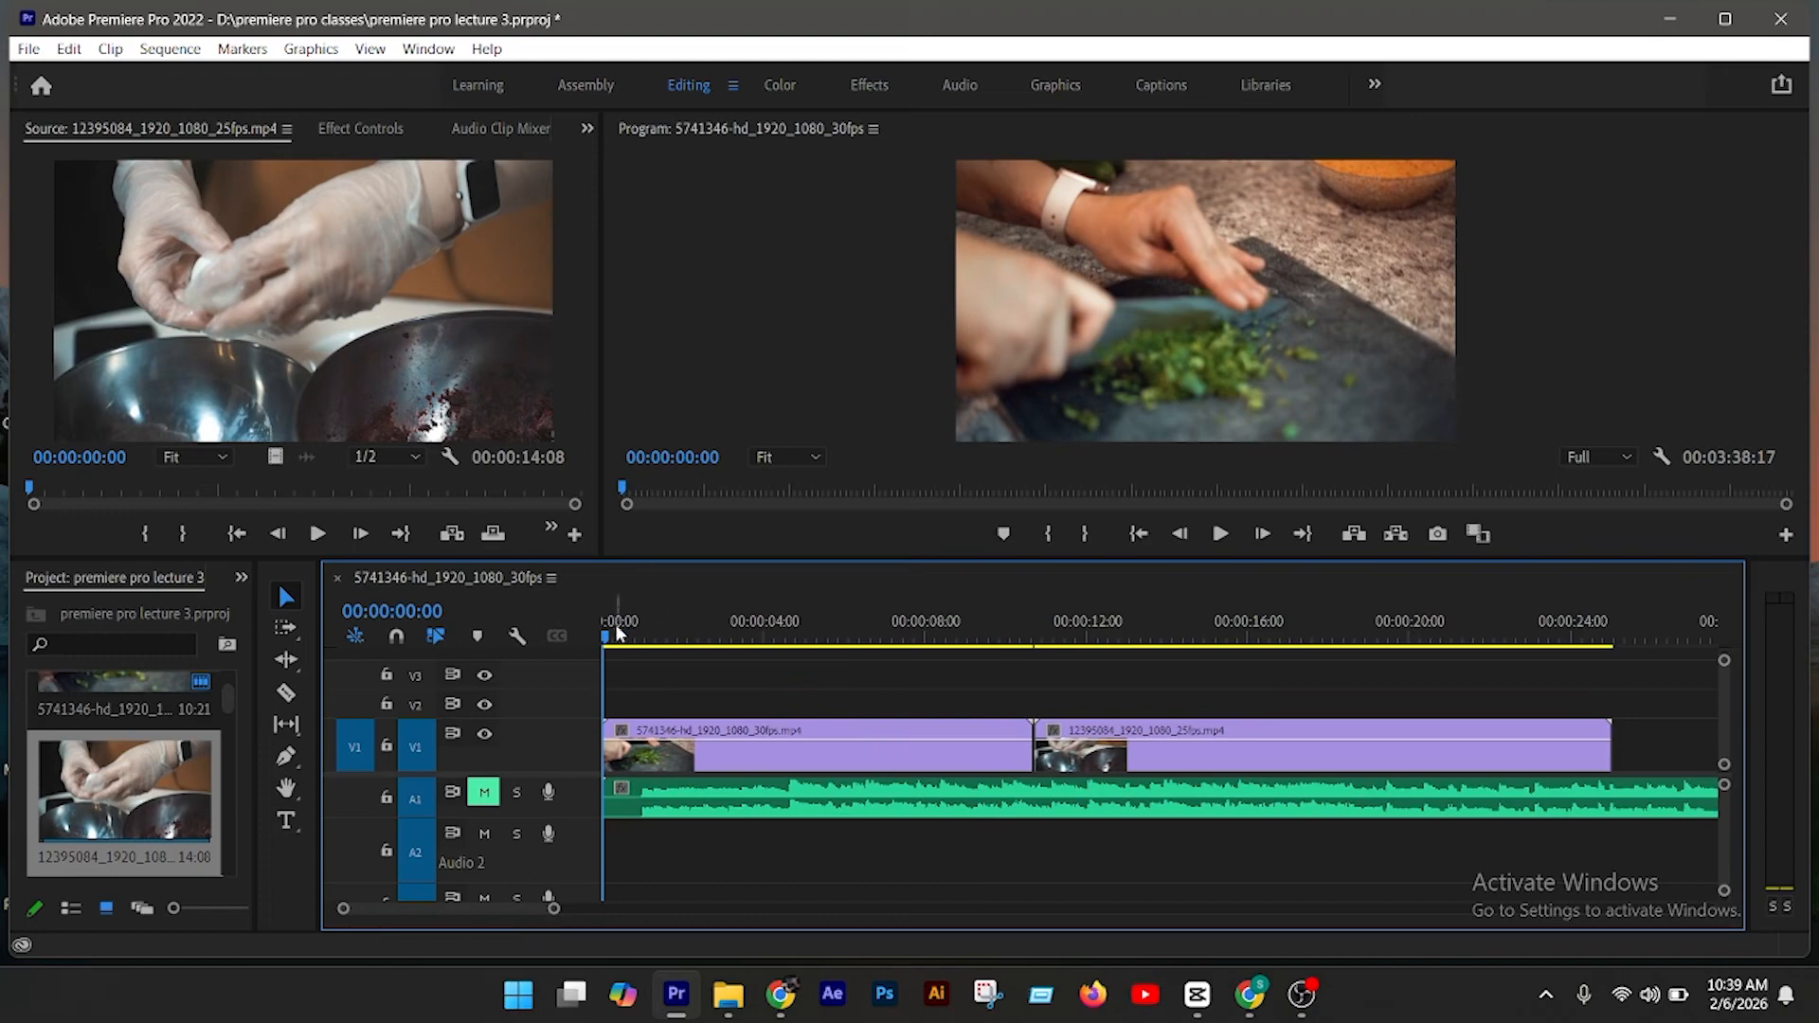
drag(607, 630, 1008, 594)
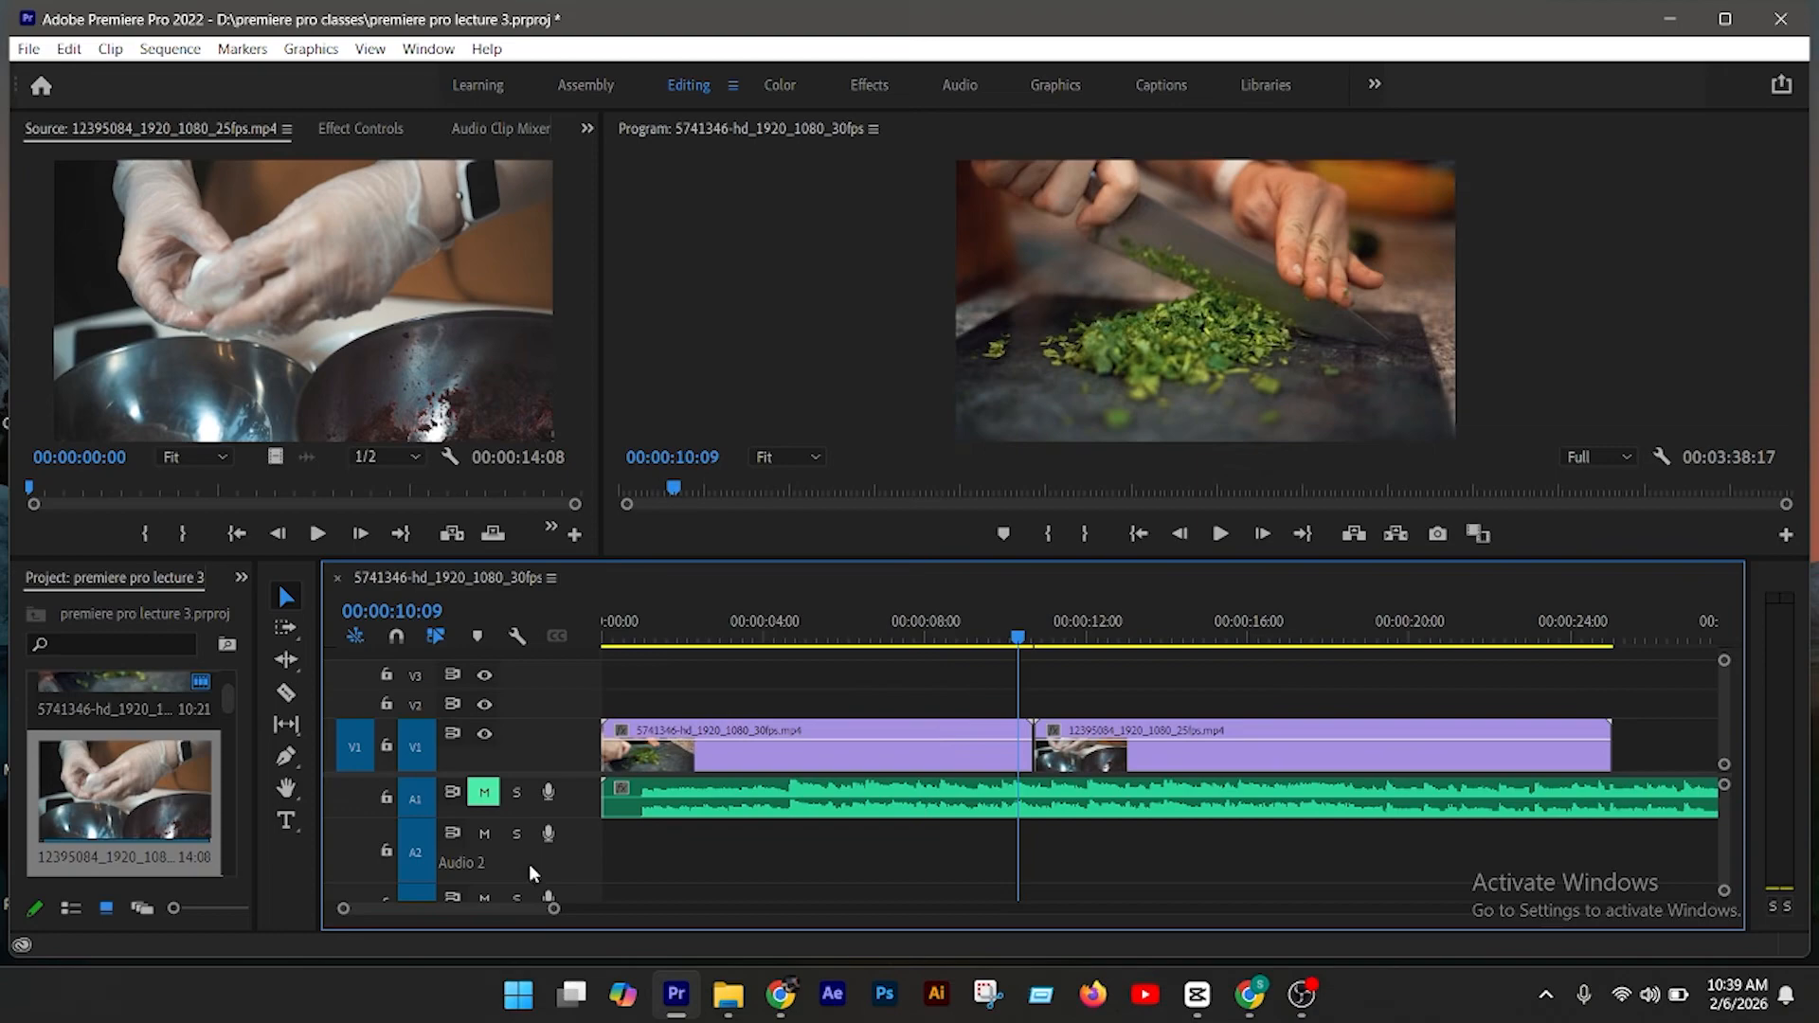
drag(552, 907, 422, 917)
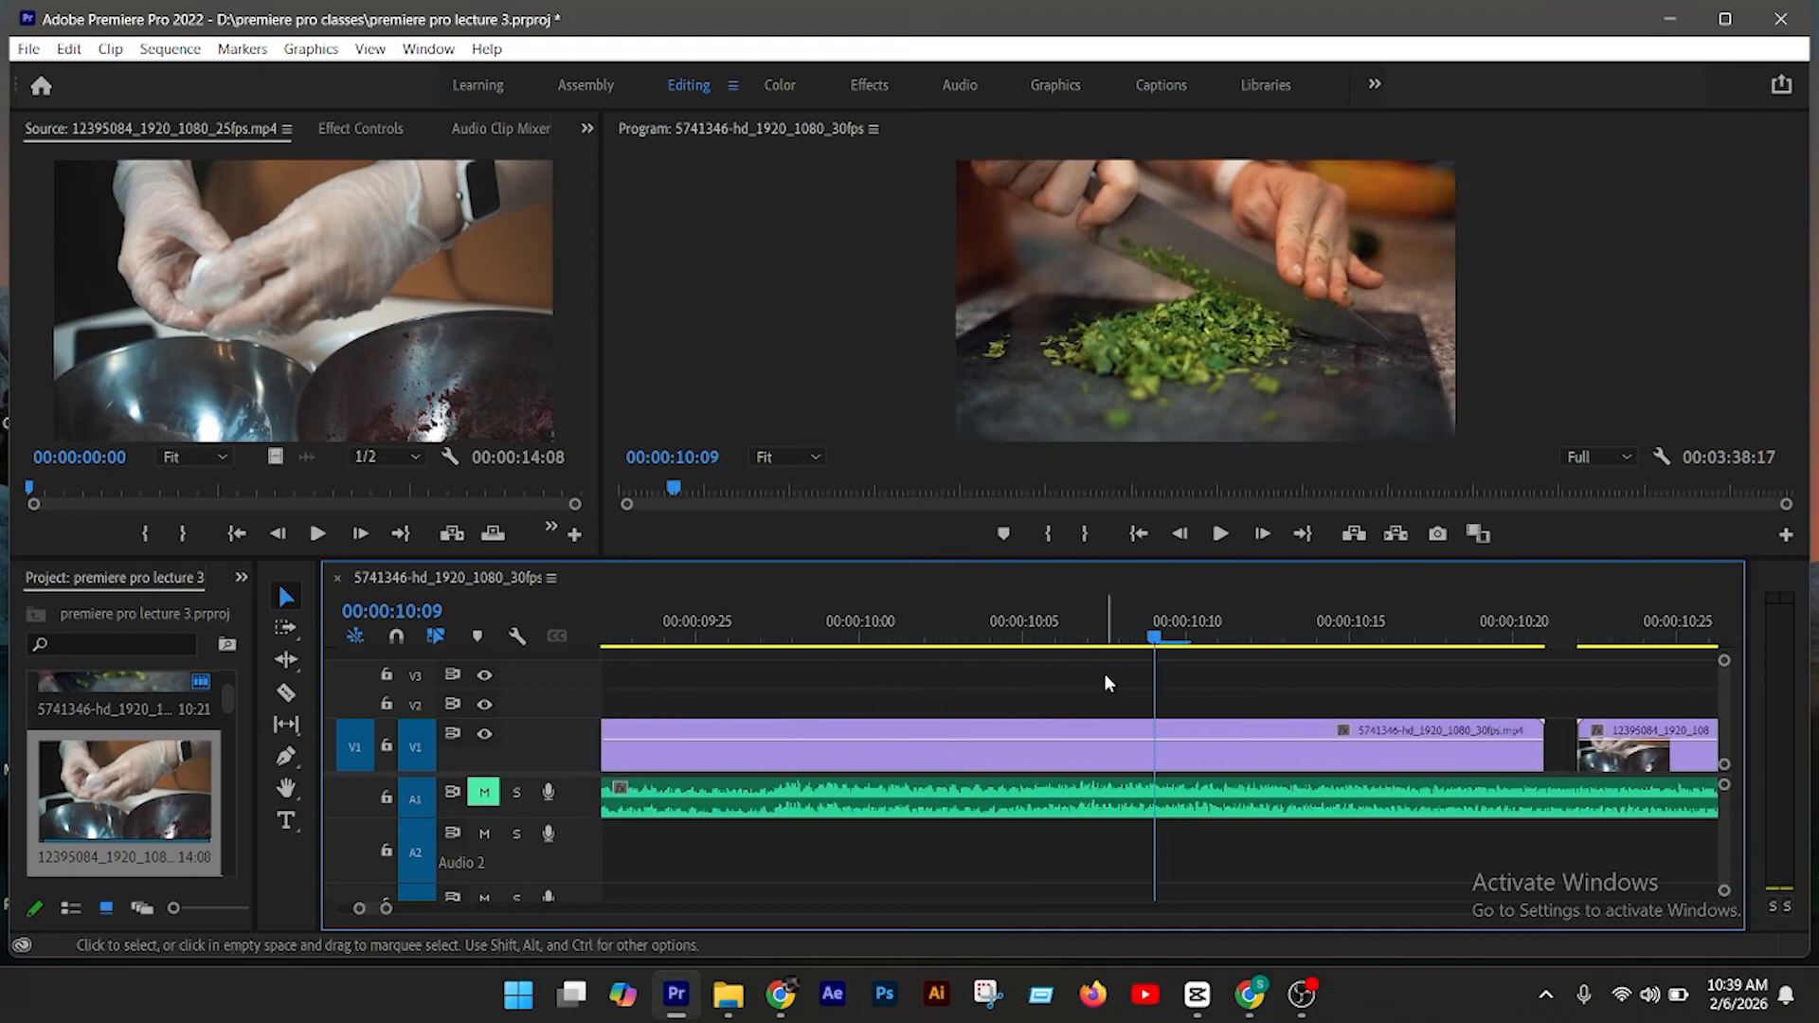
drag(1156, 636, 1543, 656)
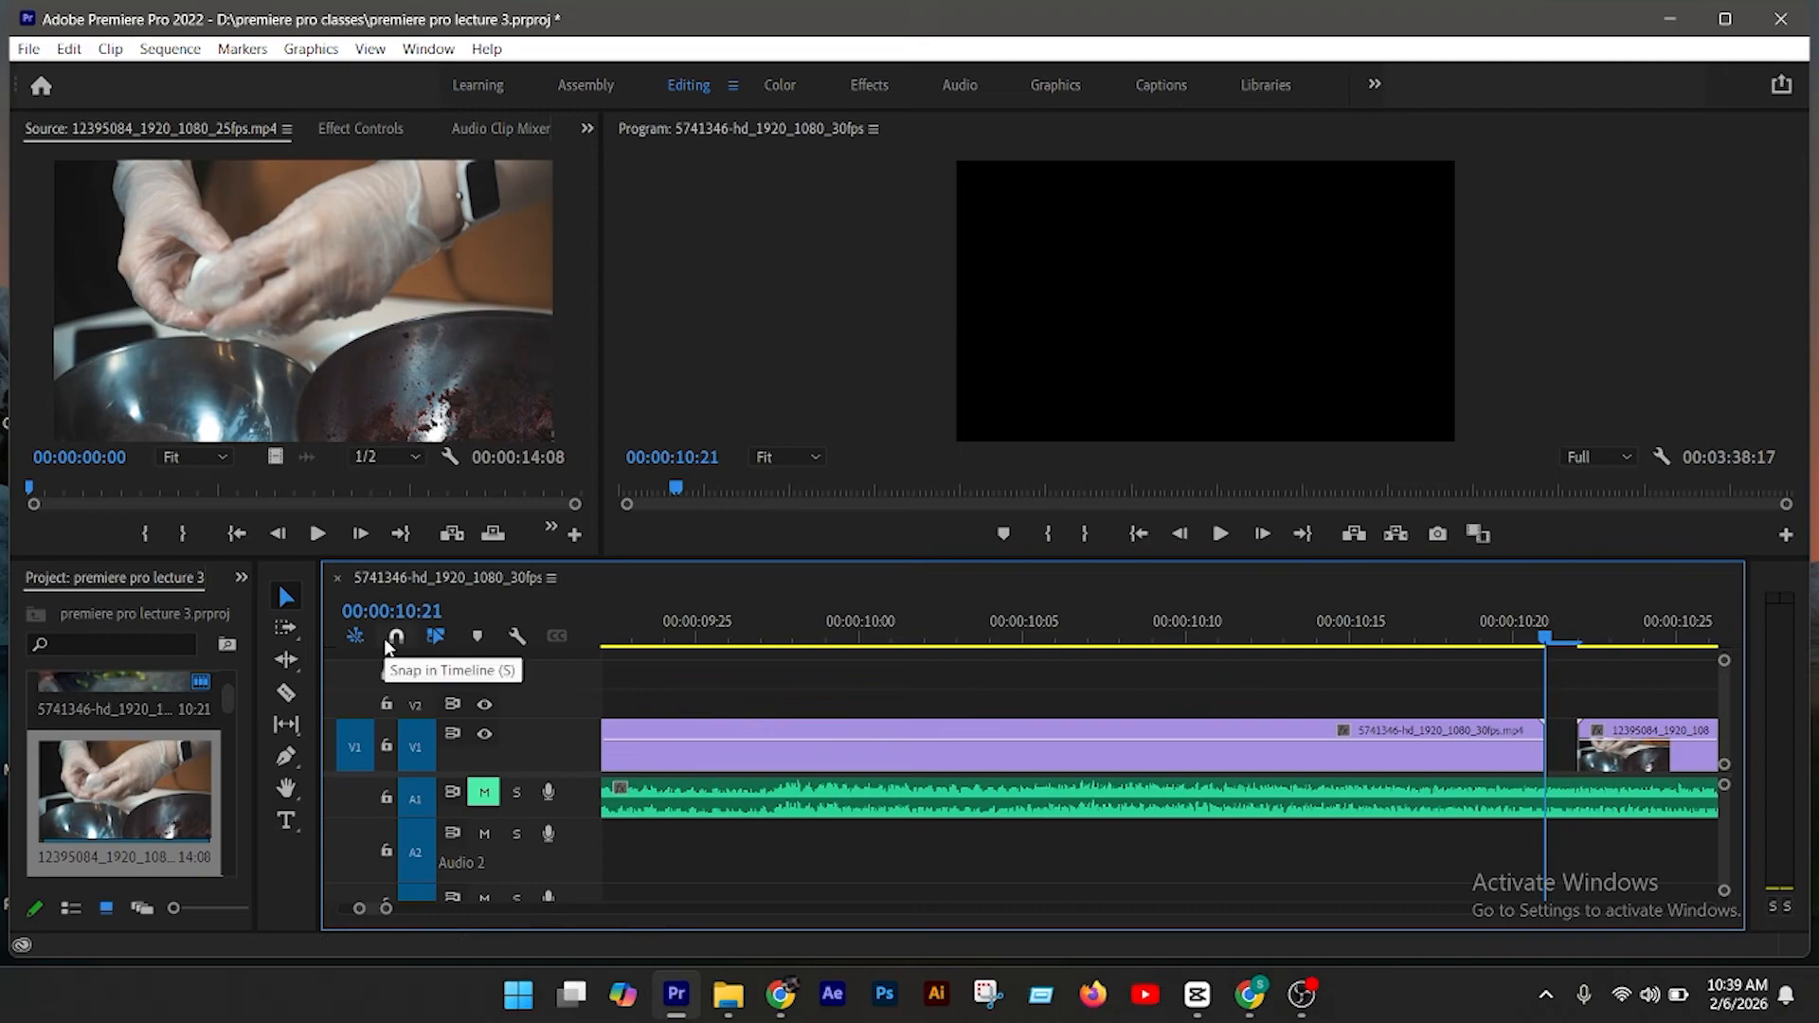
Step: Save the project and delete the second clip from video track V1
key(ctrl+s)
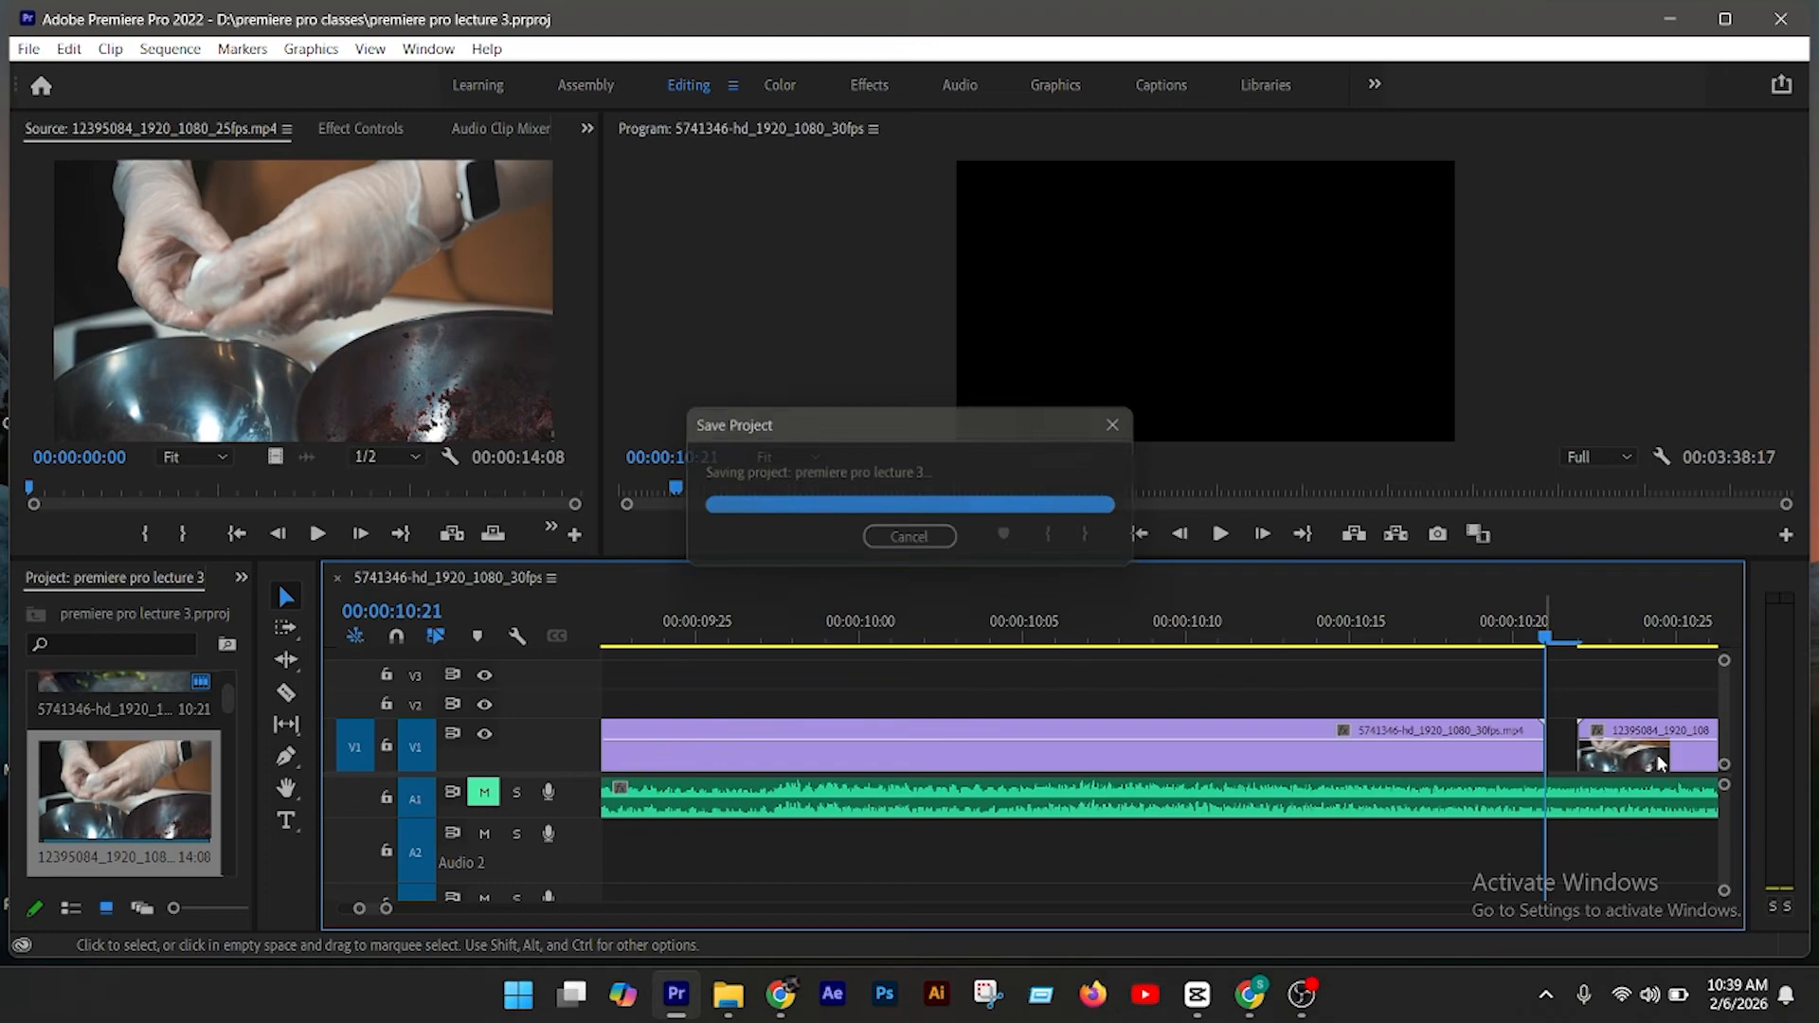
click(1658, 753)
key(Delete)
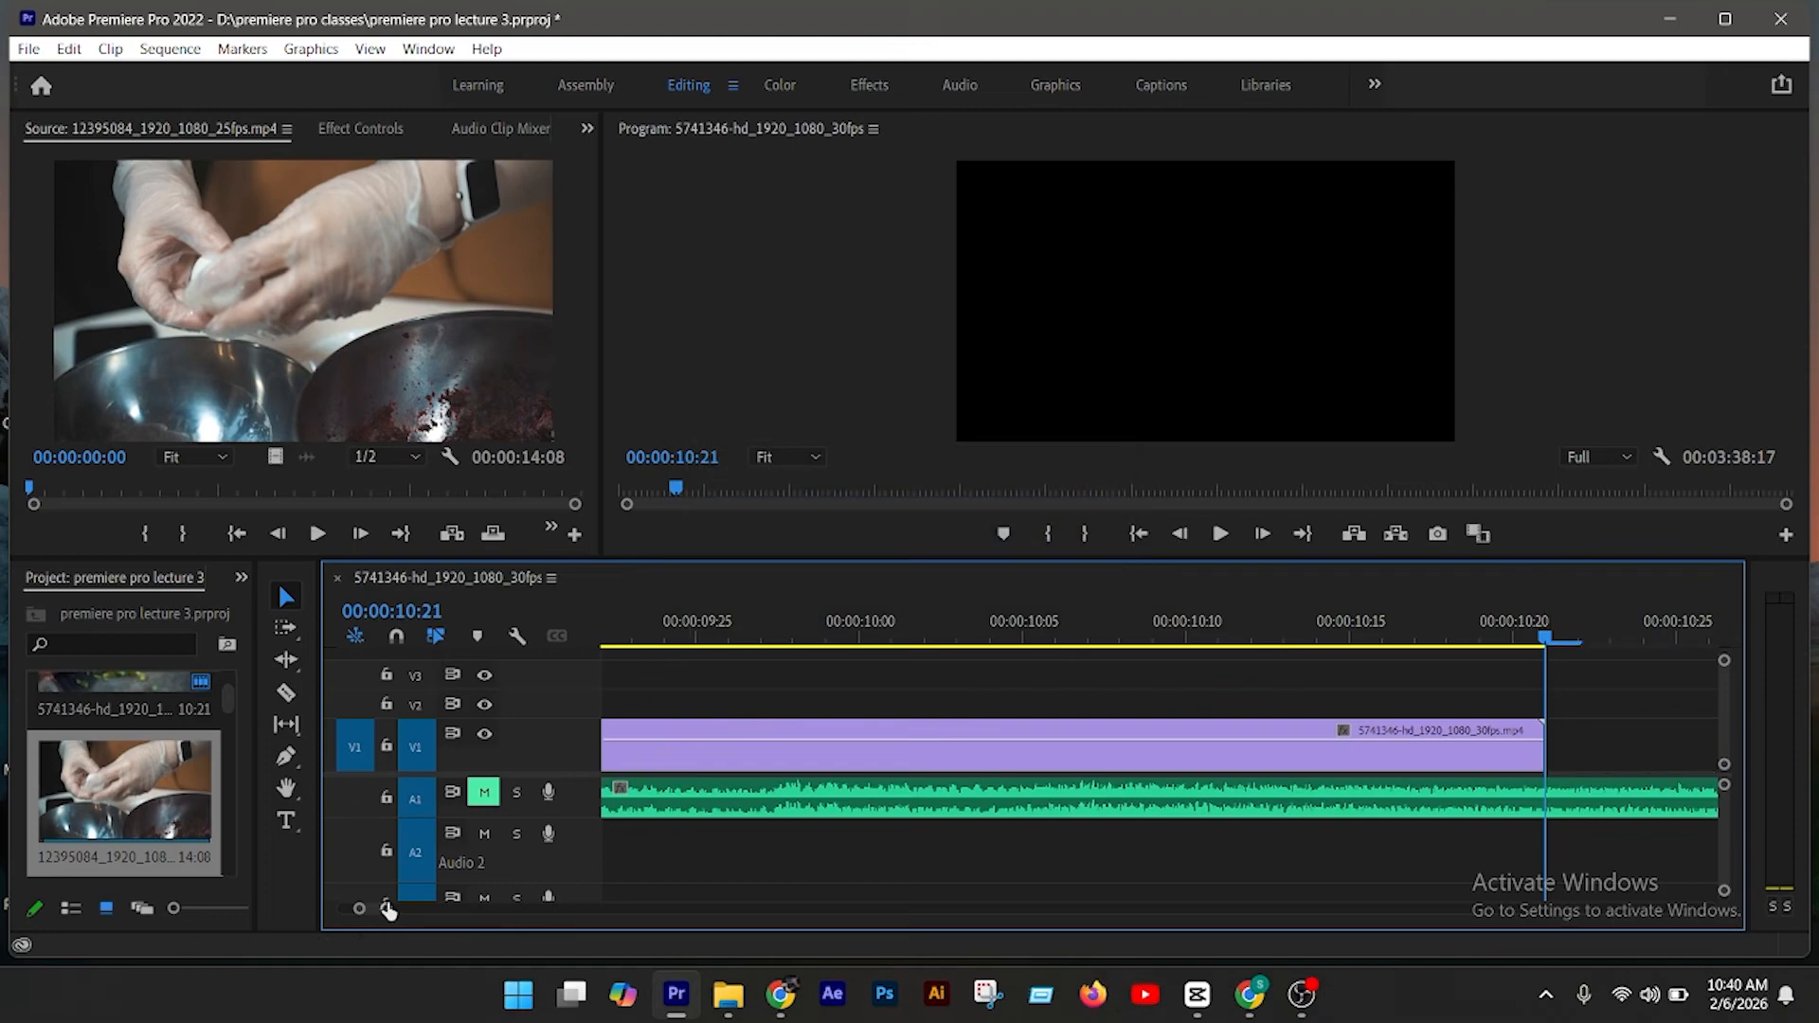
Step: With snapping on, place 12395084_1920_1080_25fps.mp4 on V1 against the first clip's end at 00:00:10:21 and examine the join
drag(387, 910, 527, 908)
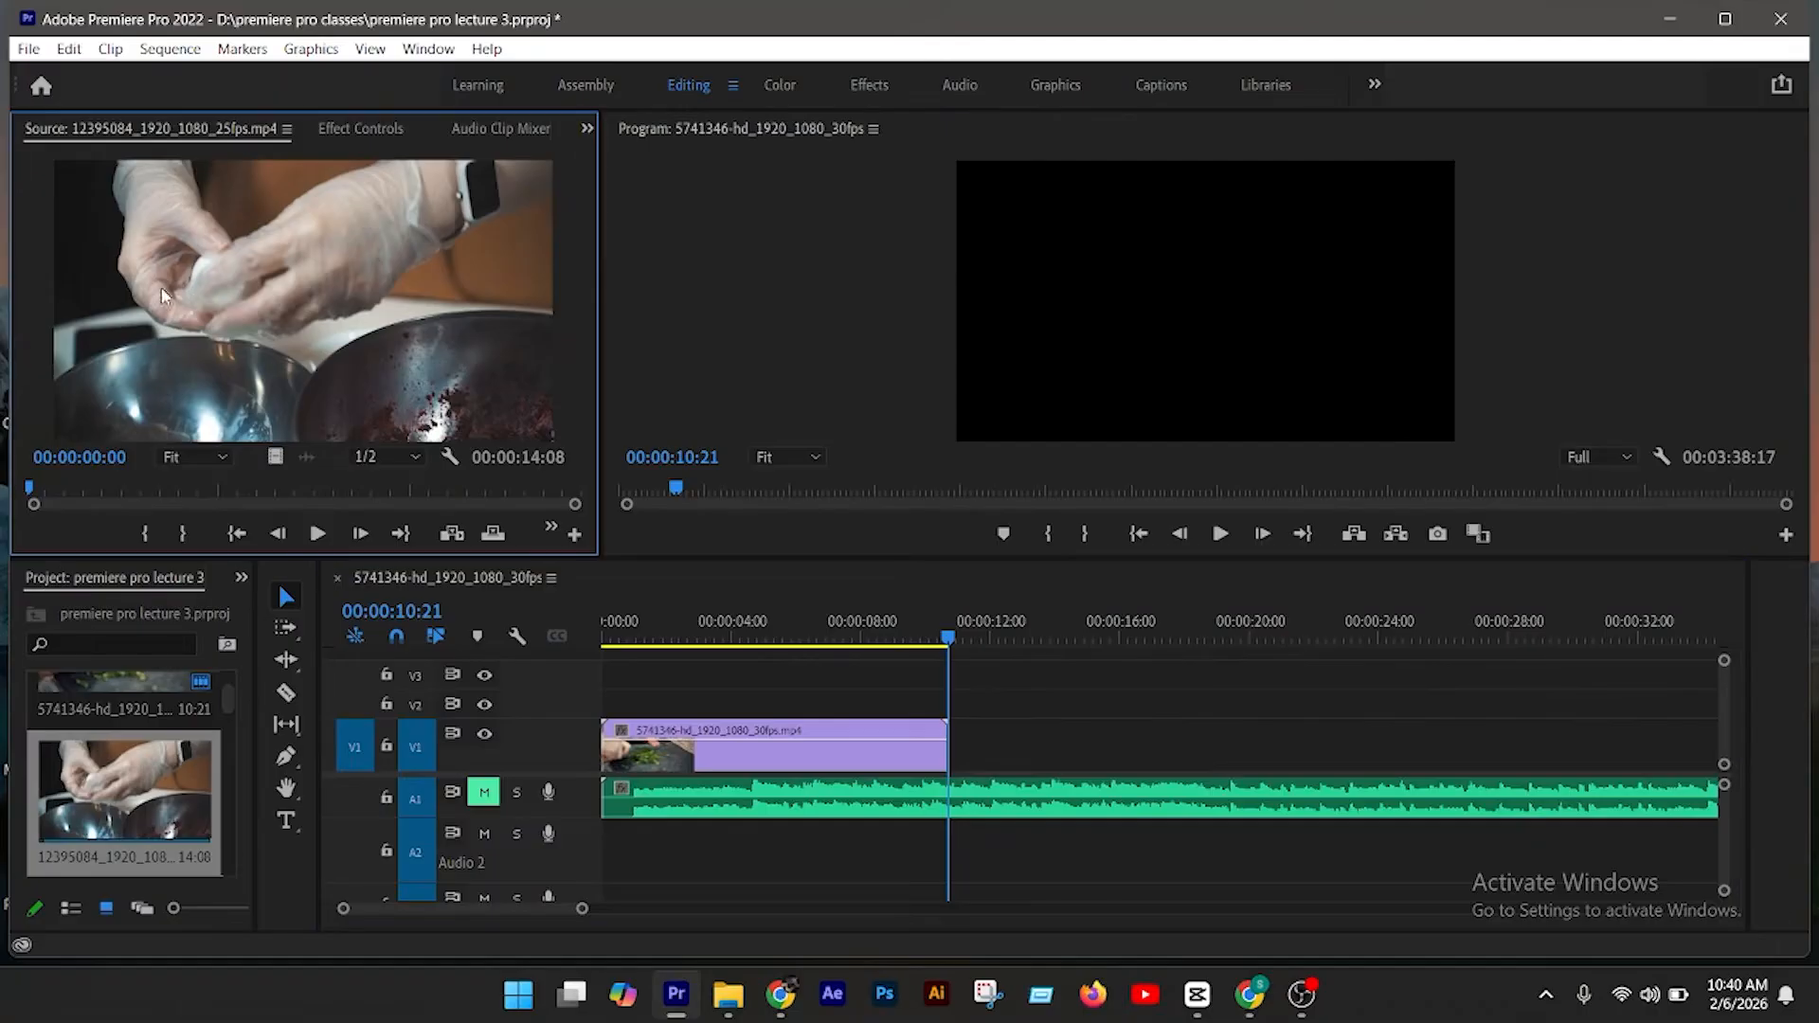
drag(161, 287, 959, 754)
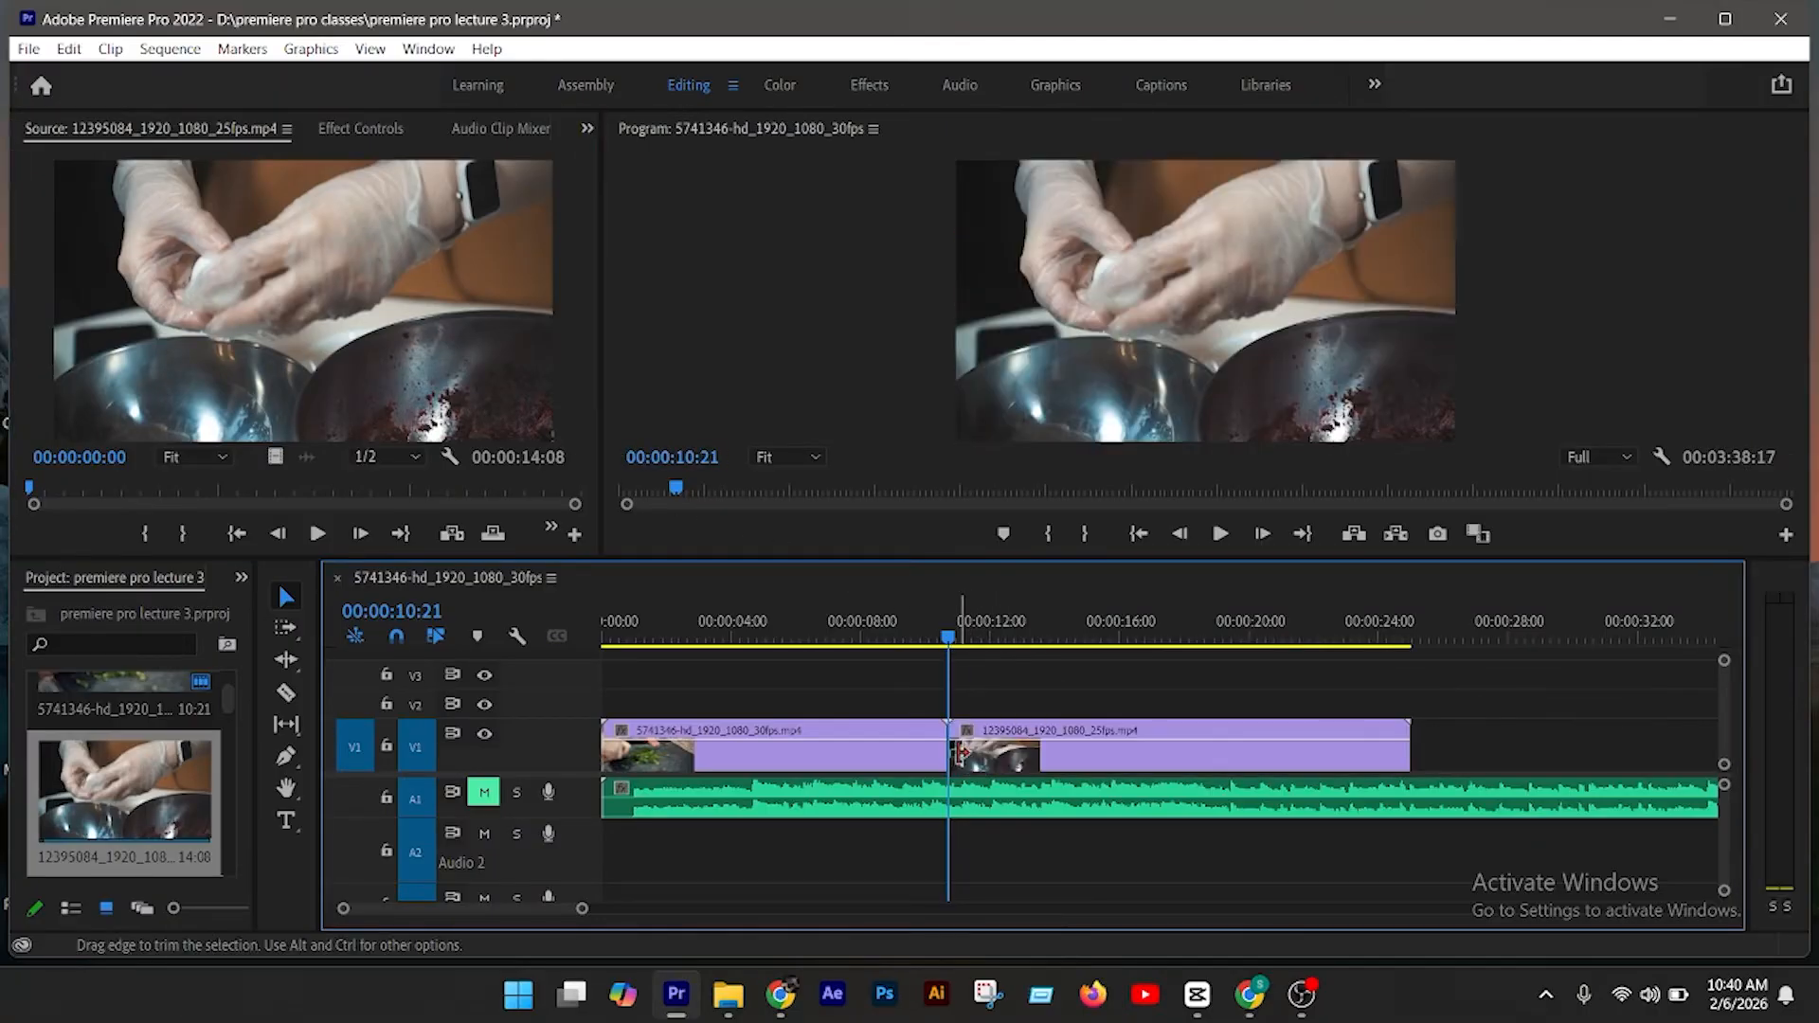
key(equal)
key(equal)
key(equal)
key(equal)
key(equal)
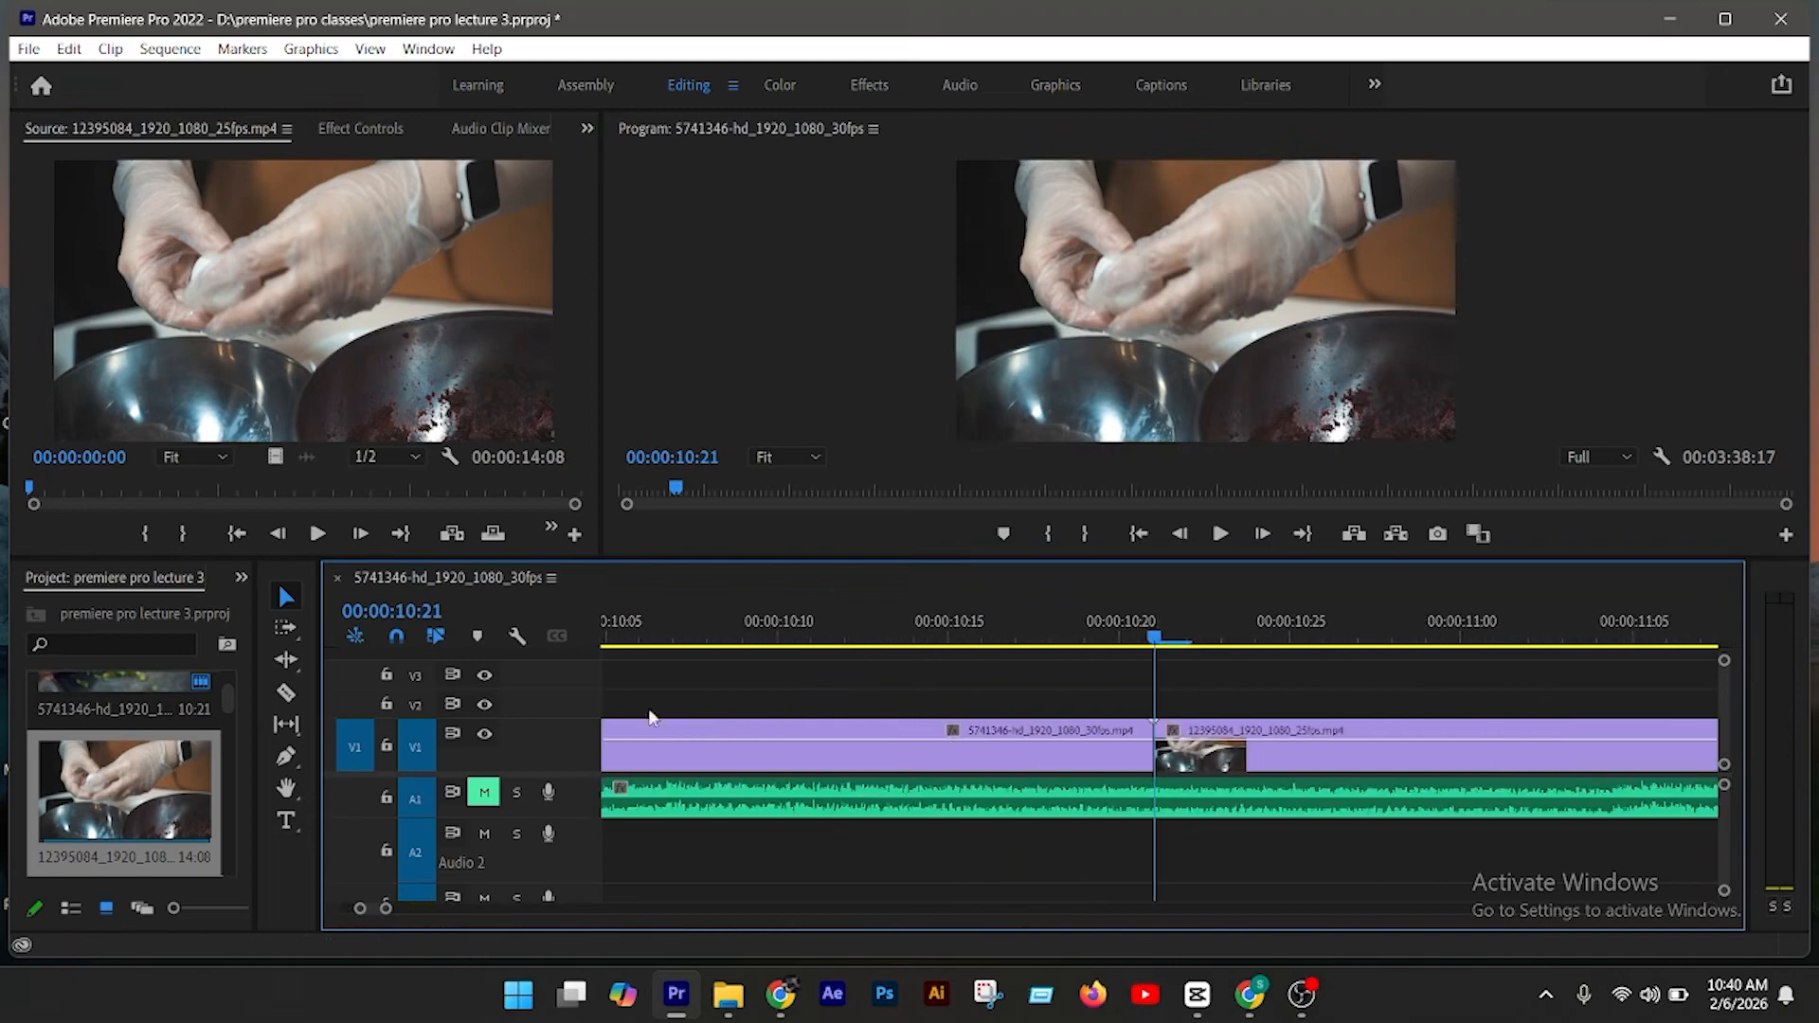
Step: Move the playhead to 00:00:10:23 and delete the 12395084_1920_1080_25fps.mp4 clip from V1
drag(1156, 641, 1227, 641)
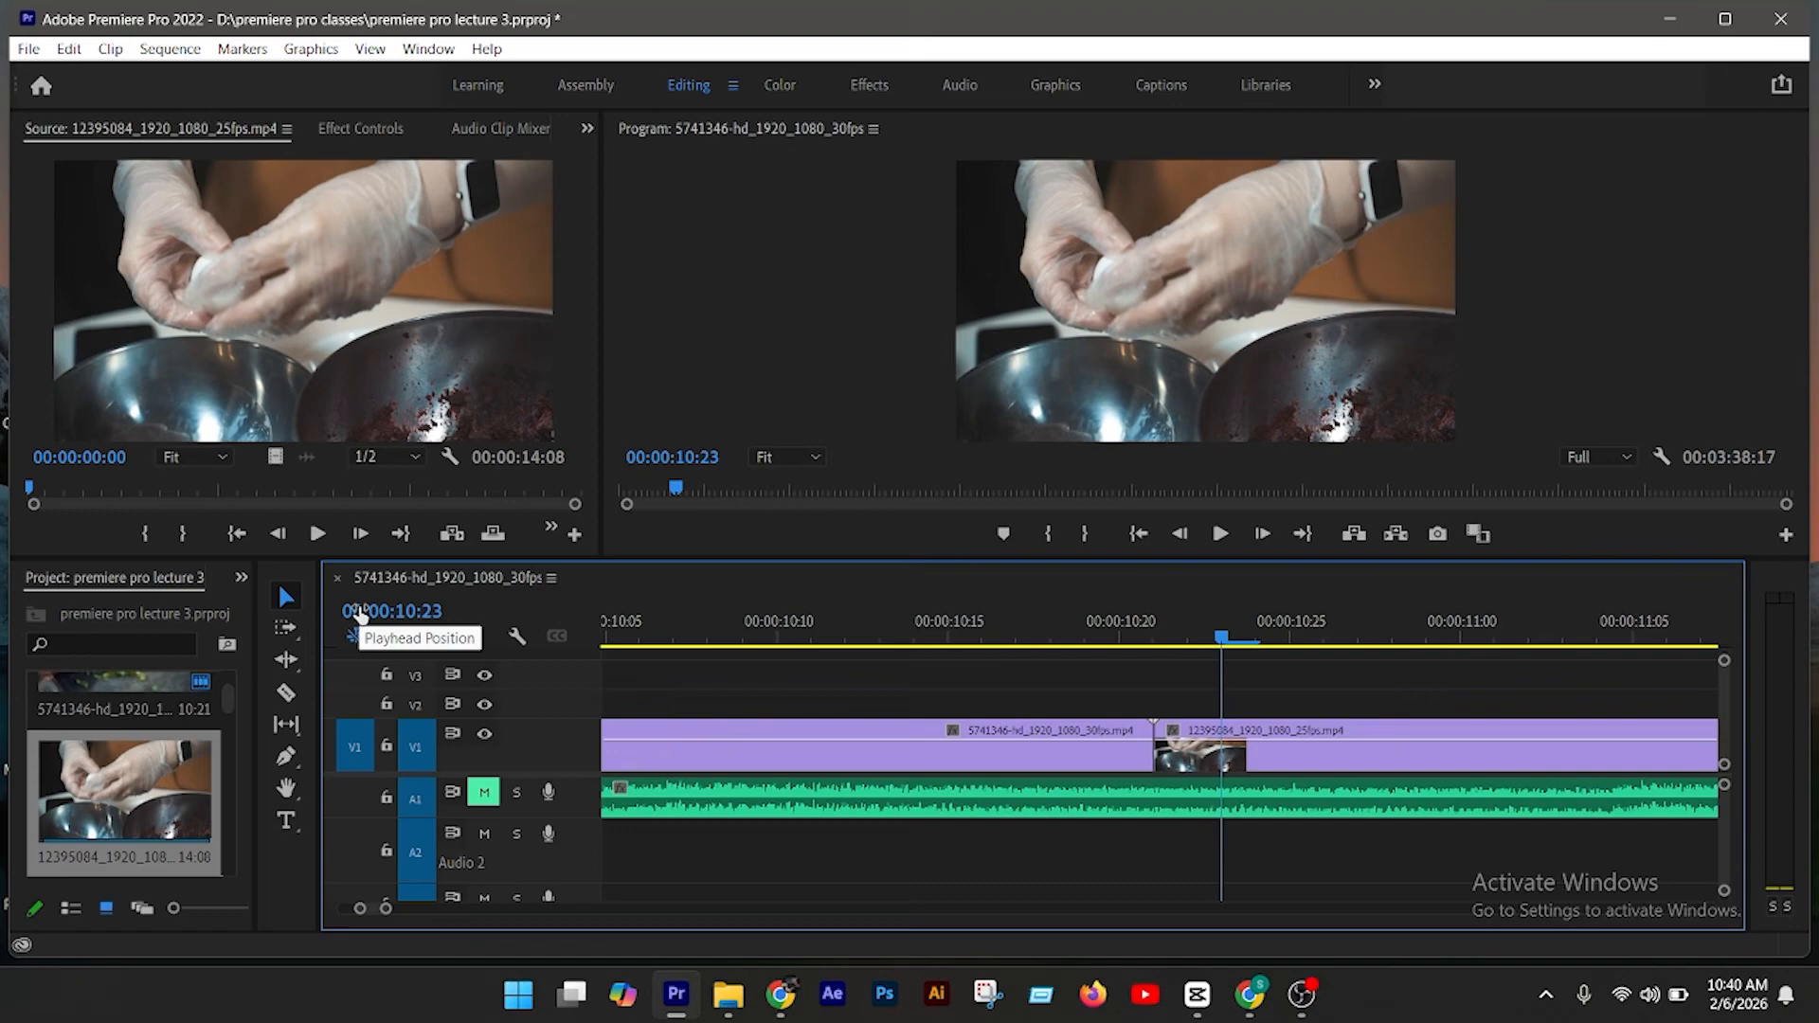
click(1352, 746)
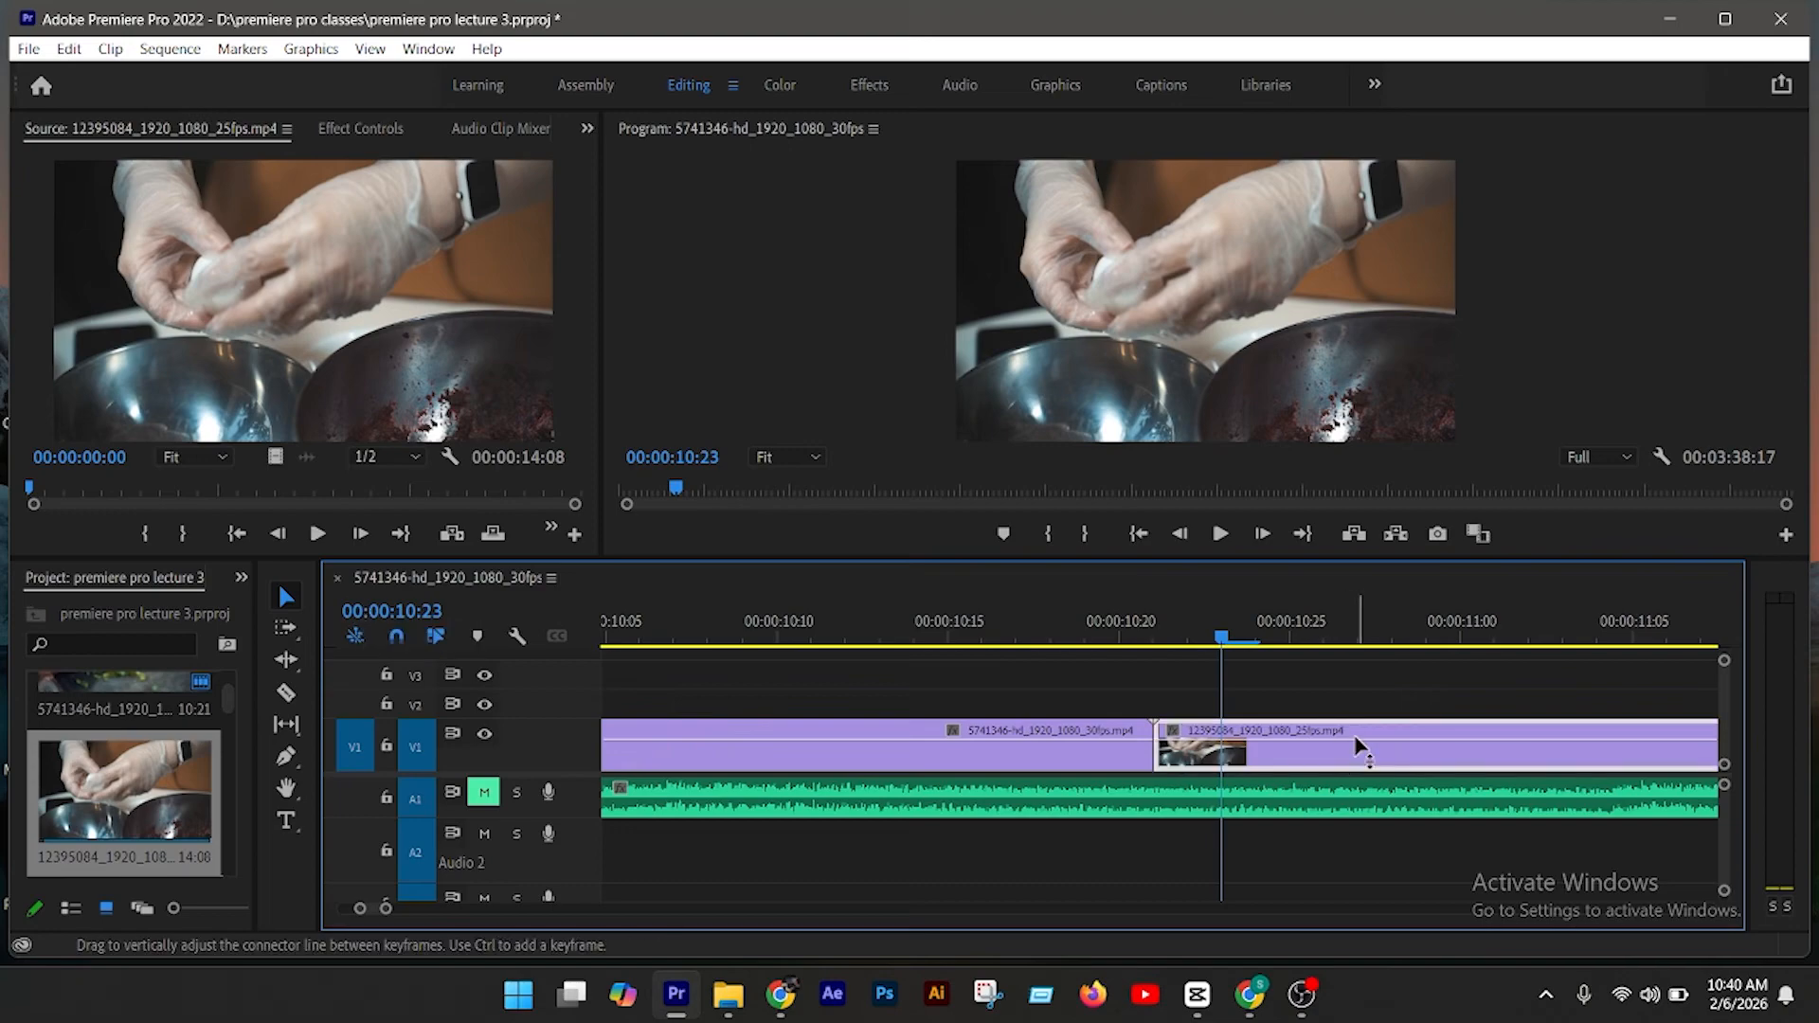
key(Delete)
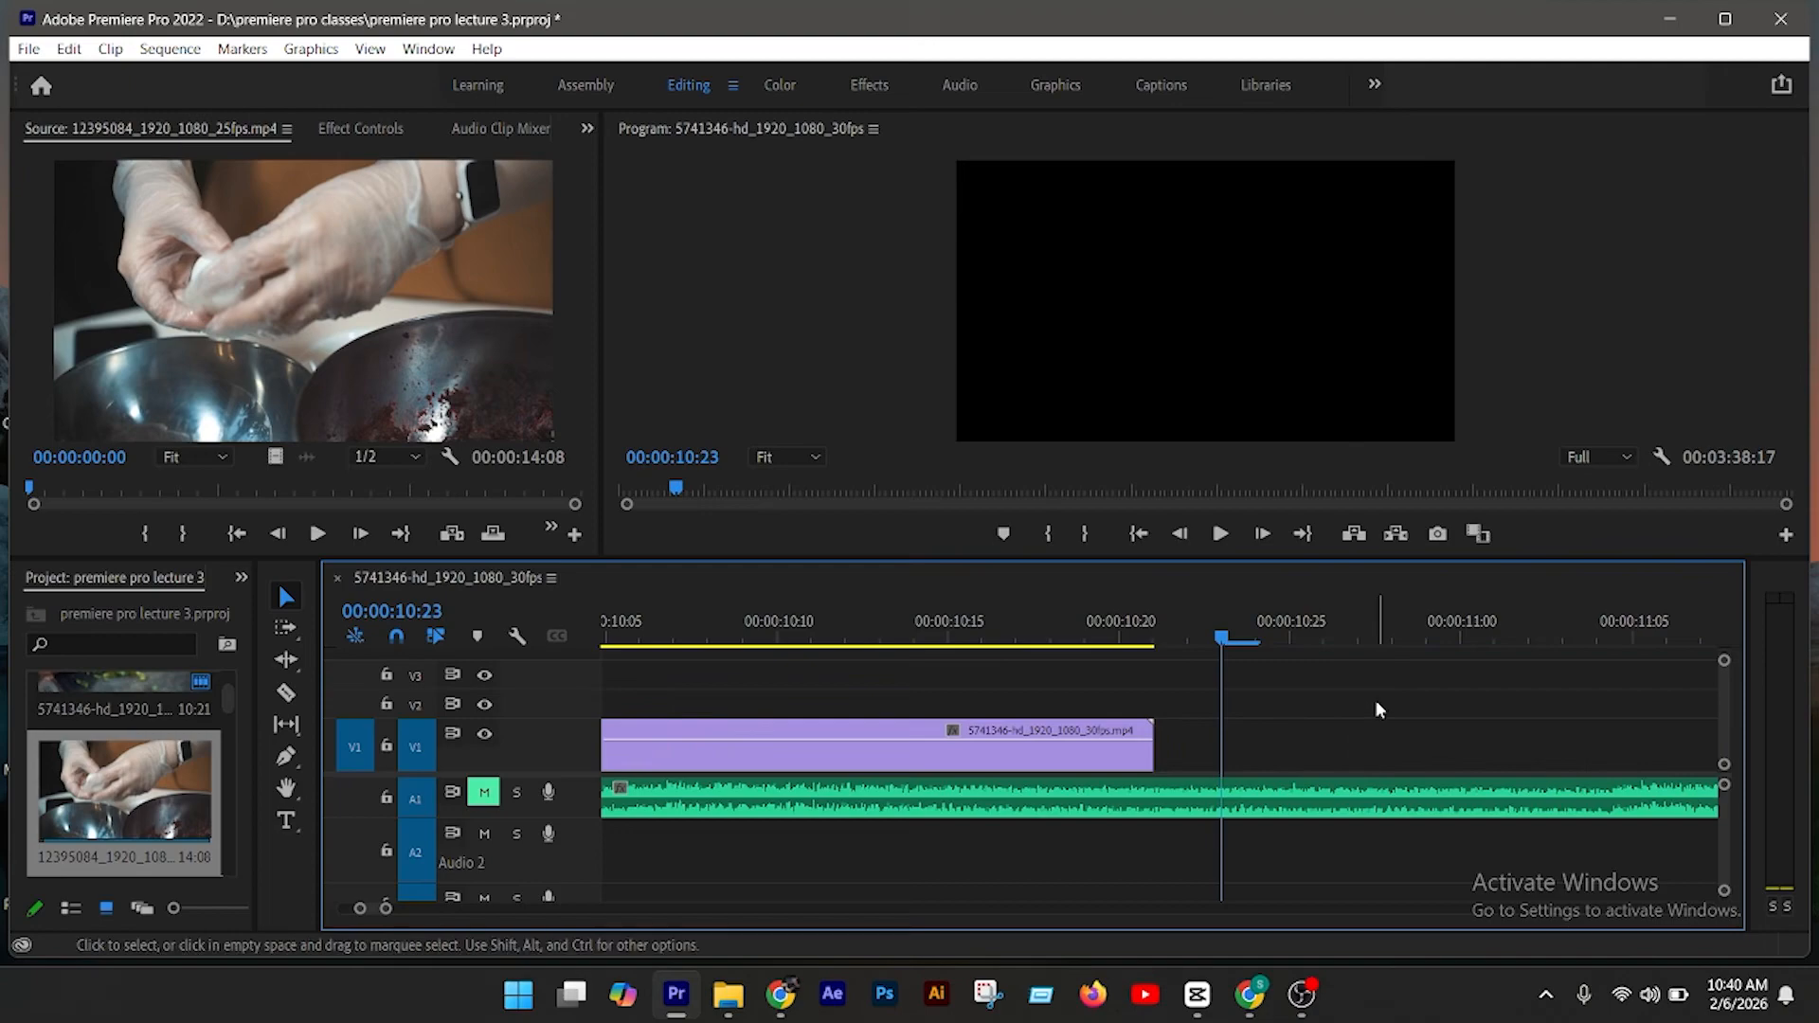
Step: Place 12395084_1920_1080_25fps.mp4 on video track V3 at 00:00:09:20 and enlarge the track to show its thumbnail
click(514, 635)
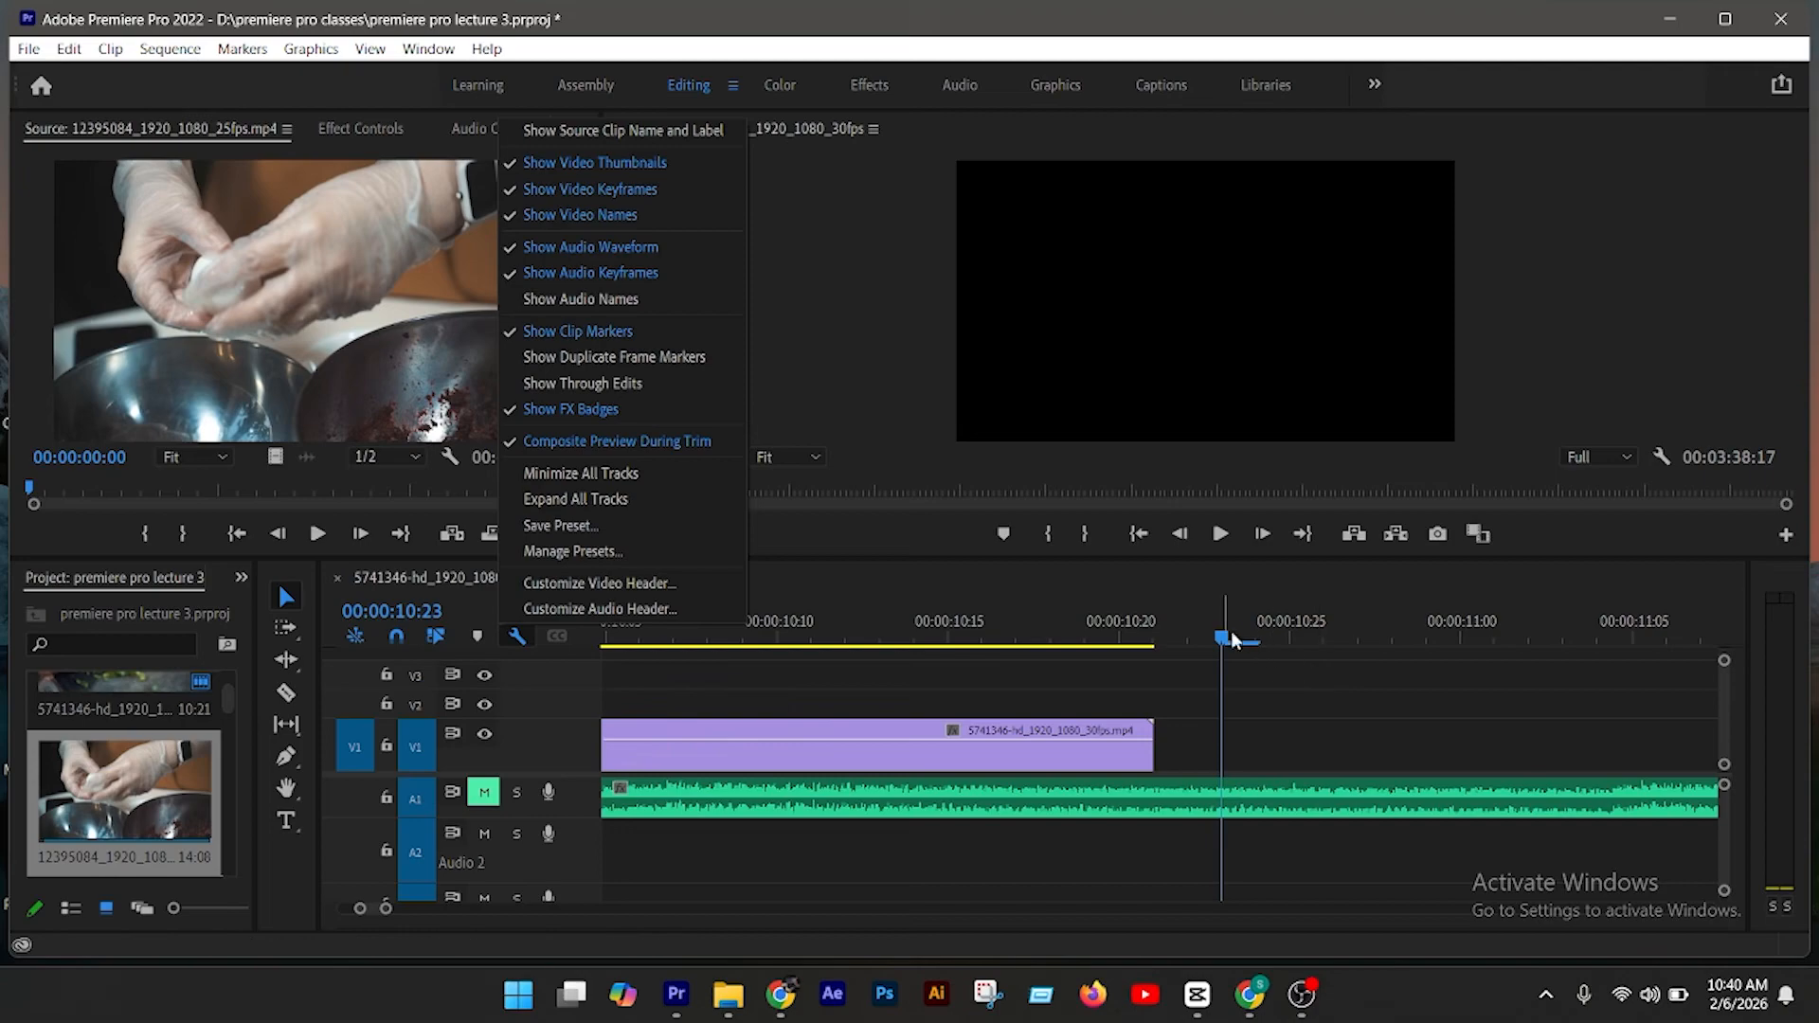
drag(1223, 639, 178, 637)
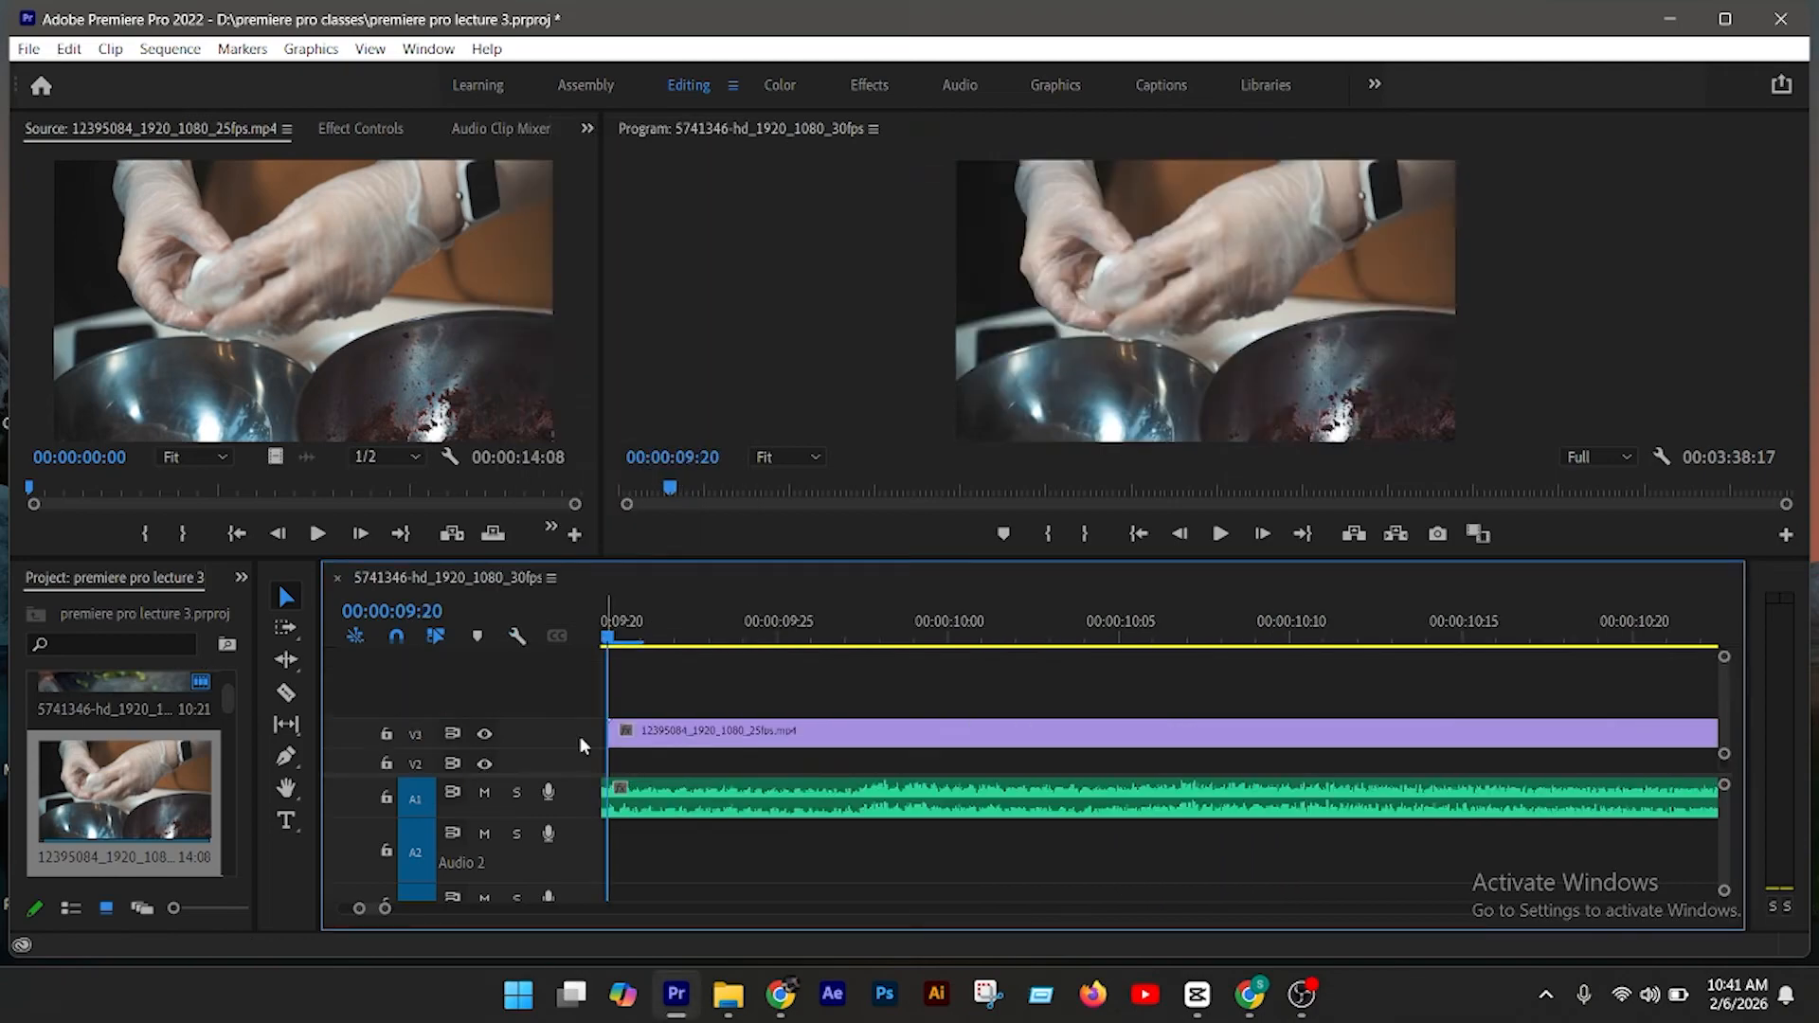
scroll(580, 736, up, 2)
scroll(580, 733, up, 2)
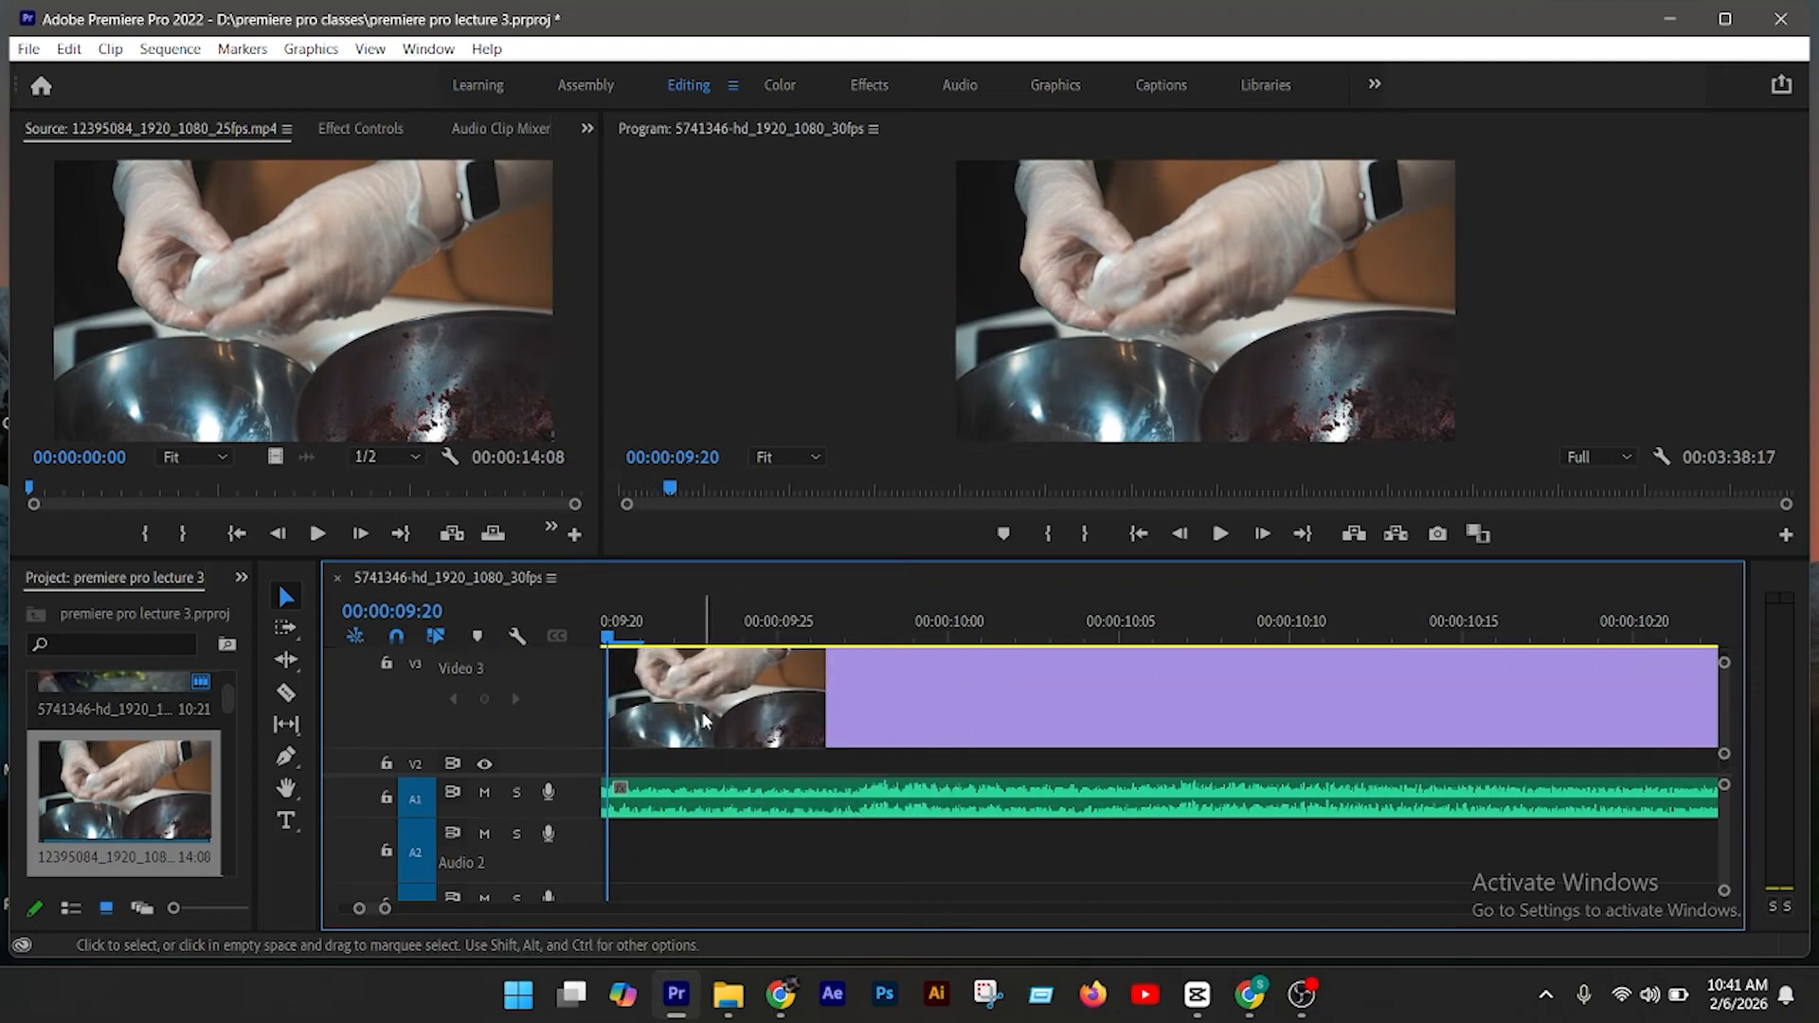
Step: Reduce the video track heights and scrub the playhead back over the overlapping V3 and V1 clips to about 00:00:04:18
click(517, 635)
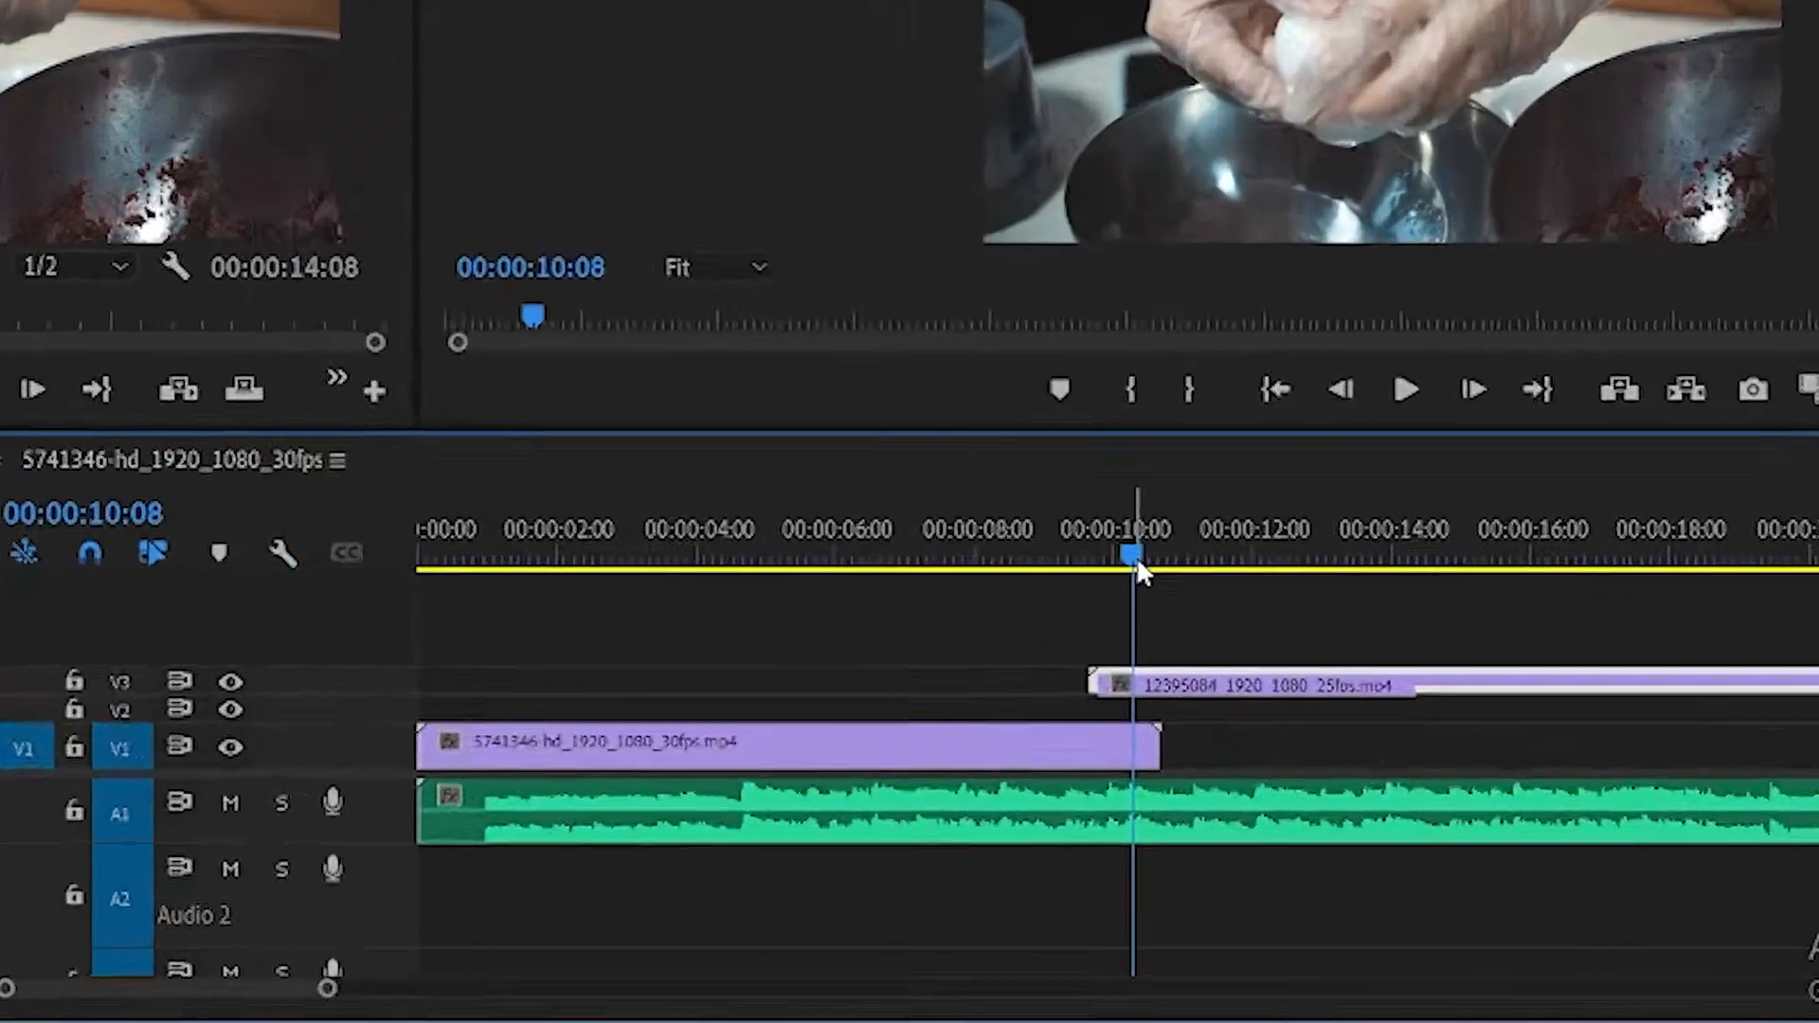
drag(1050, 637, 950, 636)
drag(950, 491, 708, 514)
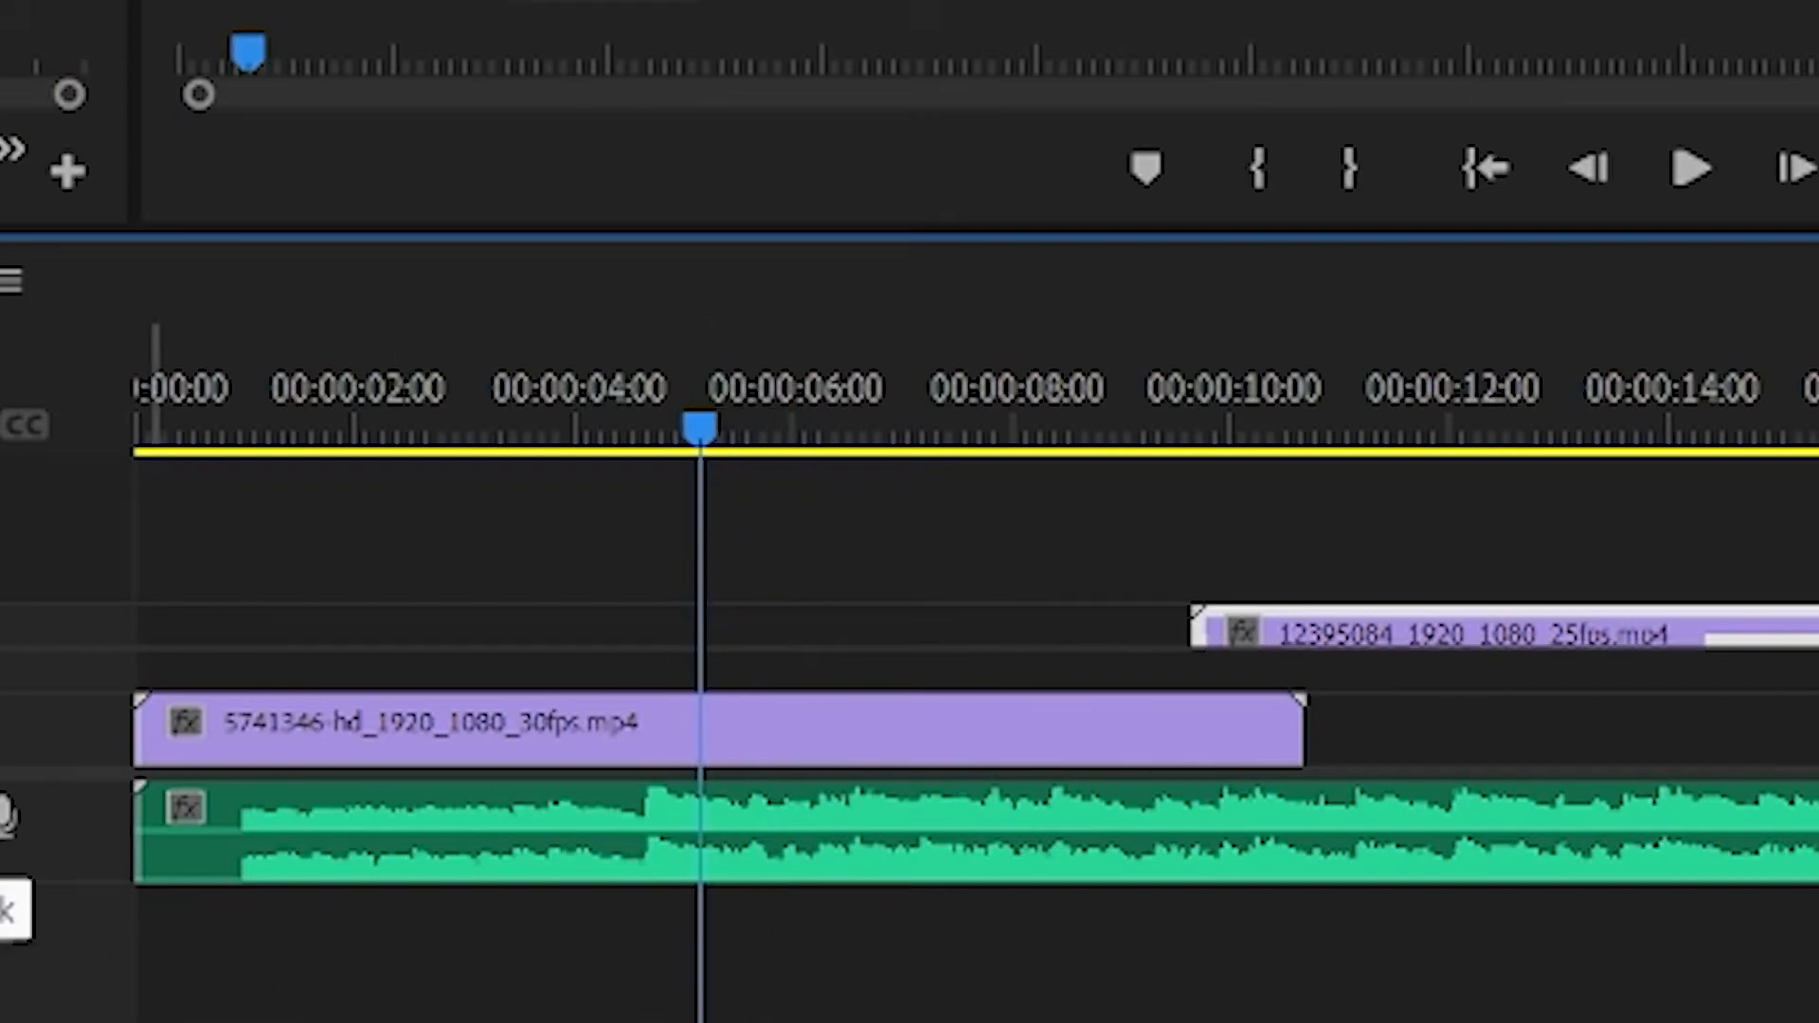
drag(690, 434, 631, 470)
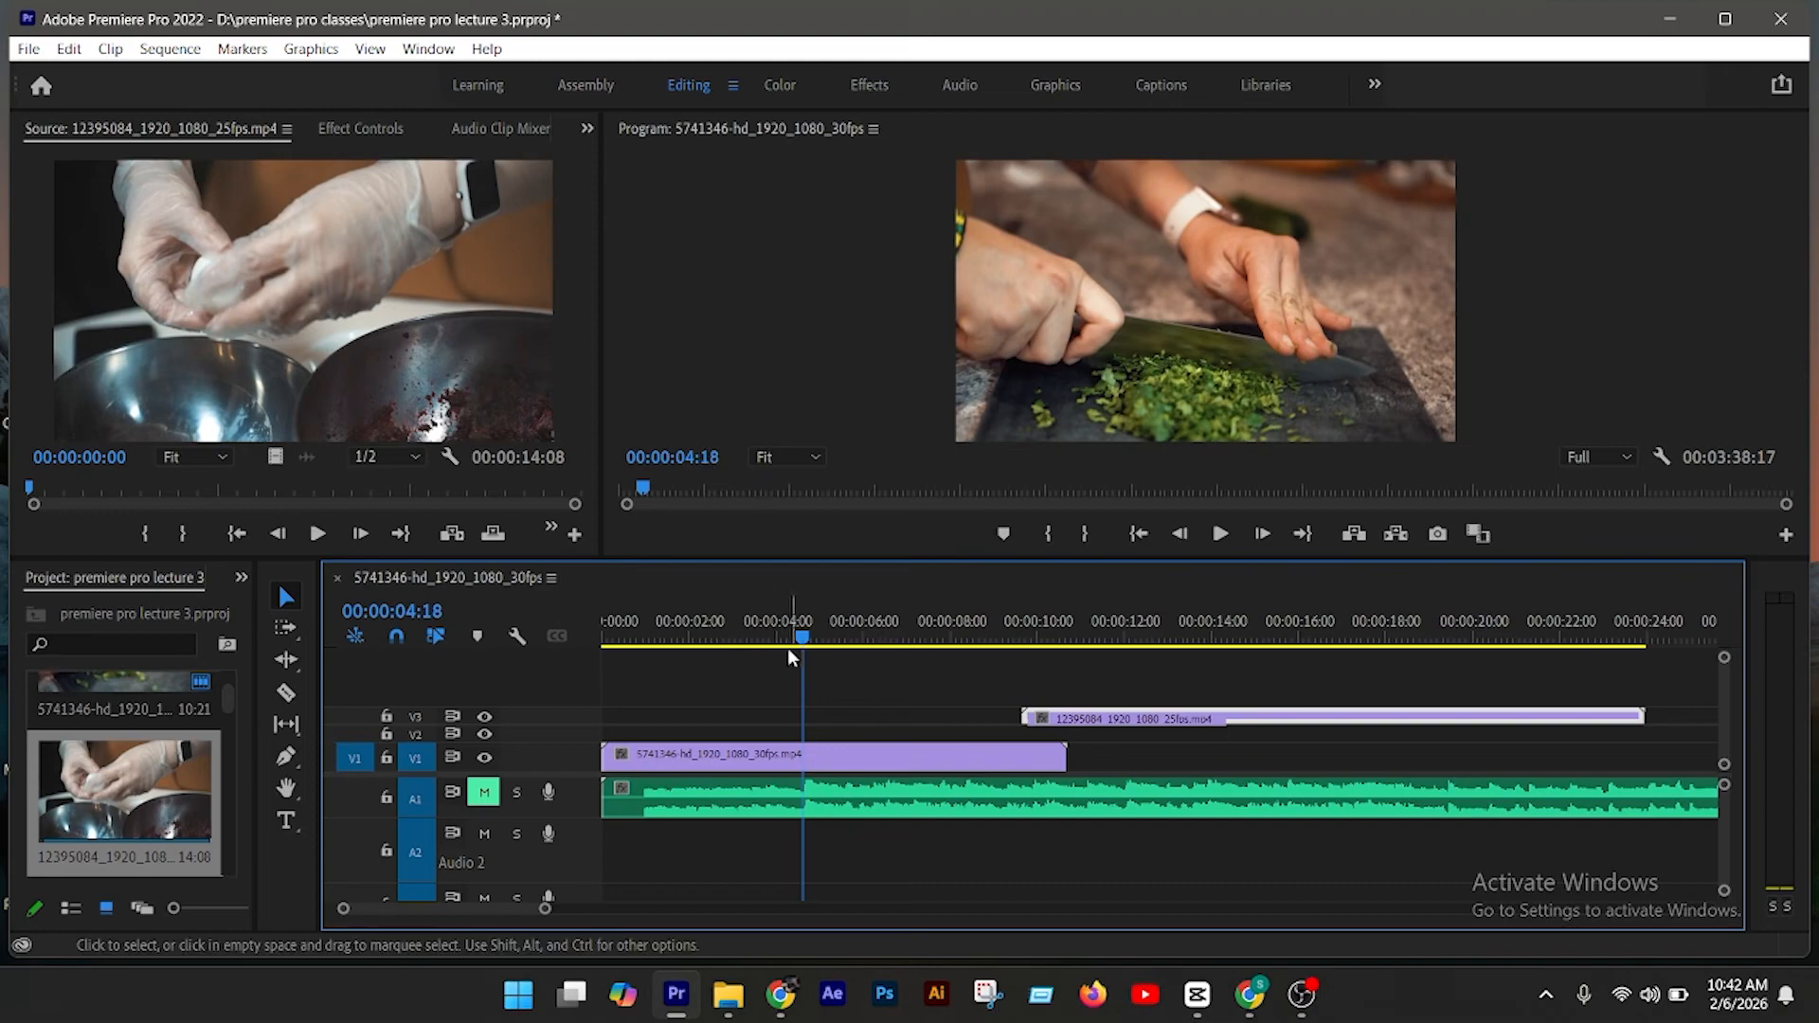
Step: Move the playhead through the V3 clip to 00:00:20:03 and select the clip on video track V1
drag(802, 640, 1243, 652)
click(1477, 640)
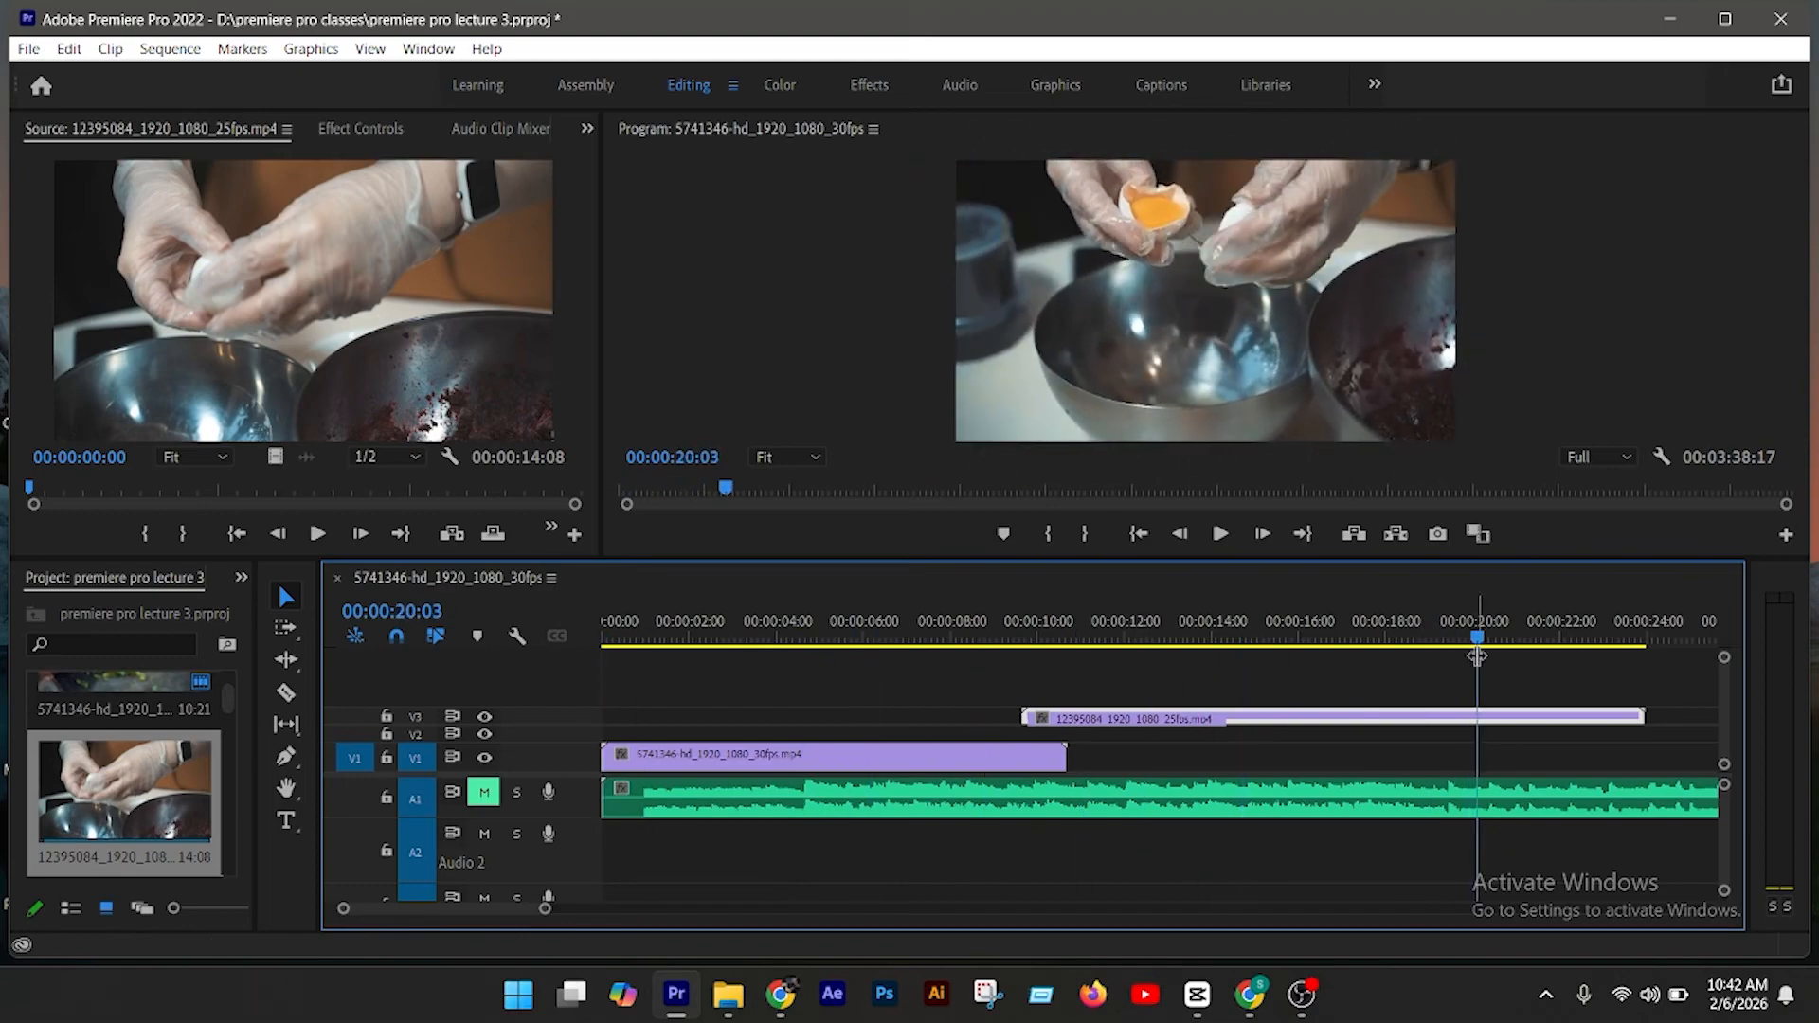
click(782, 767)
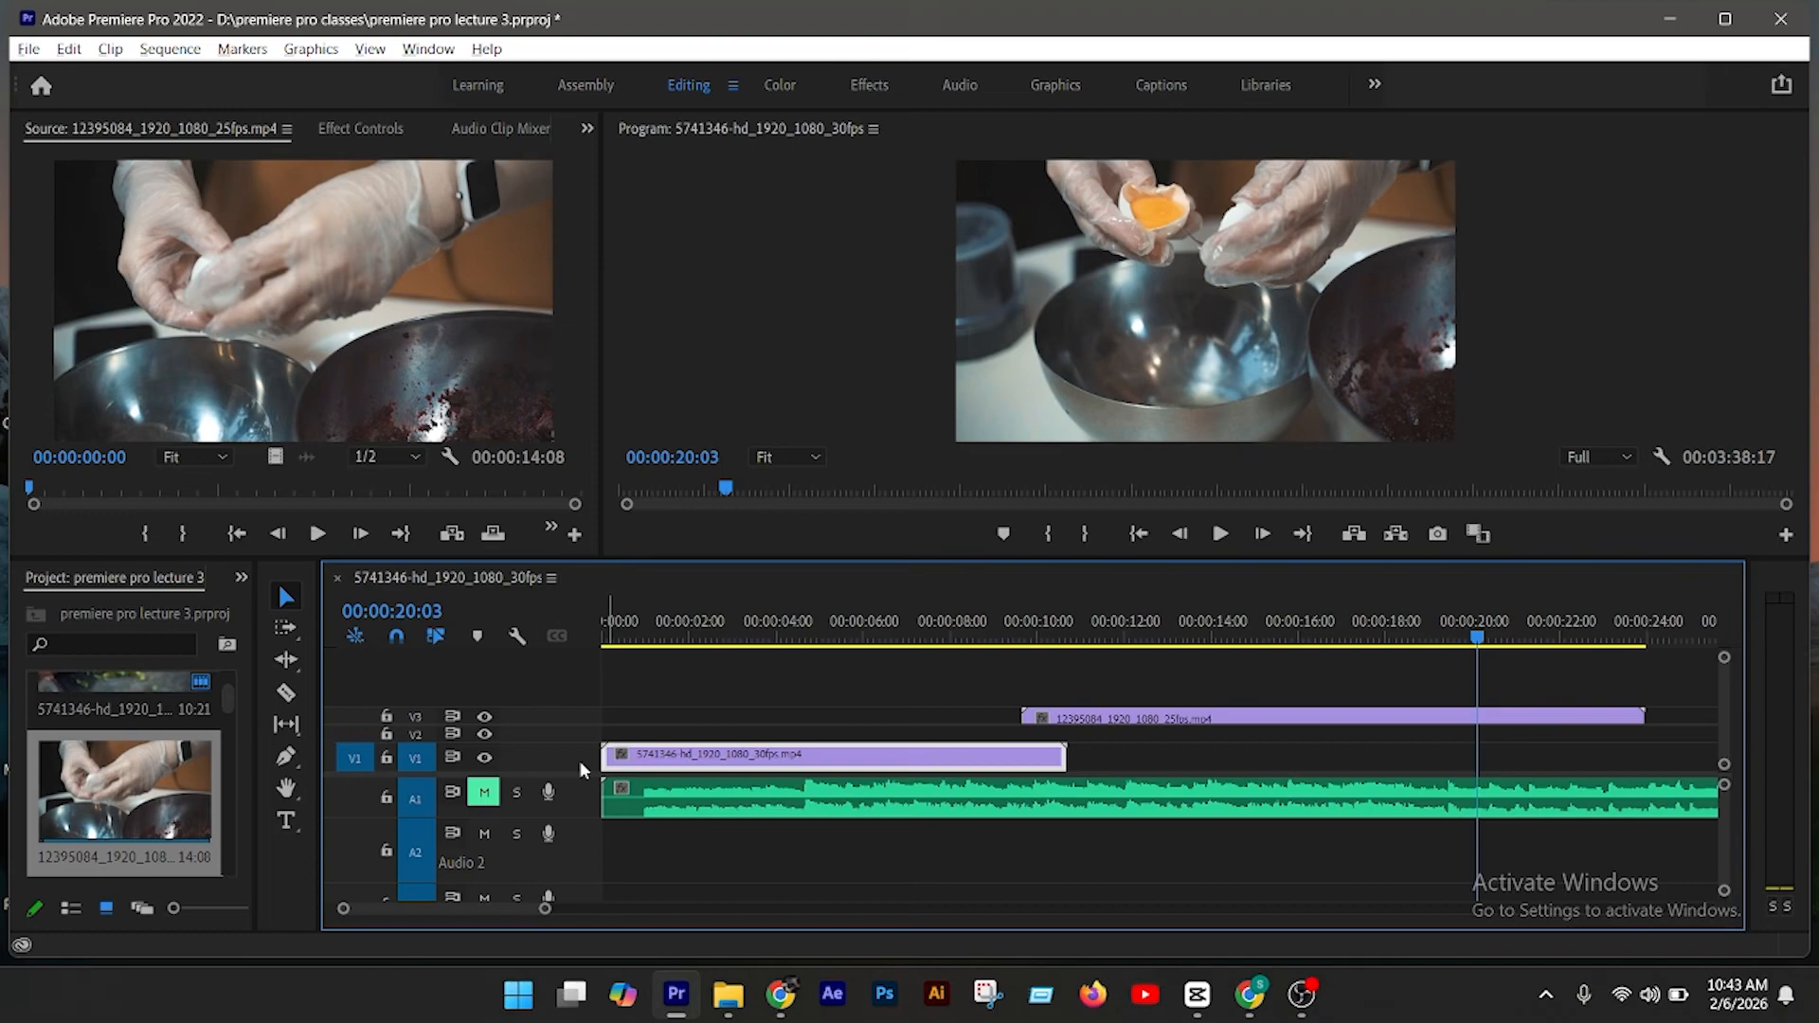
Step: Enlarge the V1 video track to show its thumbnails and the A1 audio track to show its waveform, shrinking each track again
scroll(579, 760, up, 4)
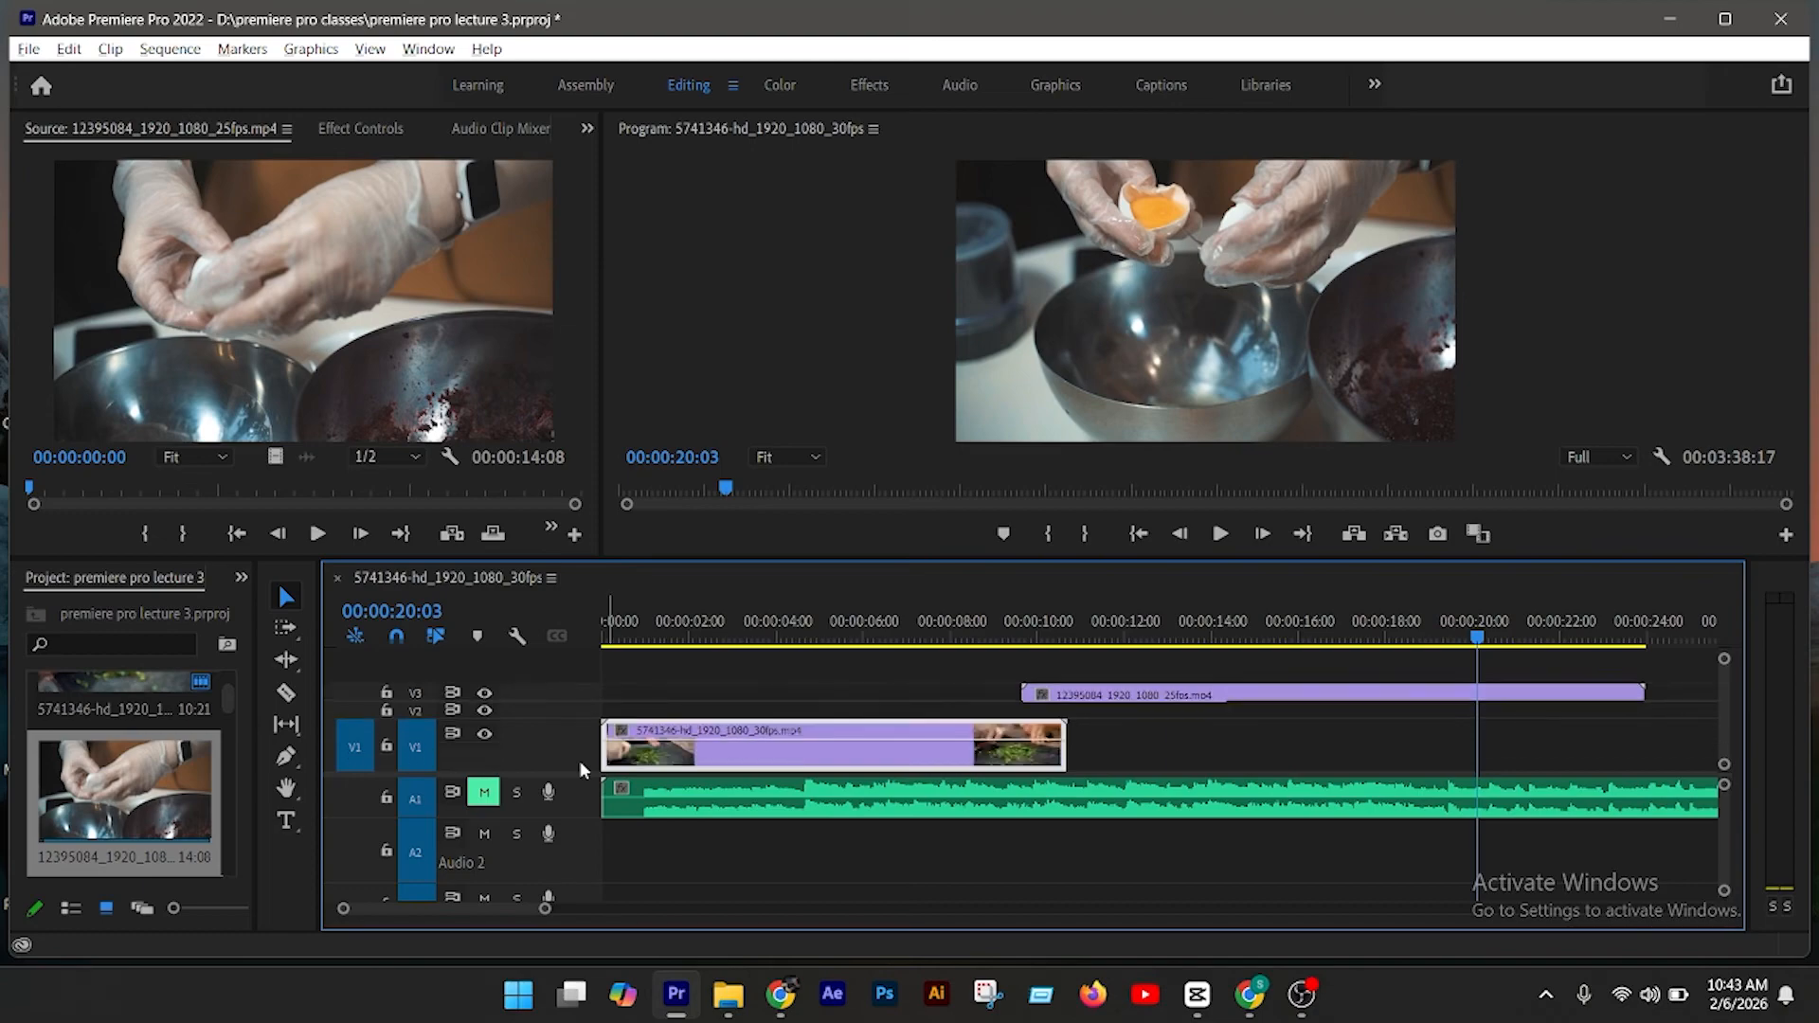
scroll(579, 760, up, 1)
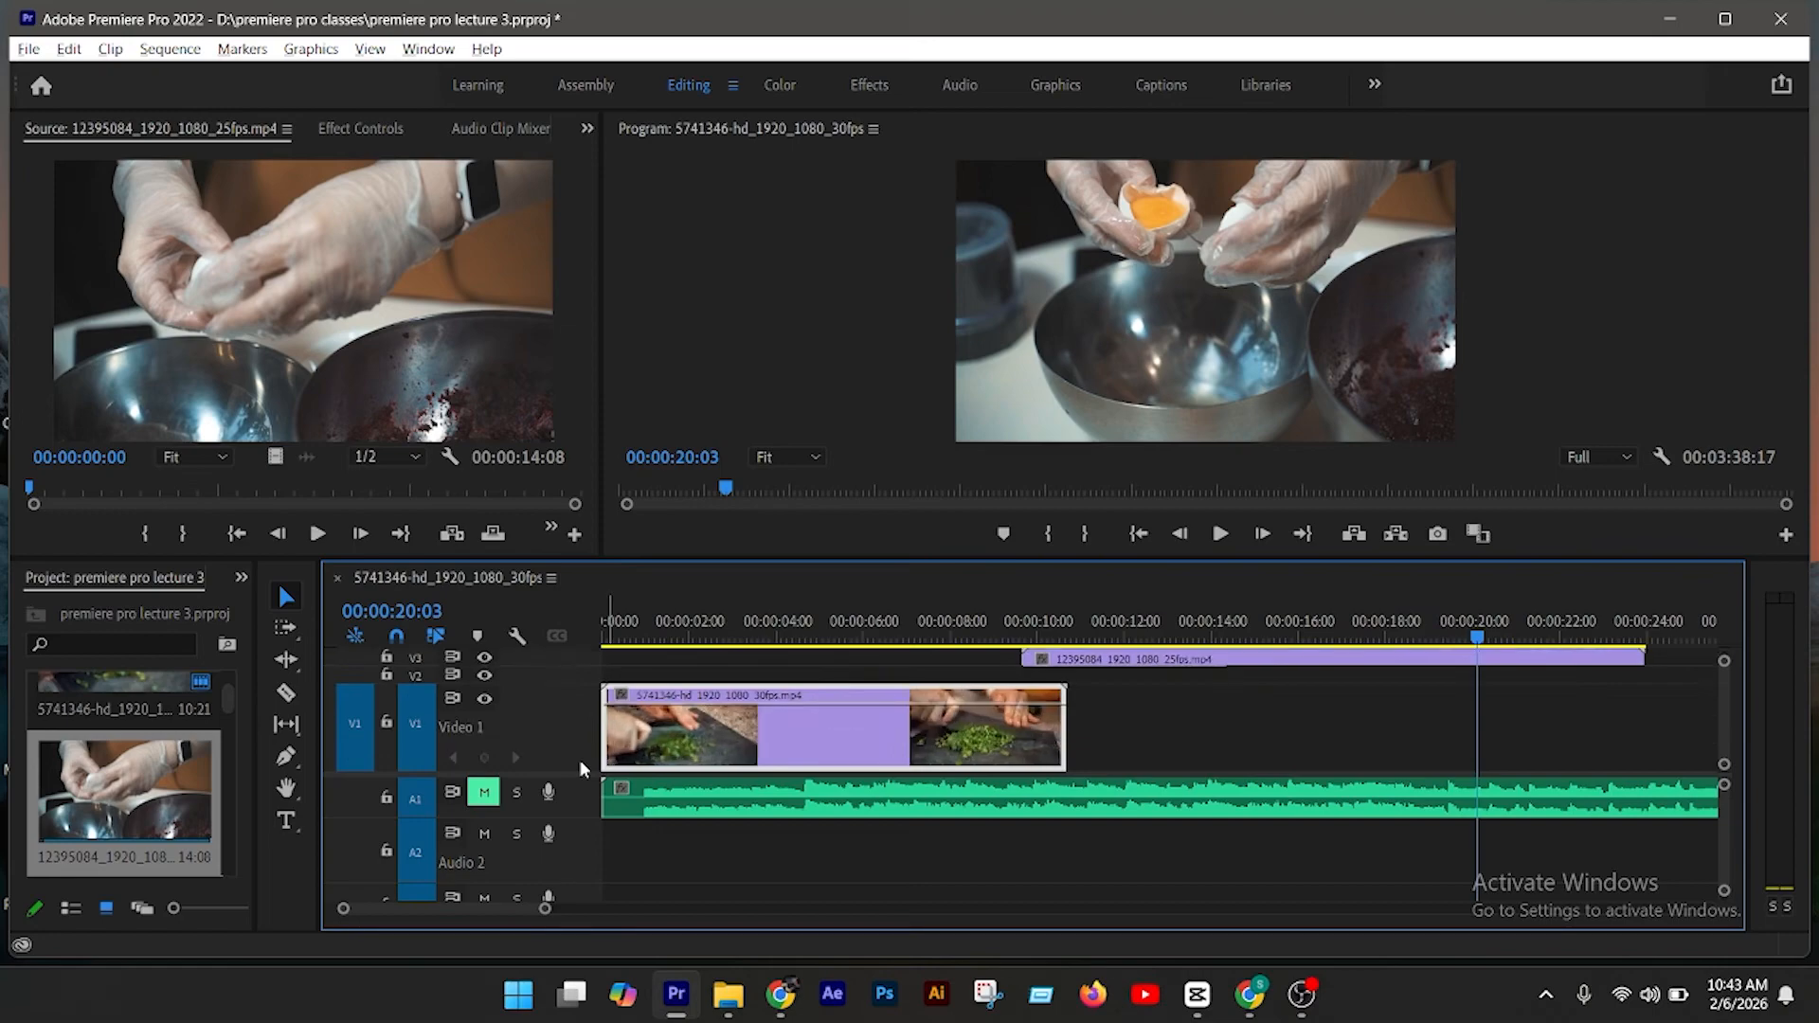
scroll(580, 759, up, 1)
scroll(580, 760, up, 2)
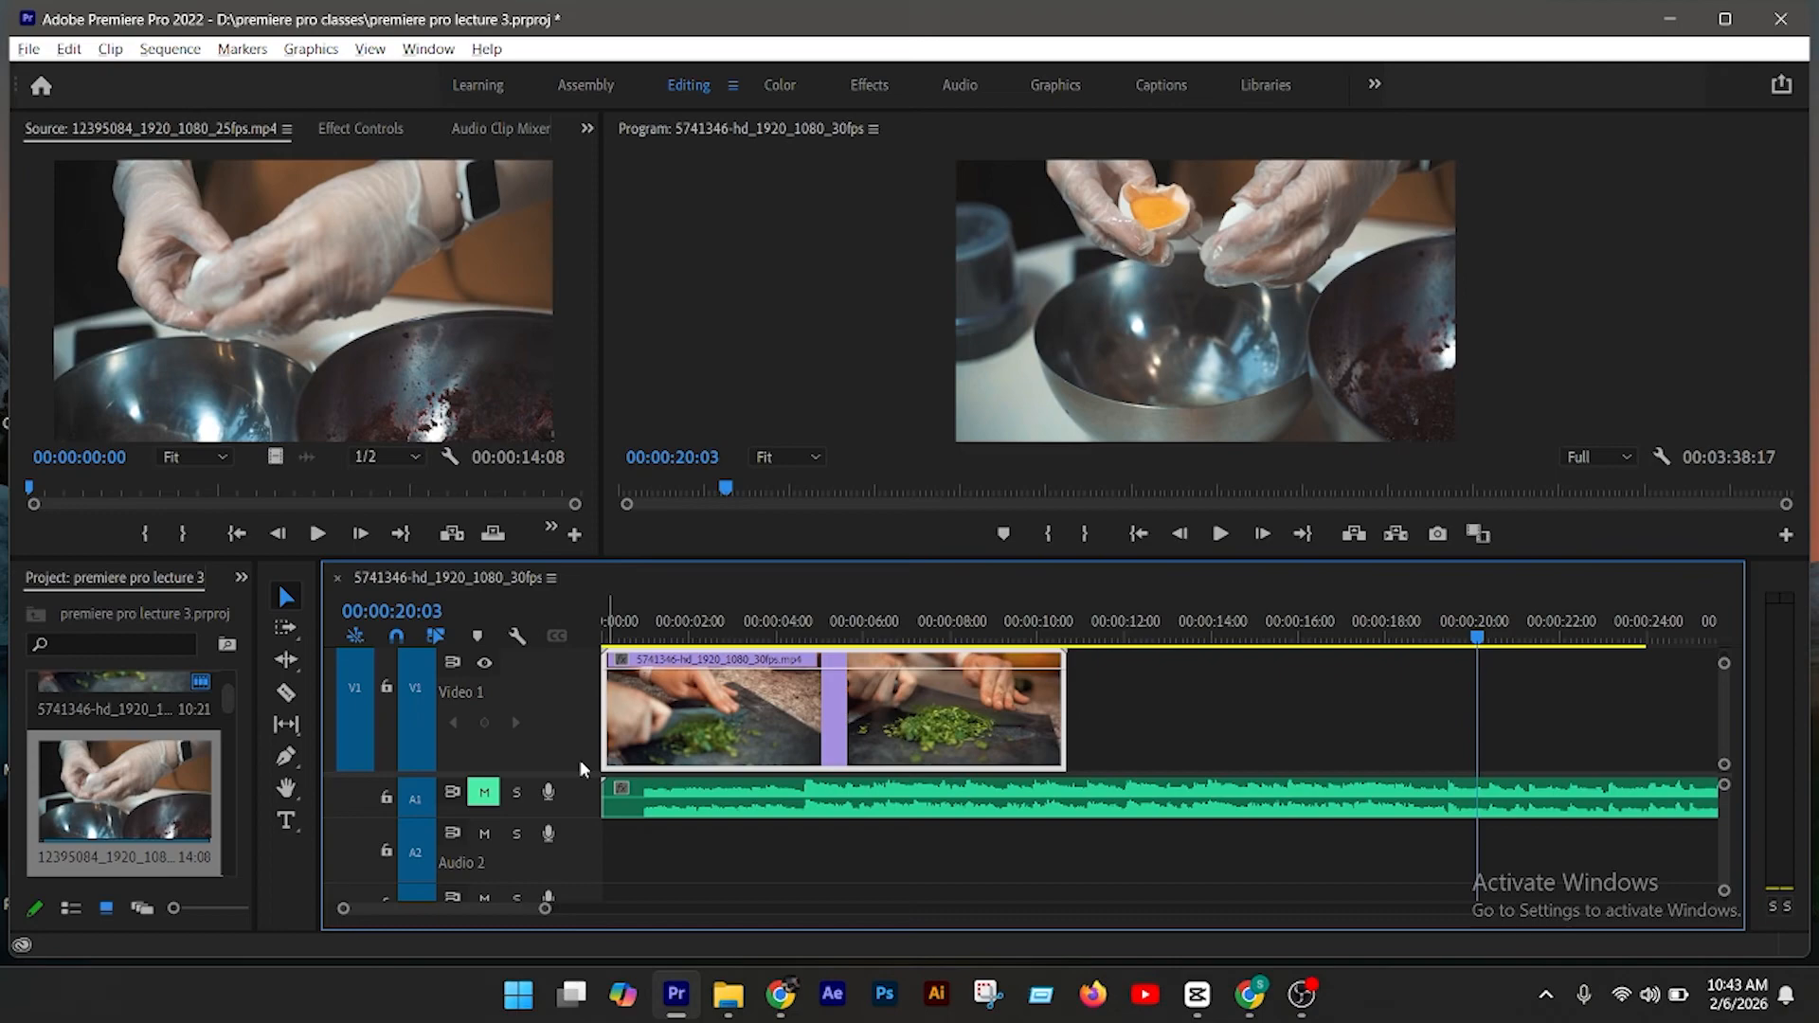
scroll(581, 760, down, 5)
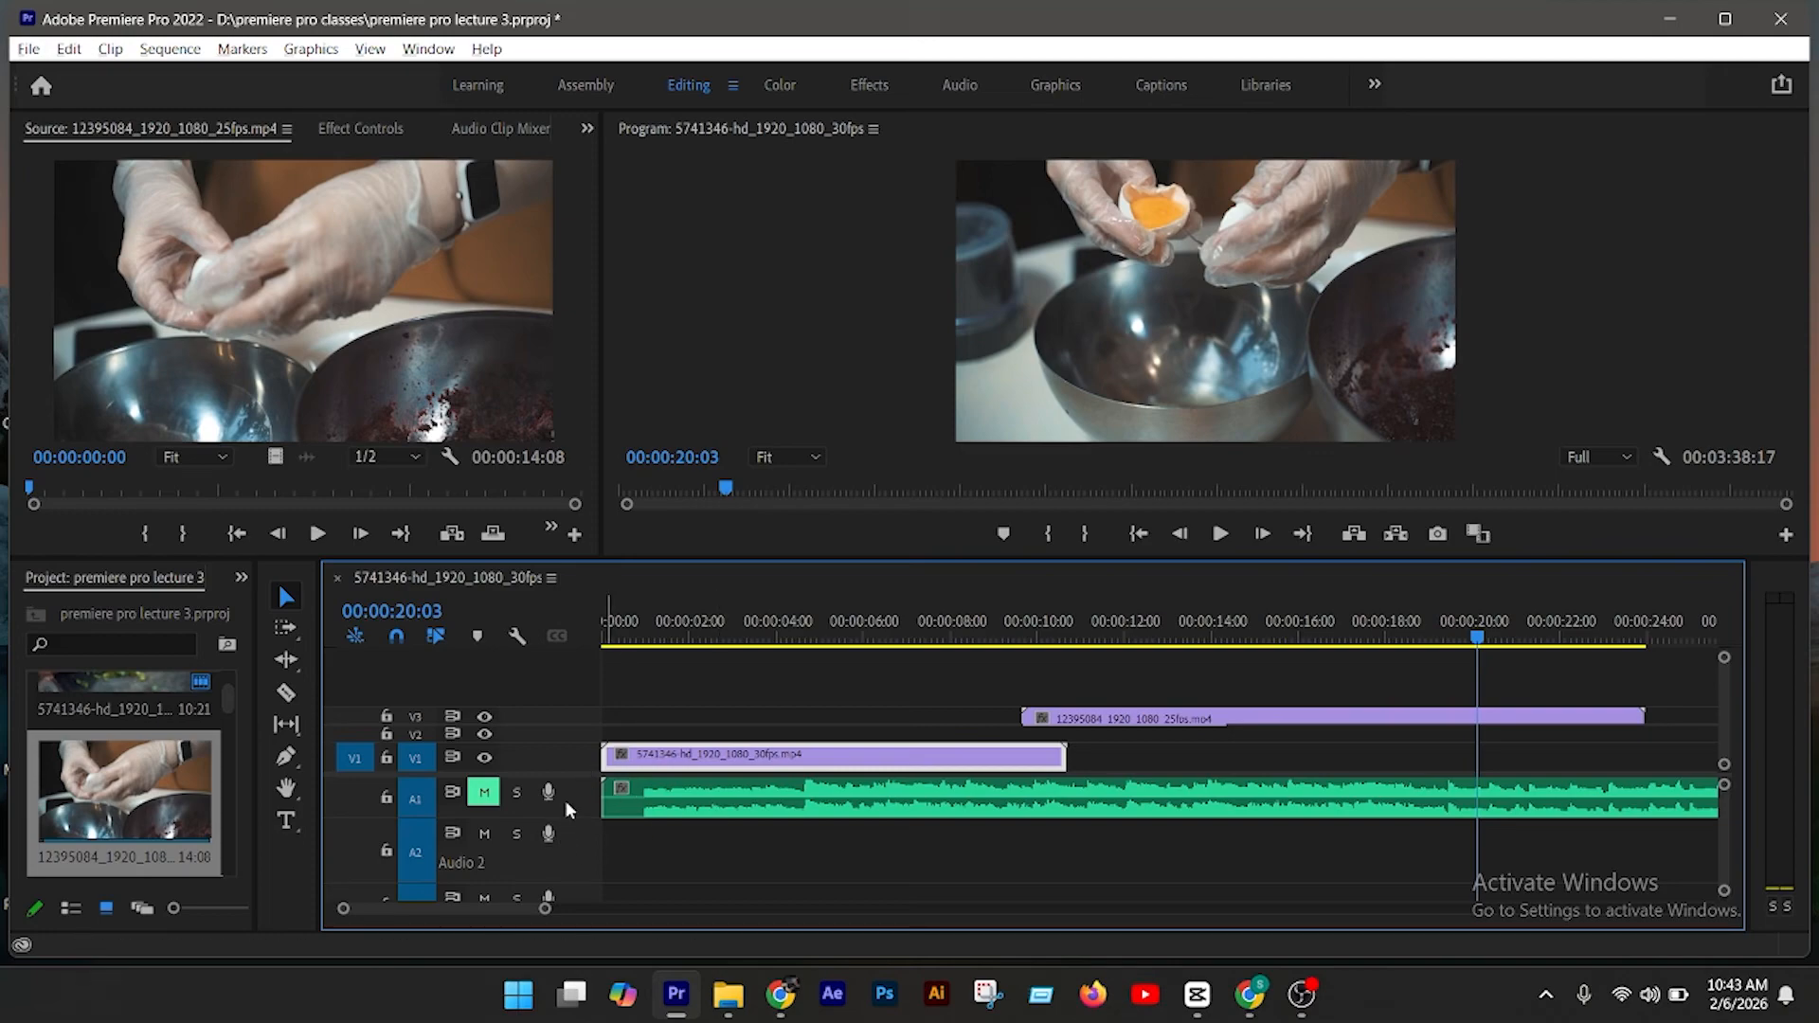
scroll(566, 800, up, 5)
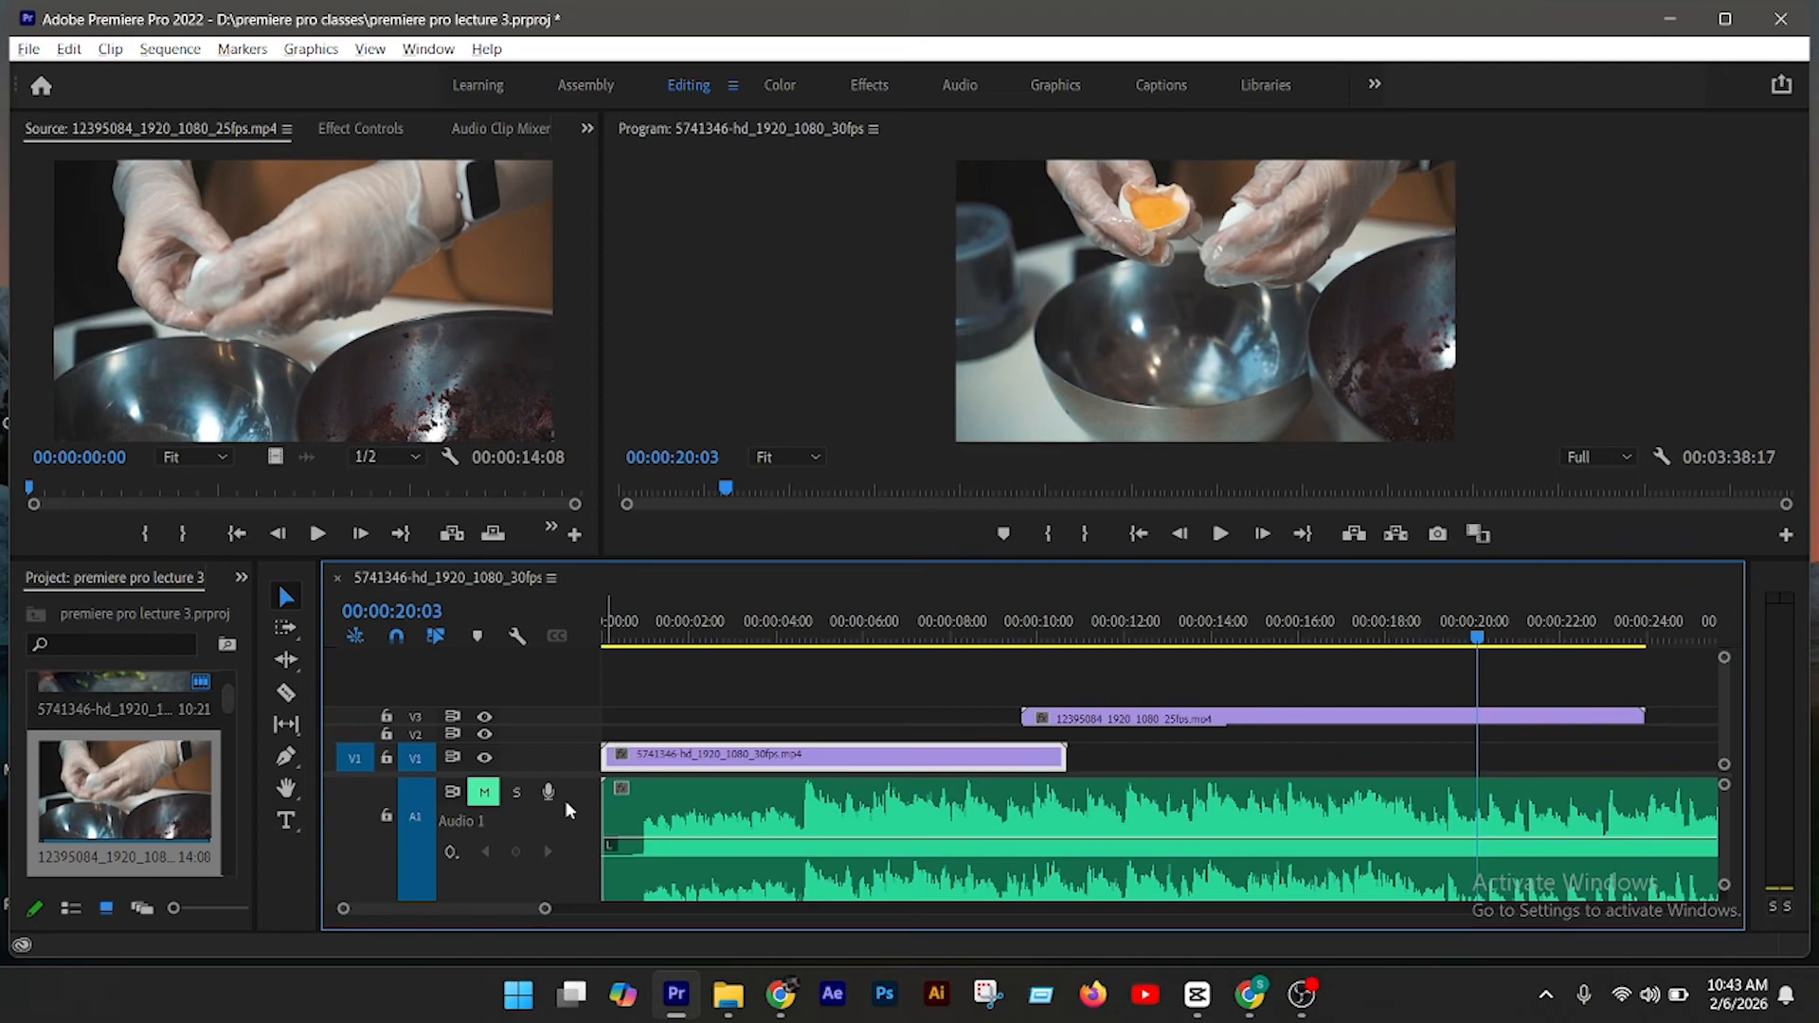
scroll(569, 808, down, 5)
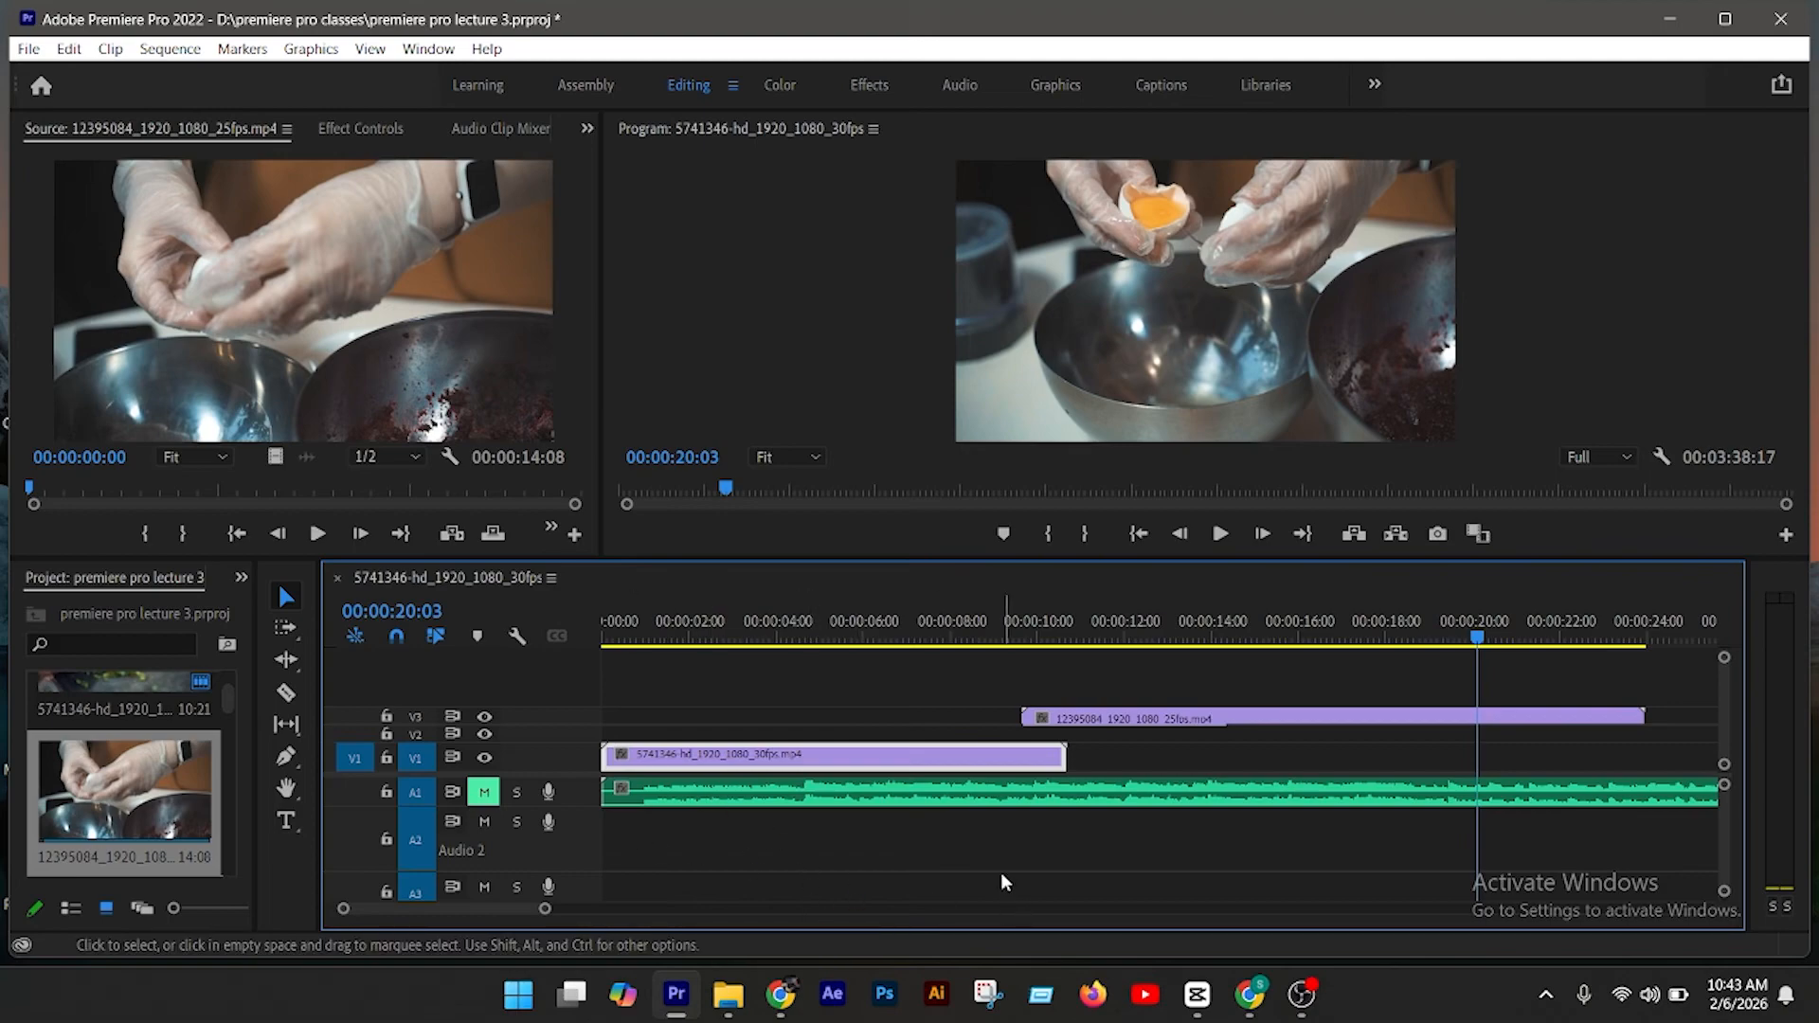
Step: Zoom the timeline out until more than three minutes of the sequence fit in view
key(minus)
key(minus)
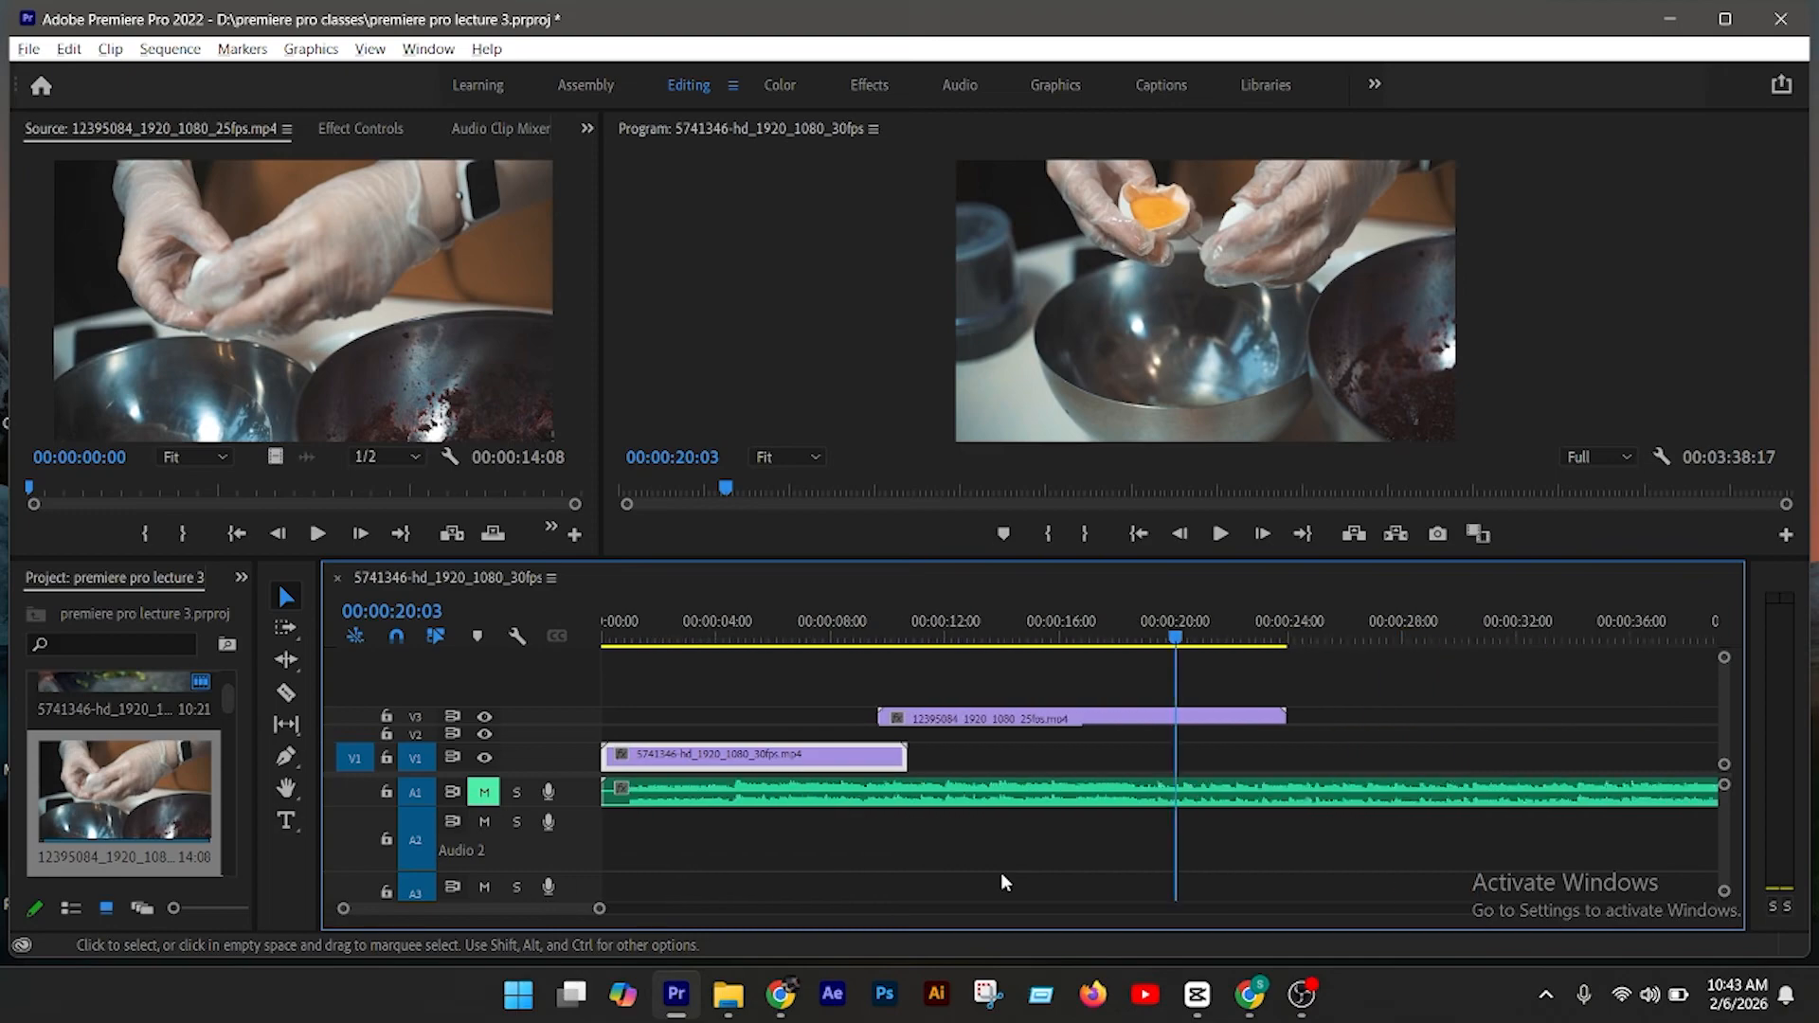
key(minus)
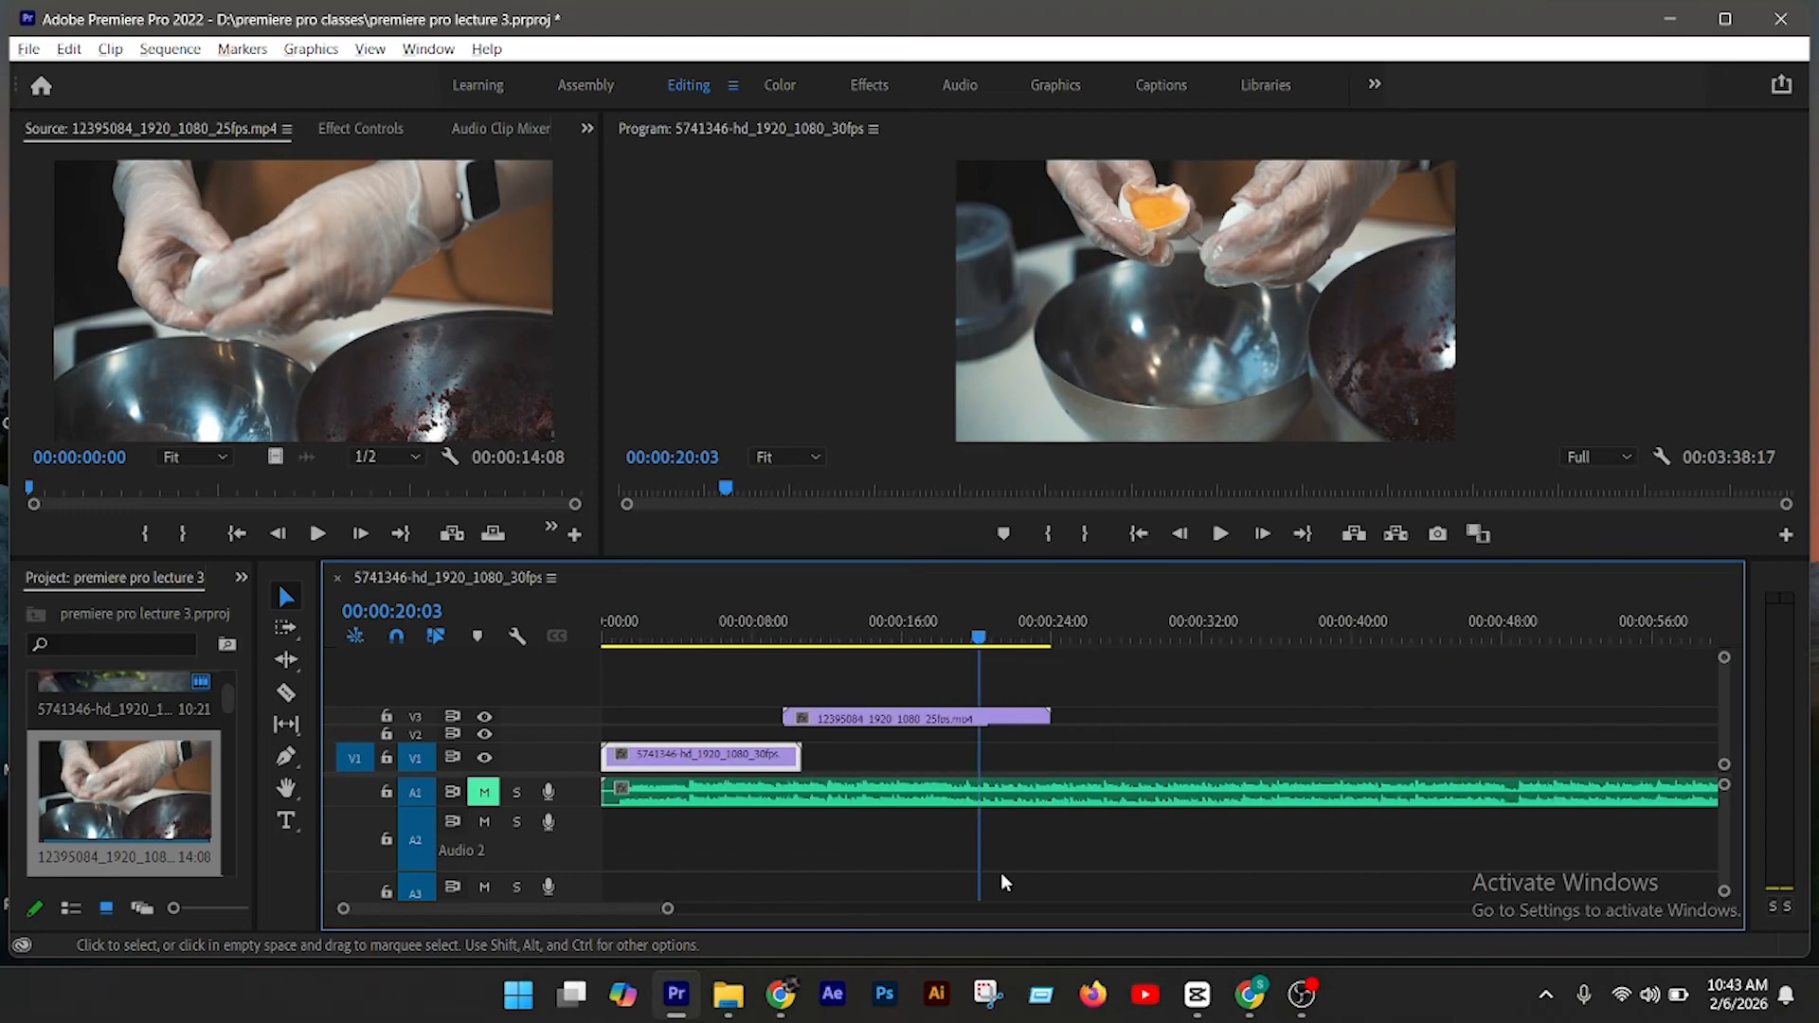
key(minus)
key(minus)
key(minus)
key(minus)
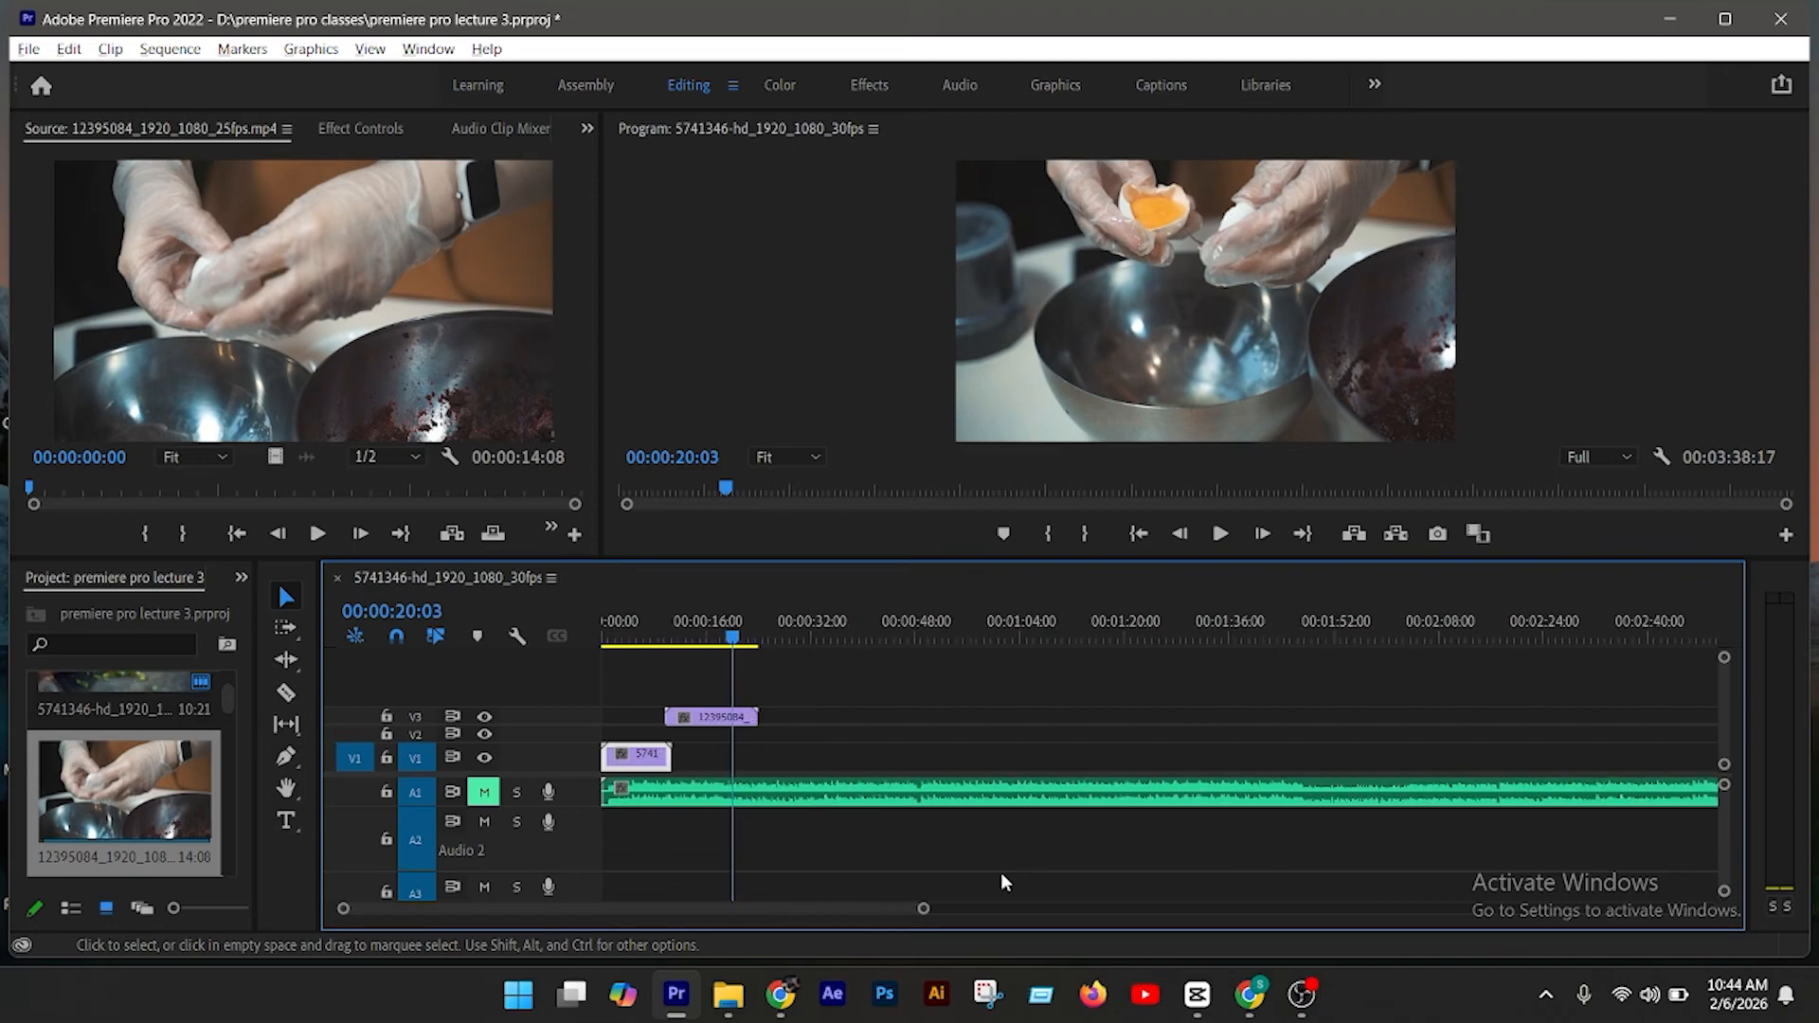
key(minus)
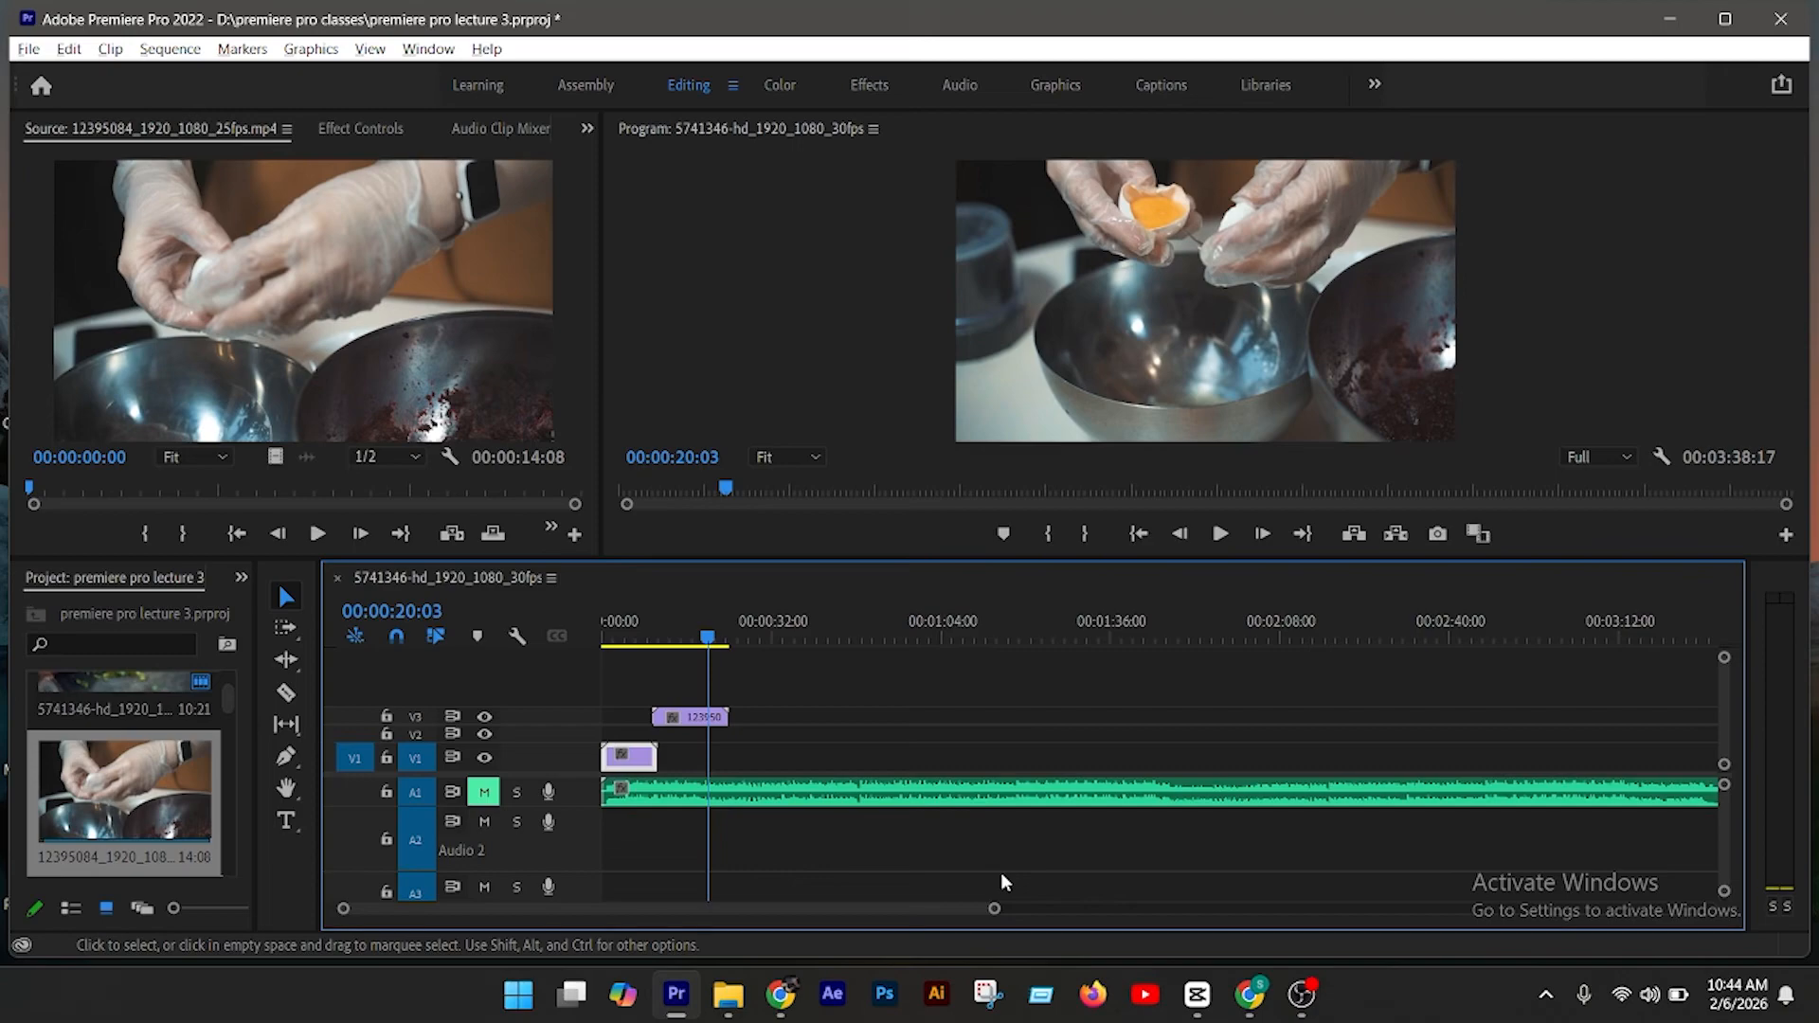
Step: Look along the music clip on A1 and adjust the timeline's visible range to about two minutes from the sequence start
scroll(1000, 872, up, 5)
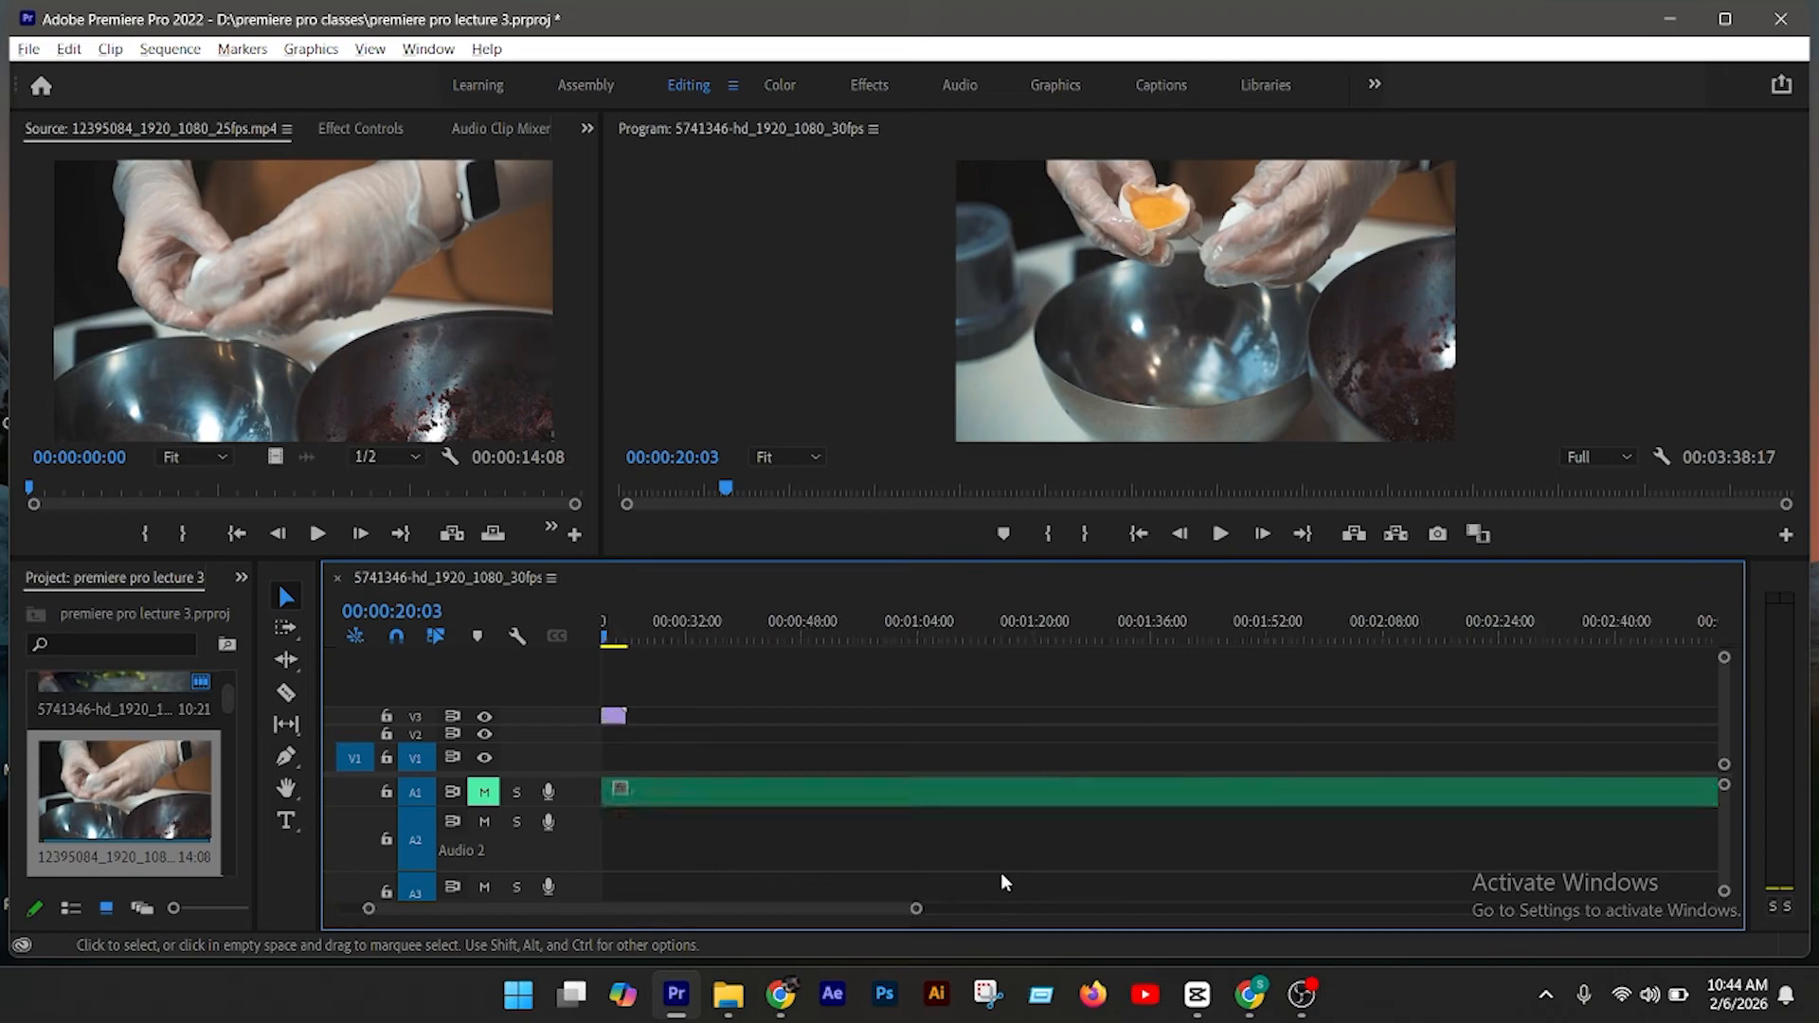
scroll(1000, 872, up, 3)
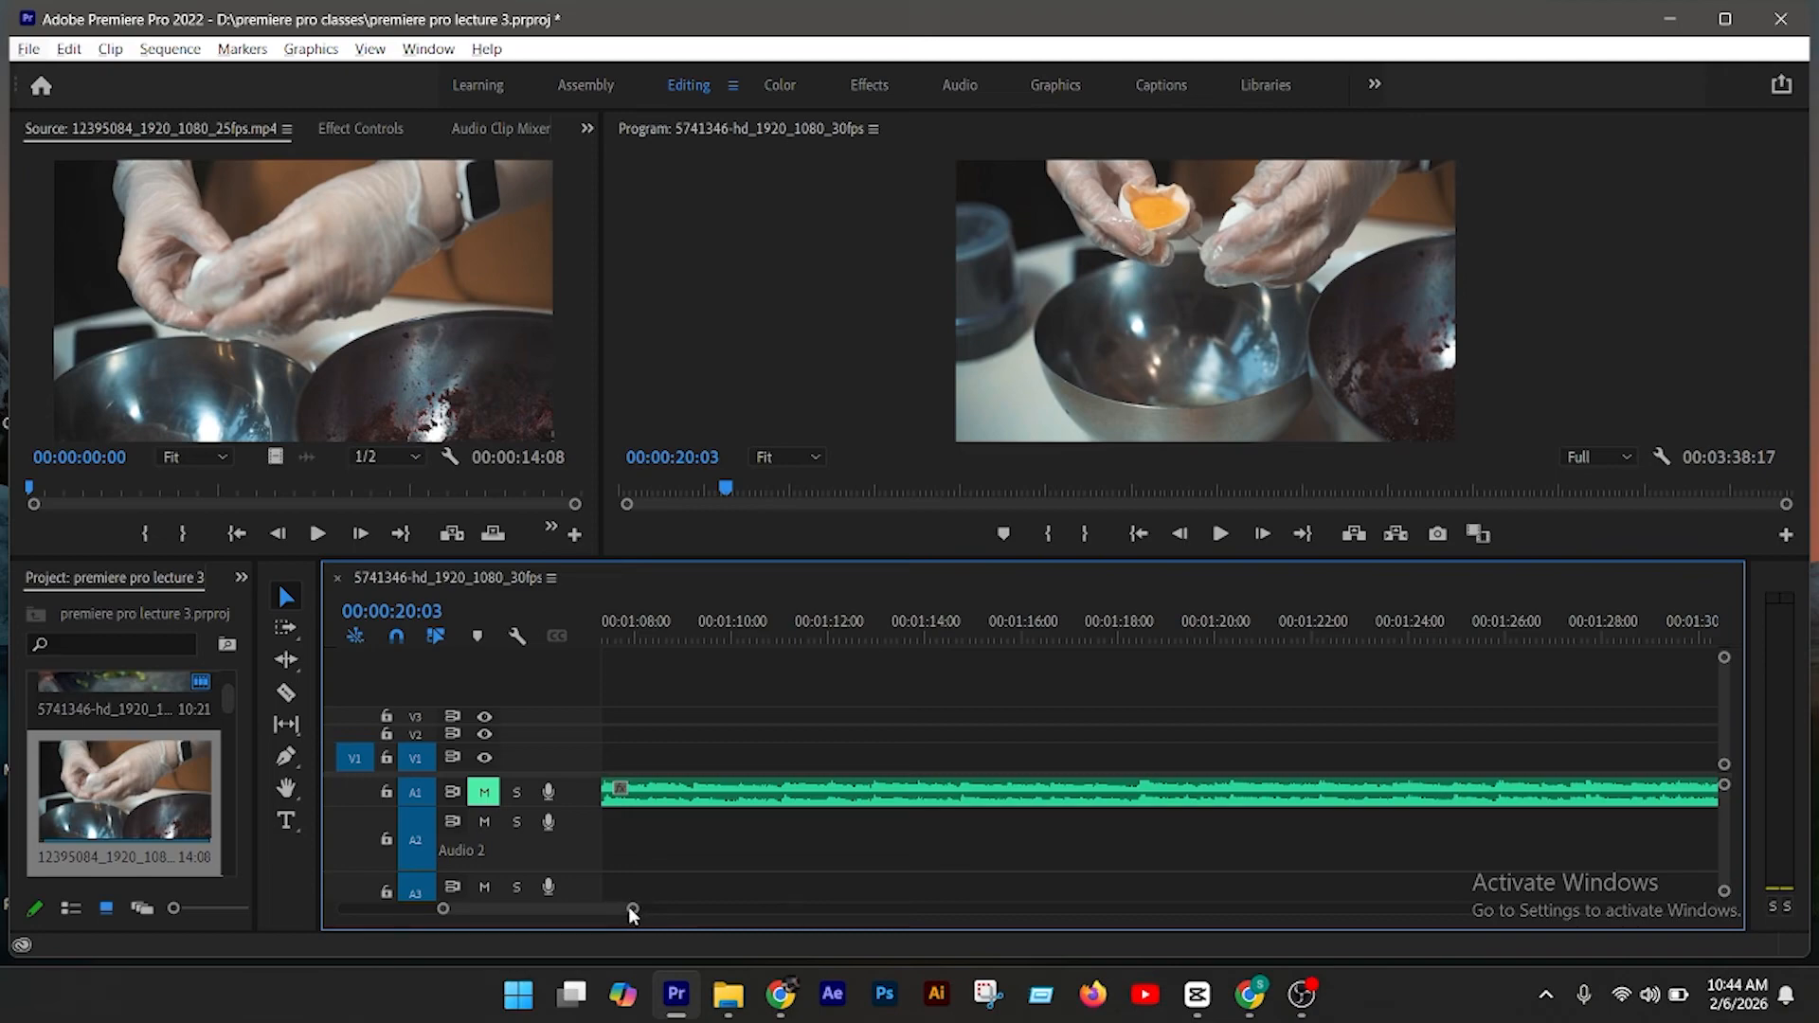
drag(633, 910, 1429, 816)
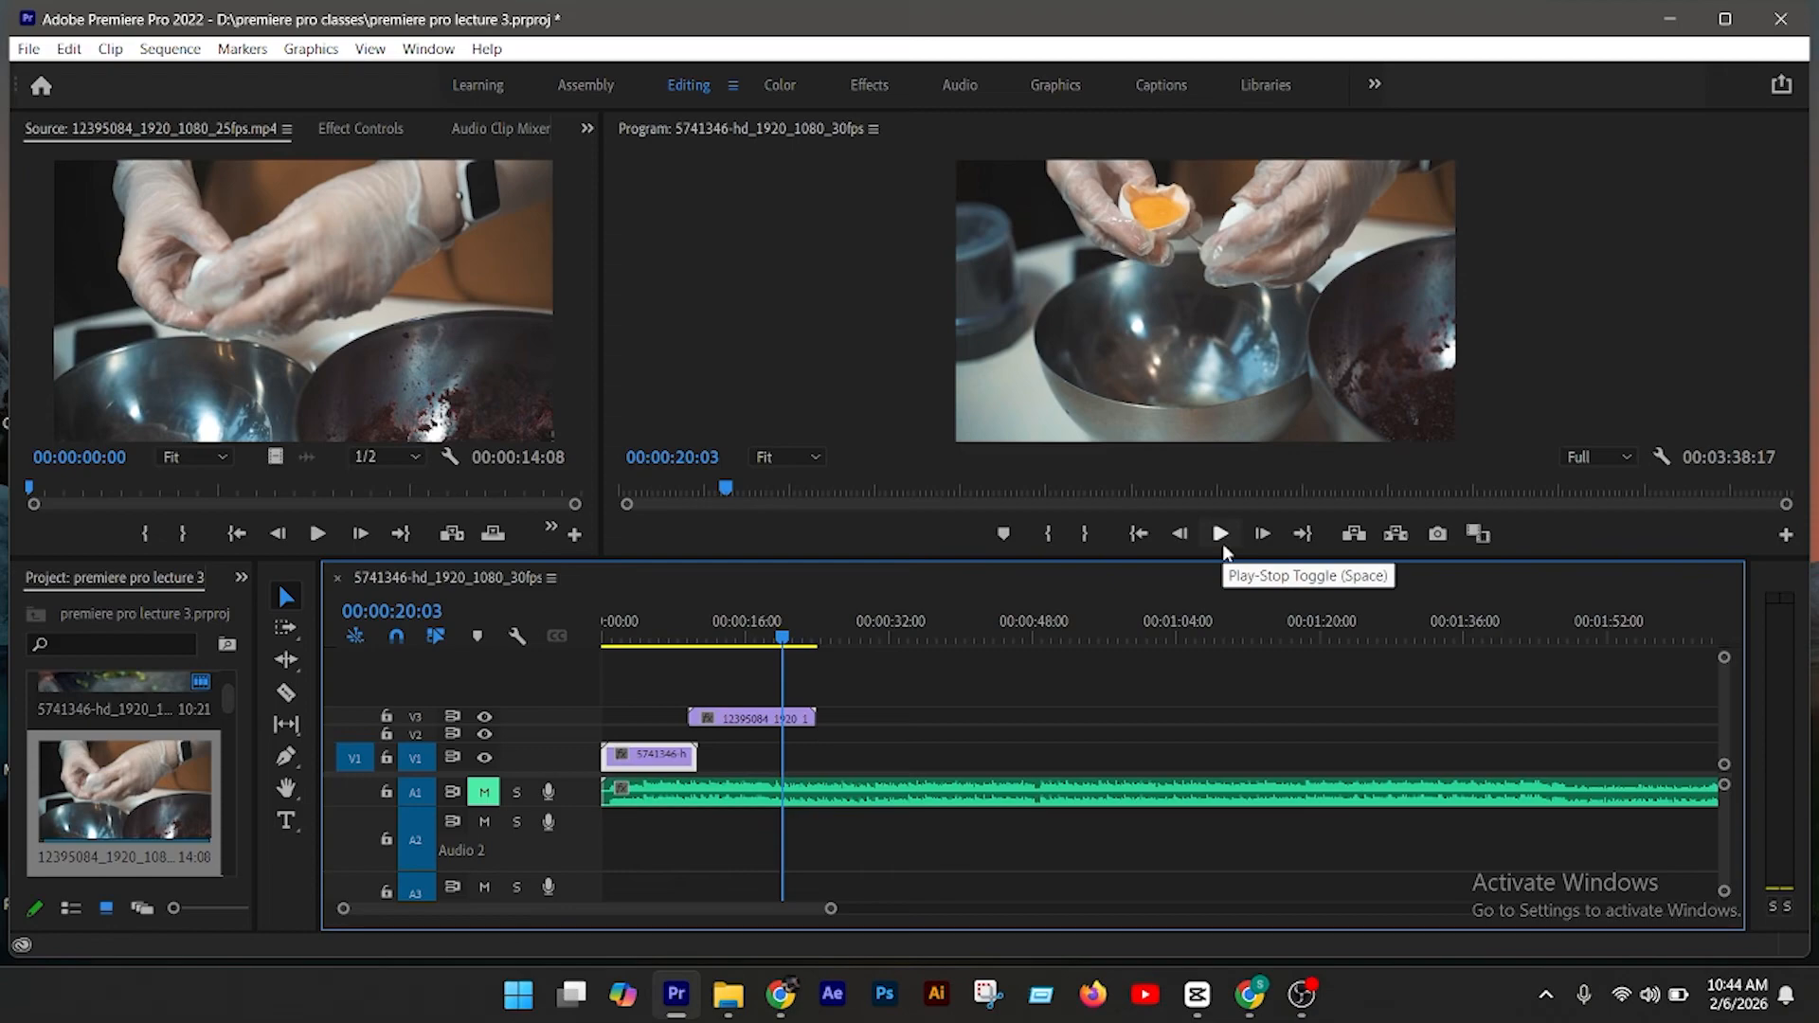
Step: Save the project and play the sequence from 00:00:20:03, stopping at 00:00:24:07
key(ctrl+s)
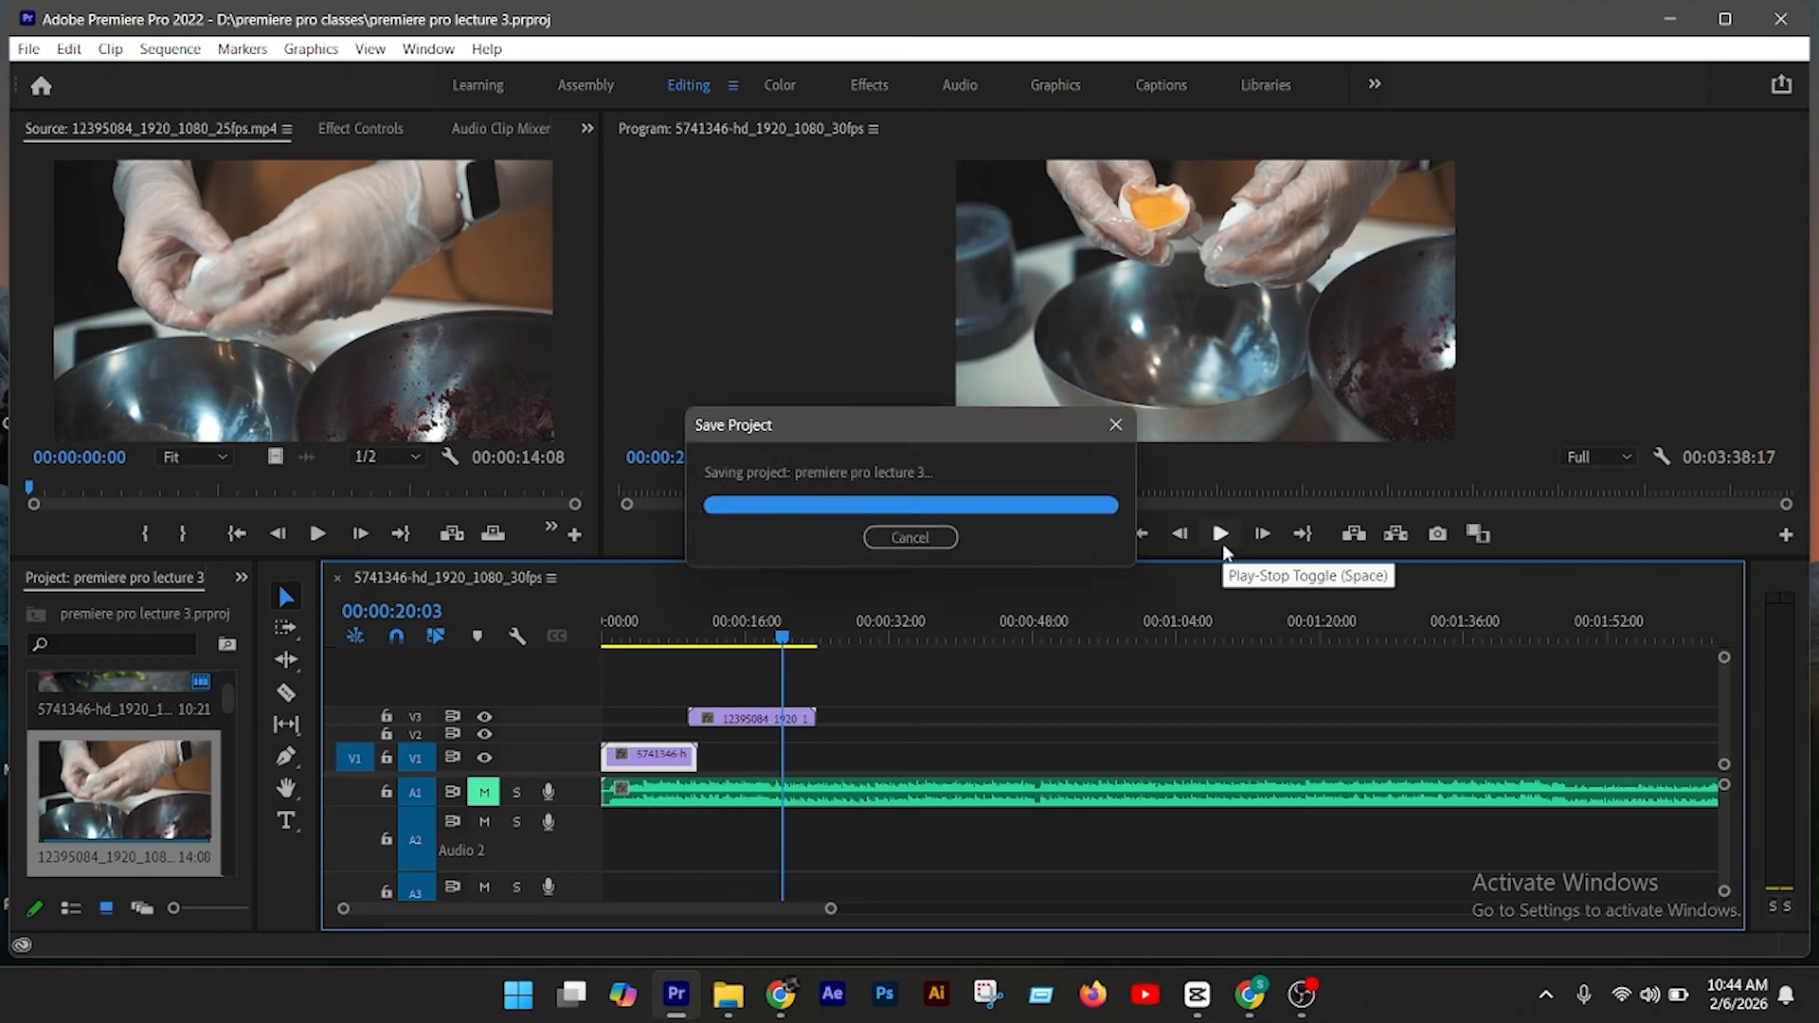
click(1222, 544)
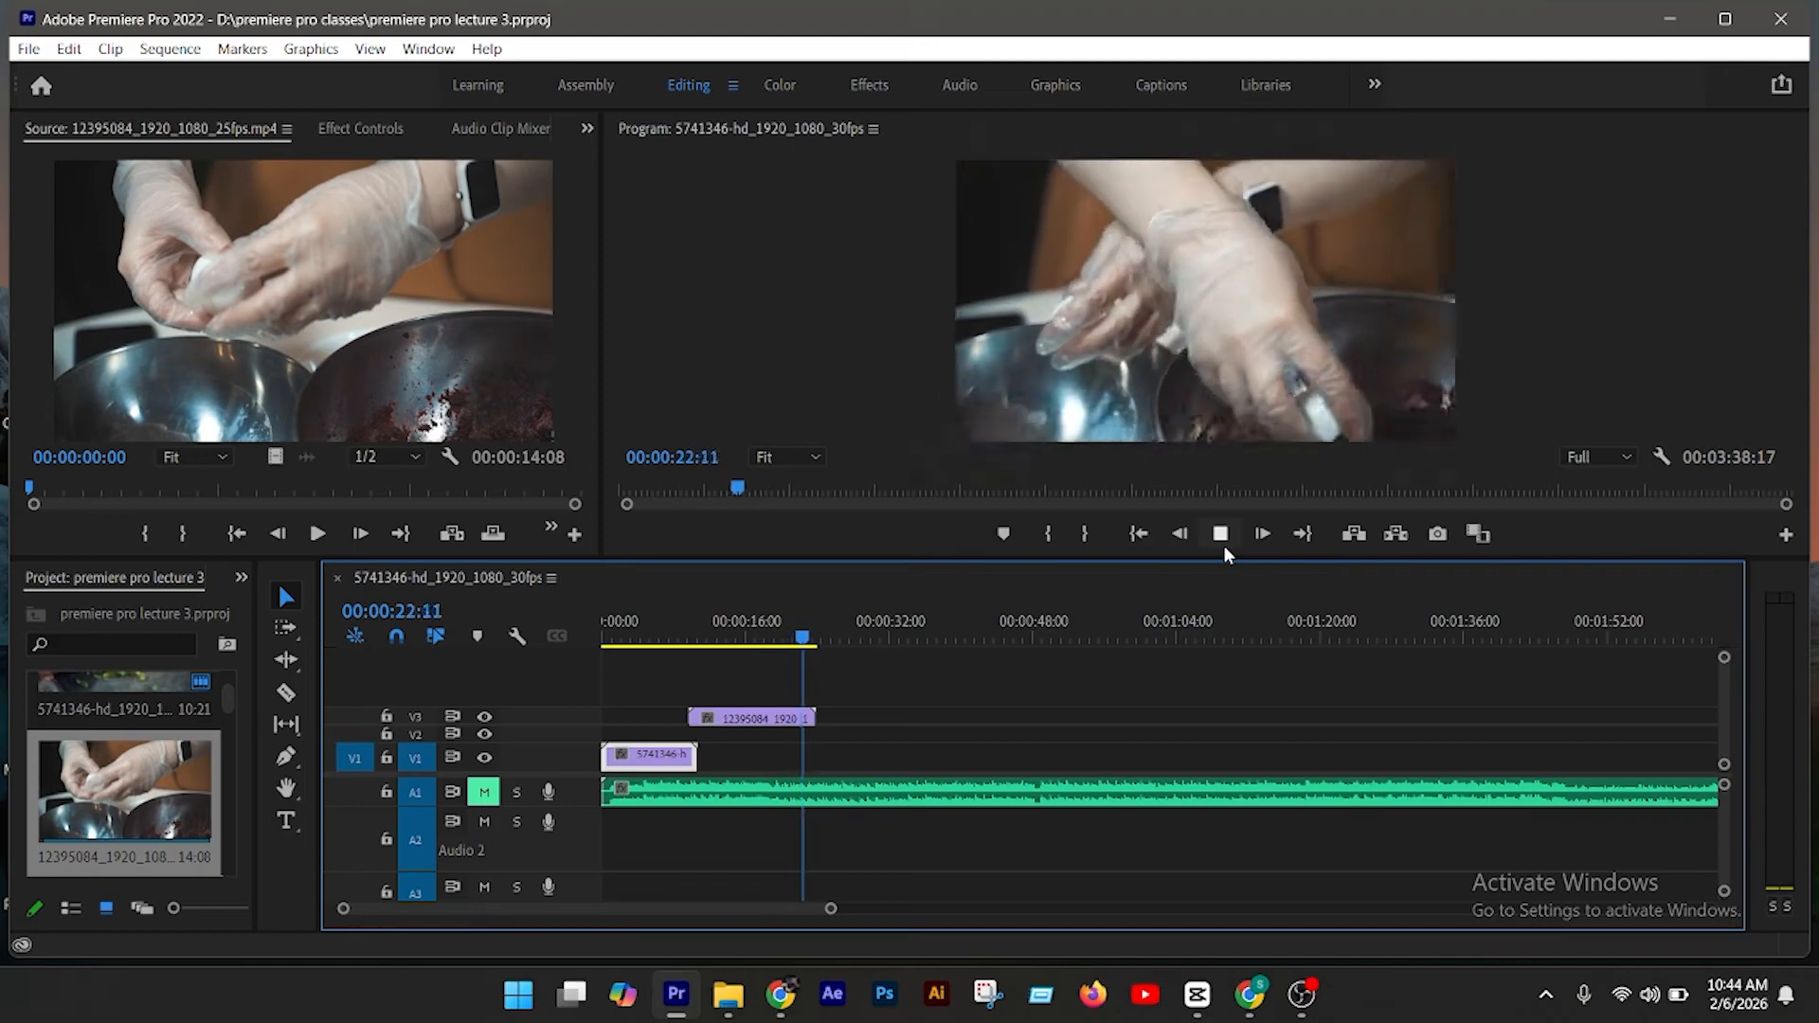
click(1224, 544)
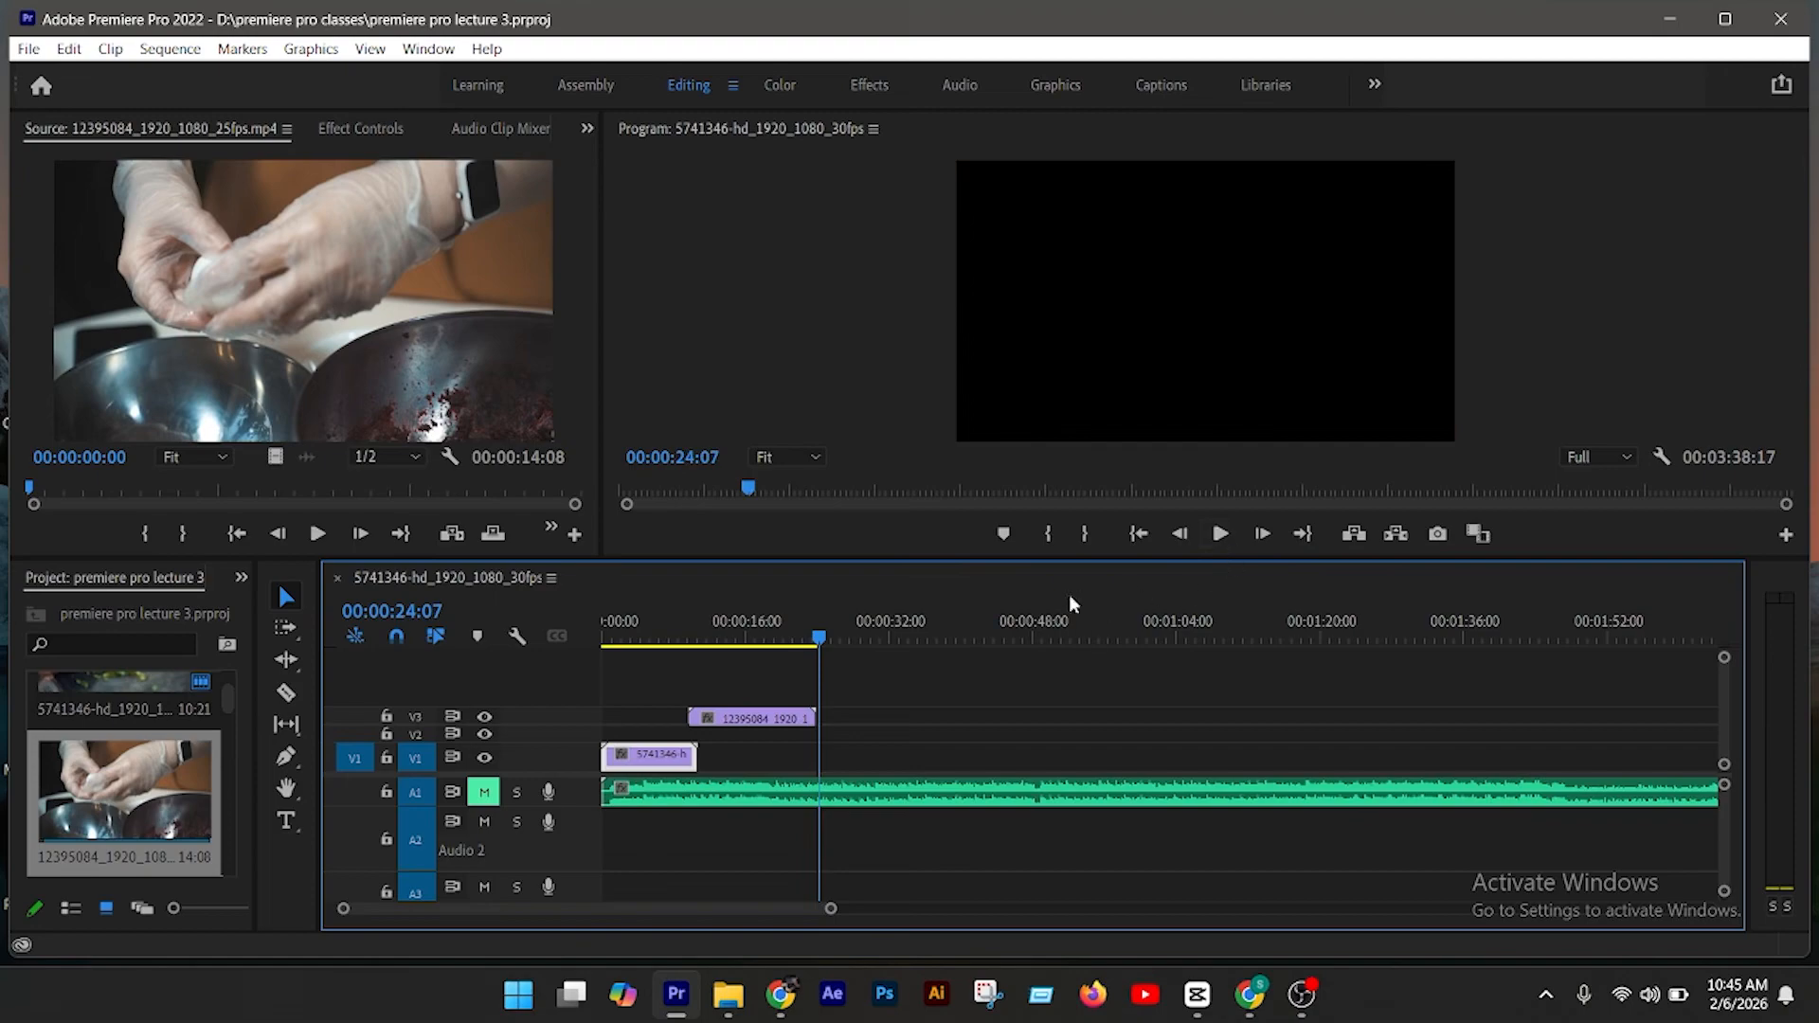
Step: Move the playhead back to 00:00:13:25 over the V3 clip and advance it frame by frame to 00:00:14:11
drag(815, 641, 723, 657)
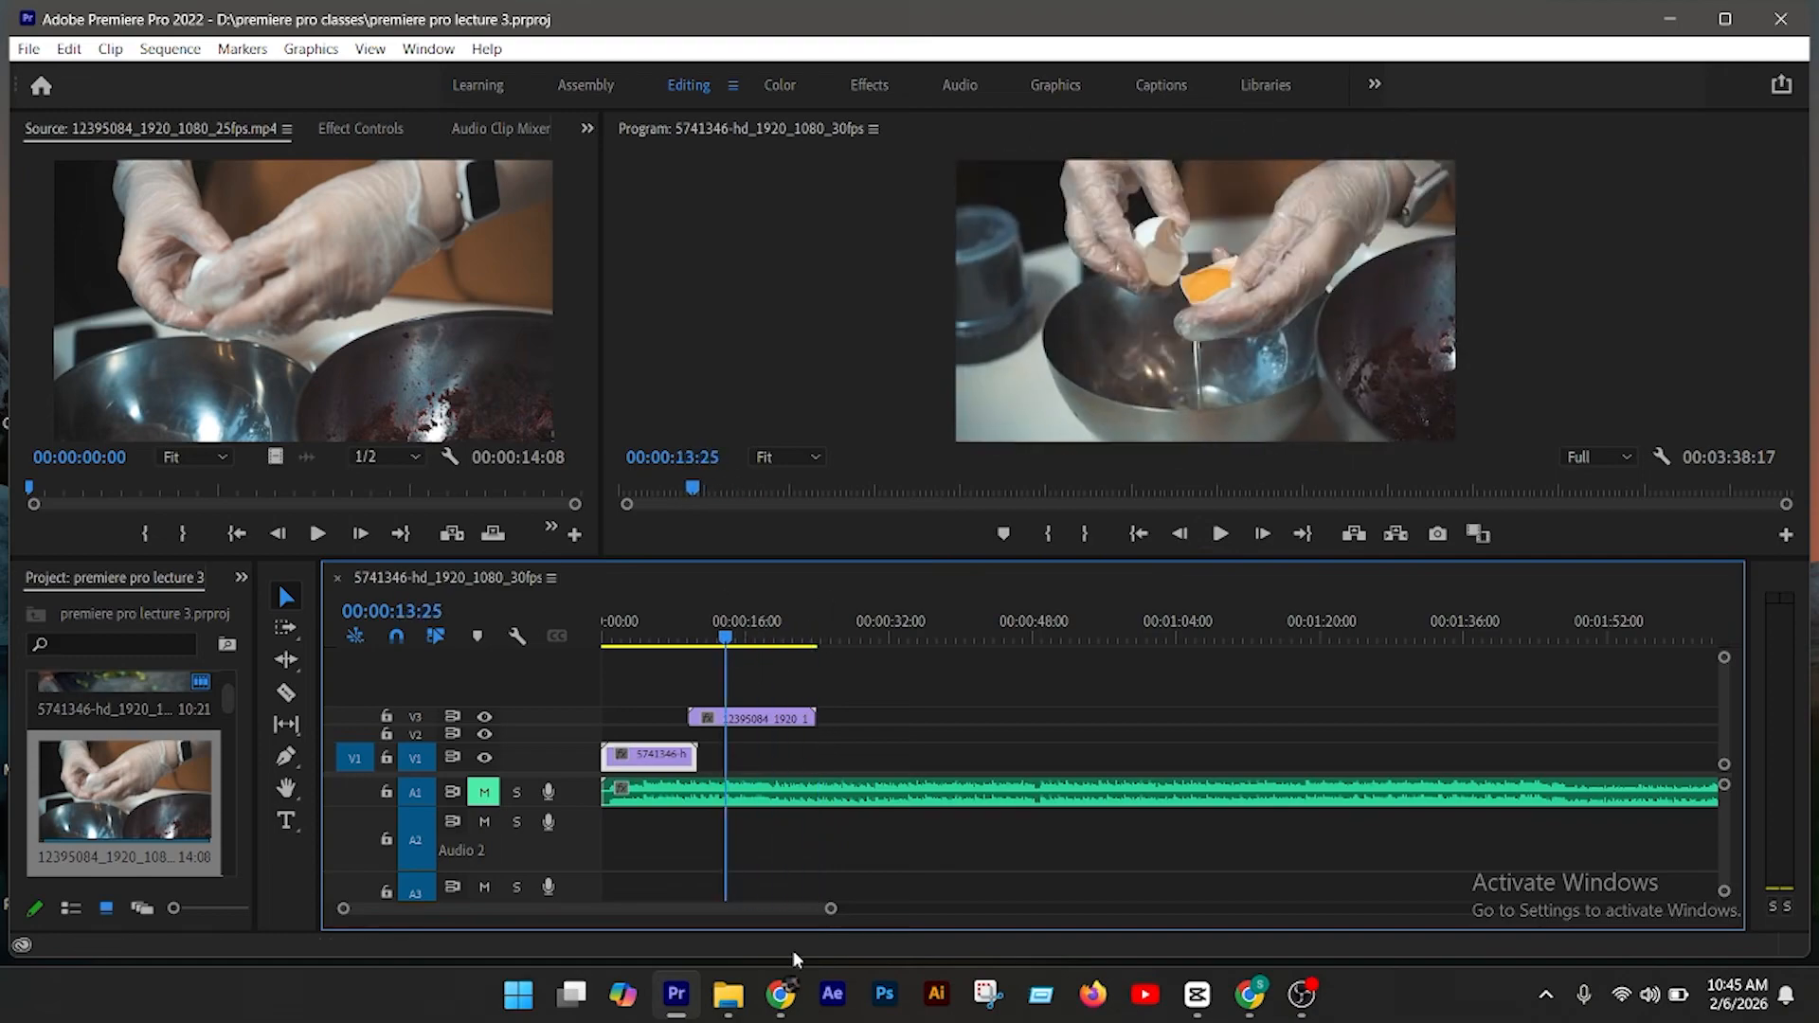
drag(830, 912, 704, 912)
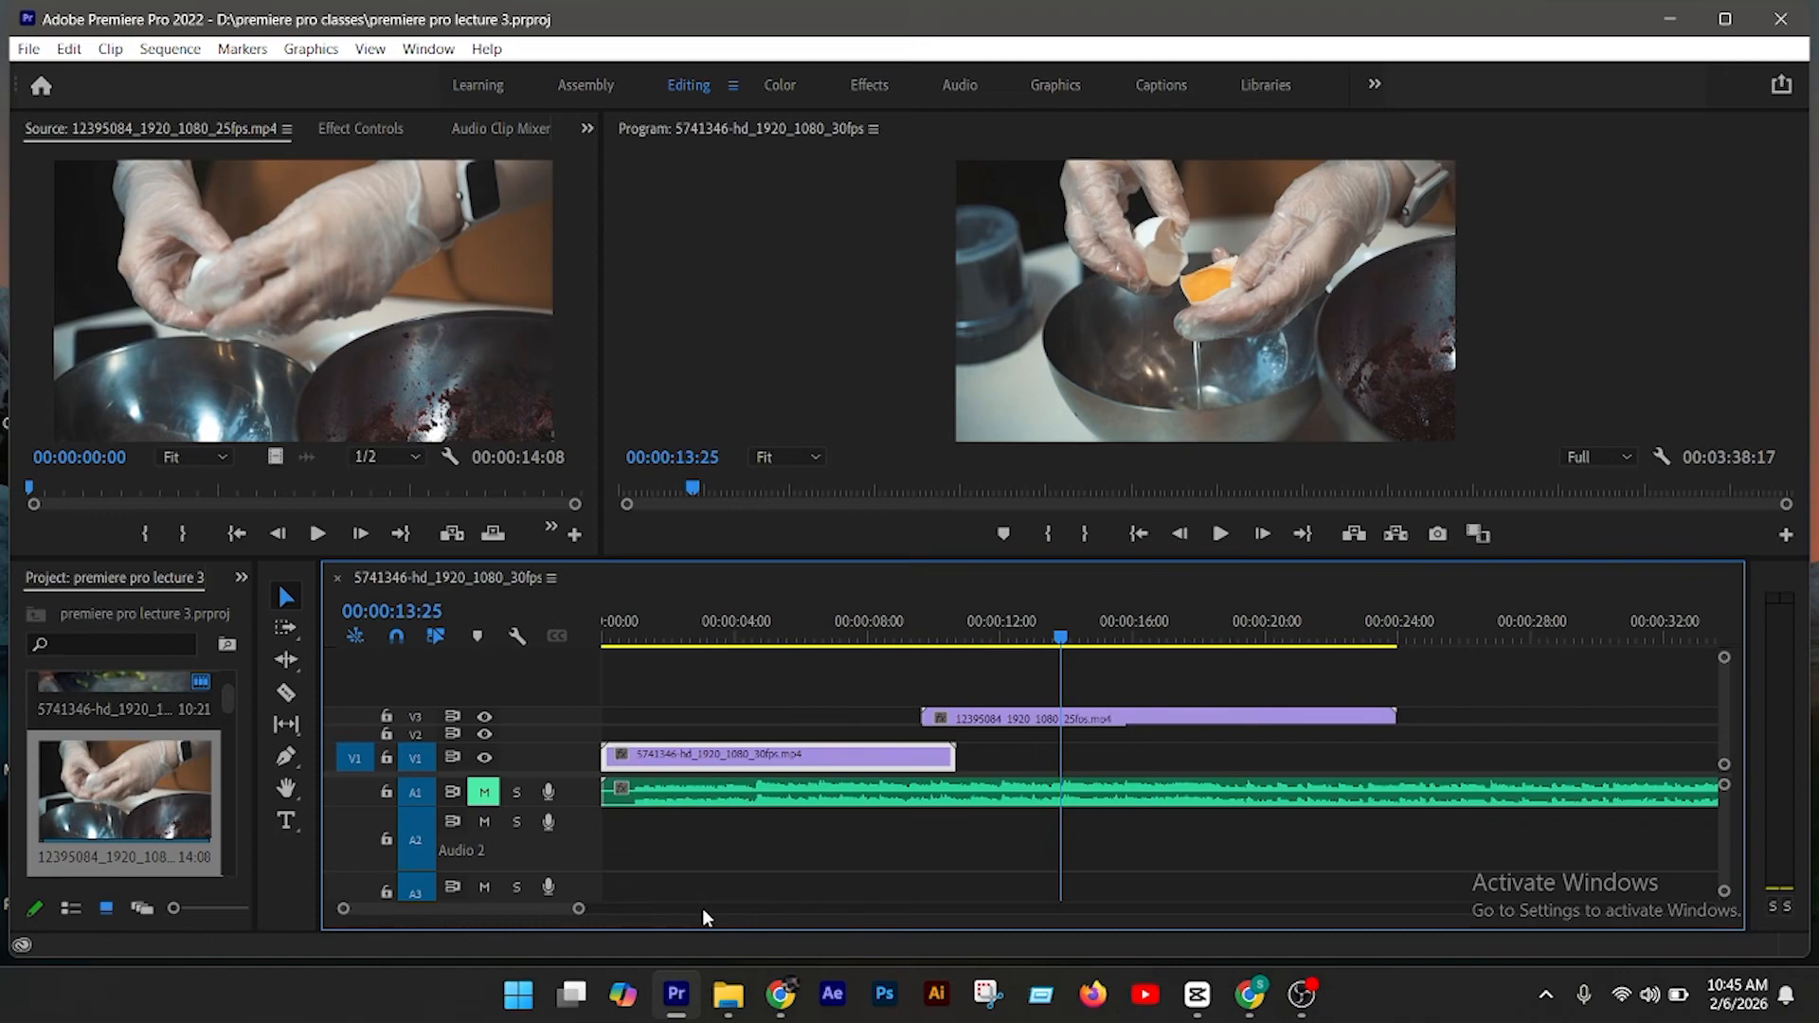
key(Right)
key(Right)
key(Right)
key(Right)
key(Right)
key(Right)
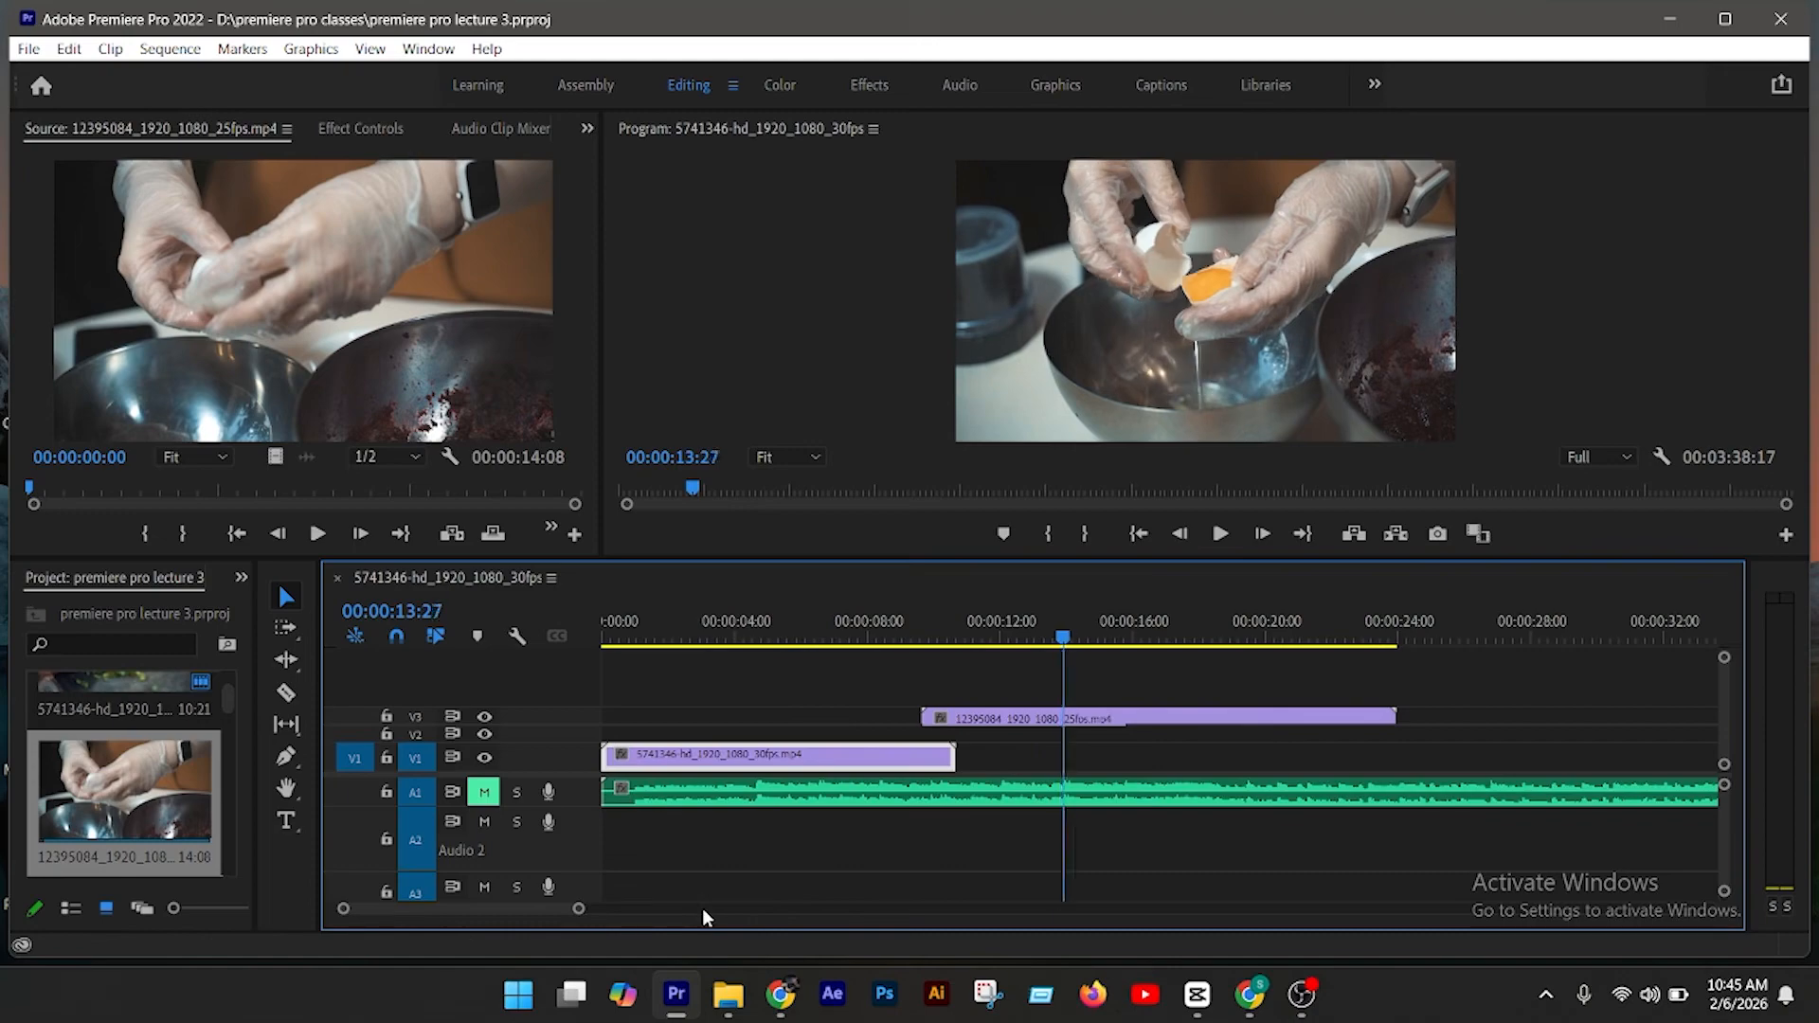
key(Right)
key(Right)
key(Right)
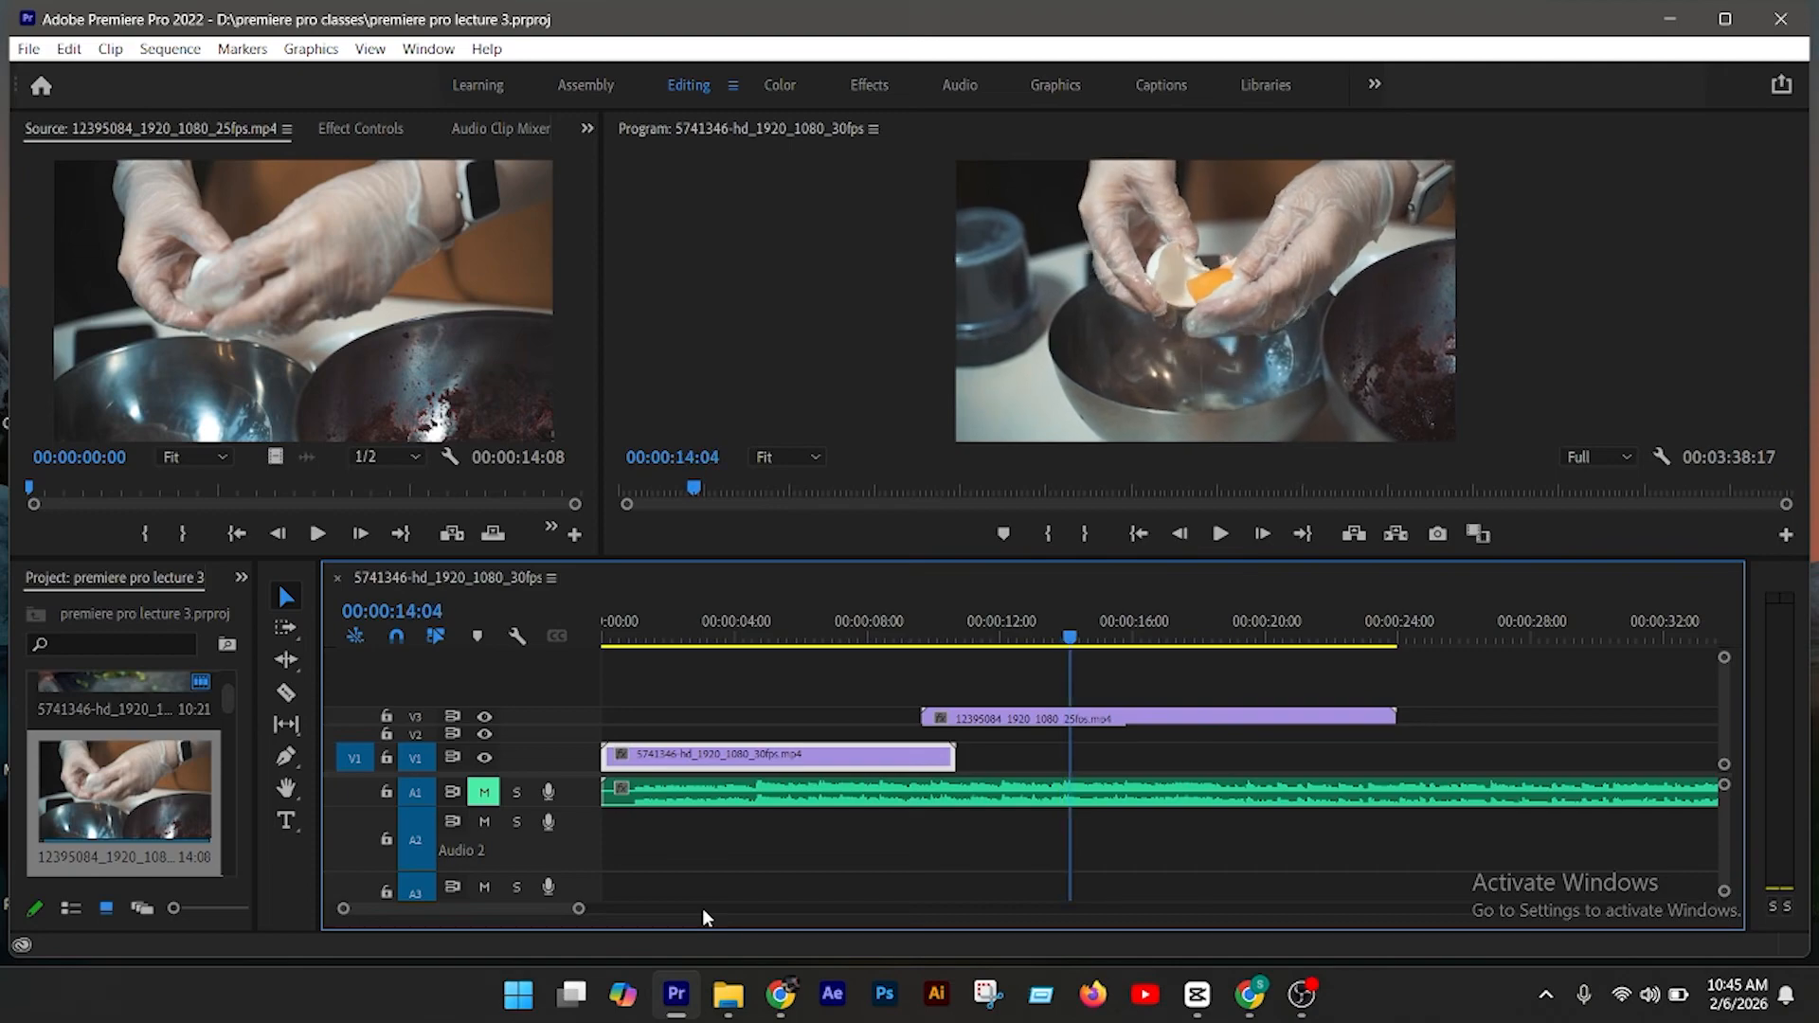
key(Right)
key(Right)
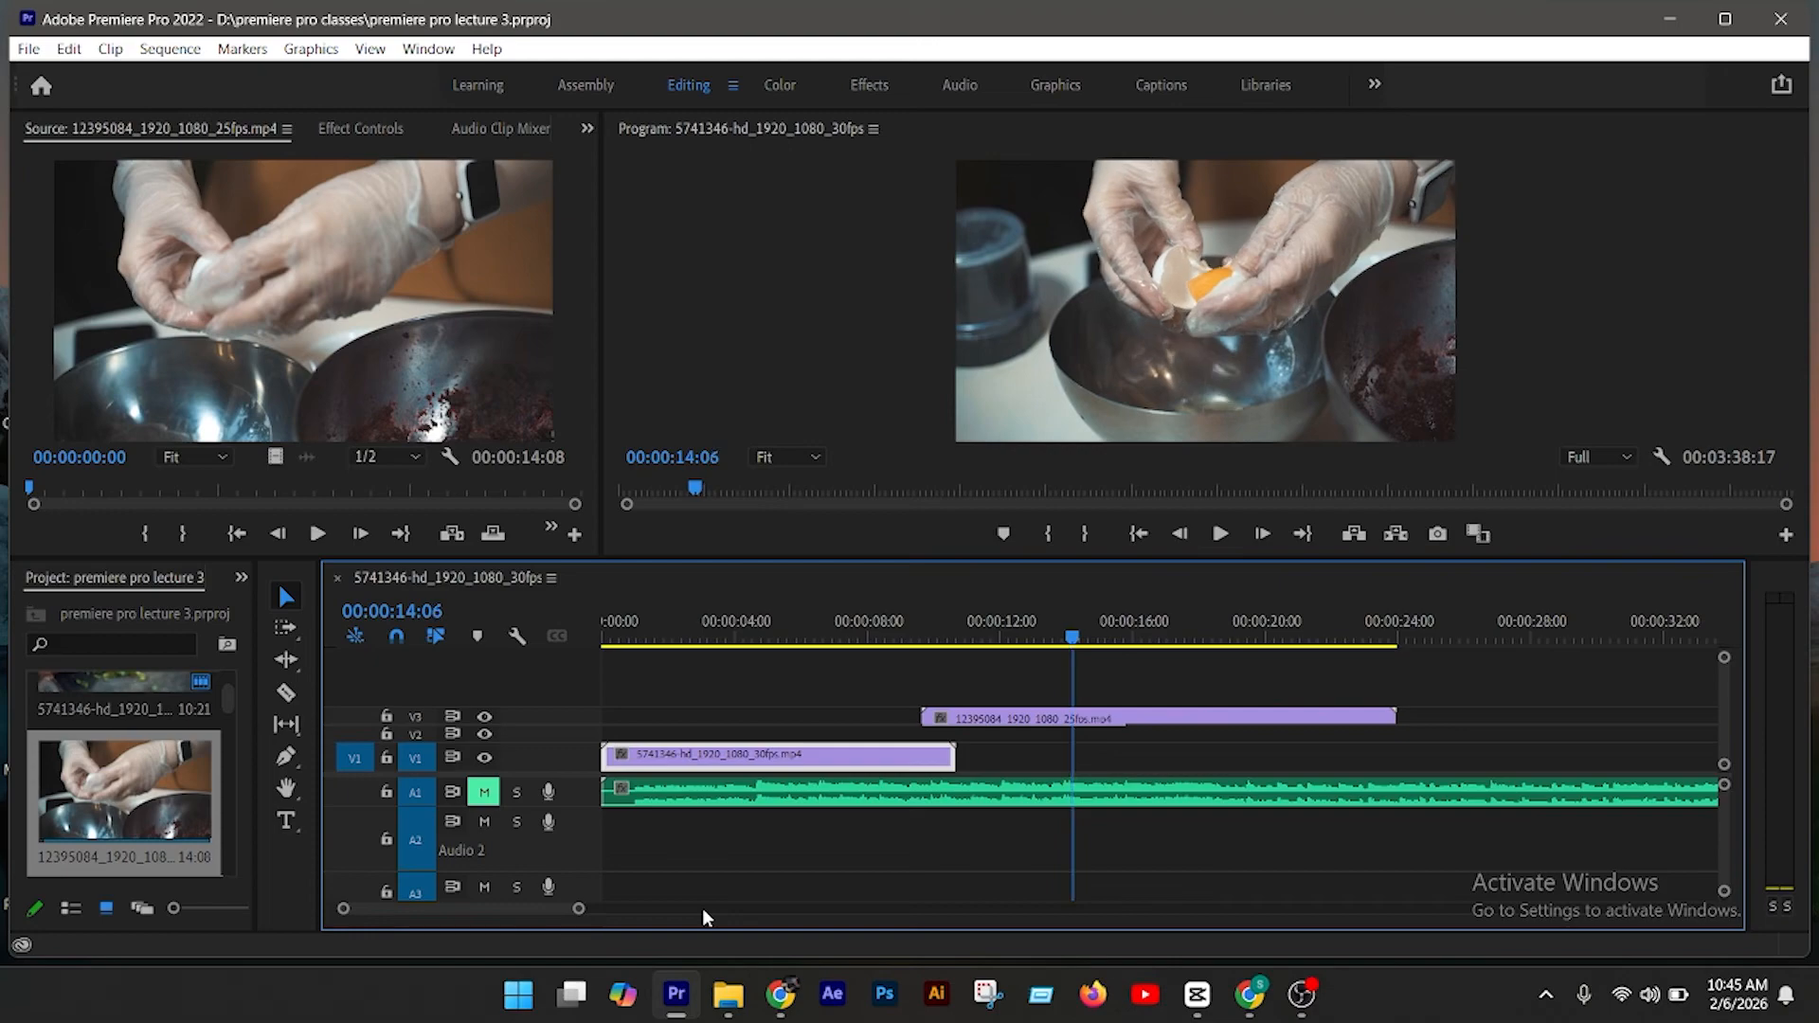
key(Right)
key(Right)
key(Right)
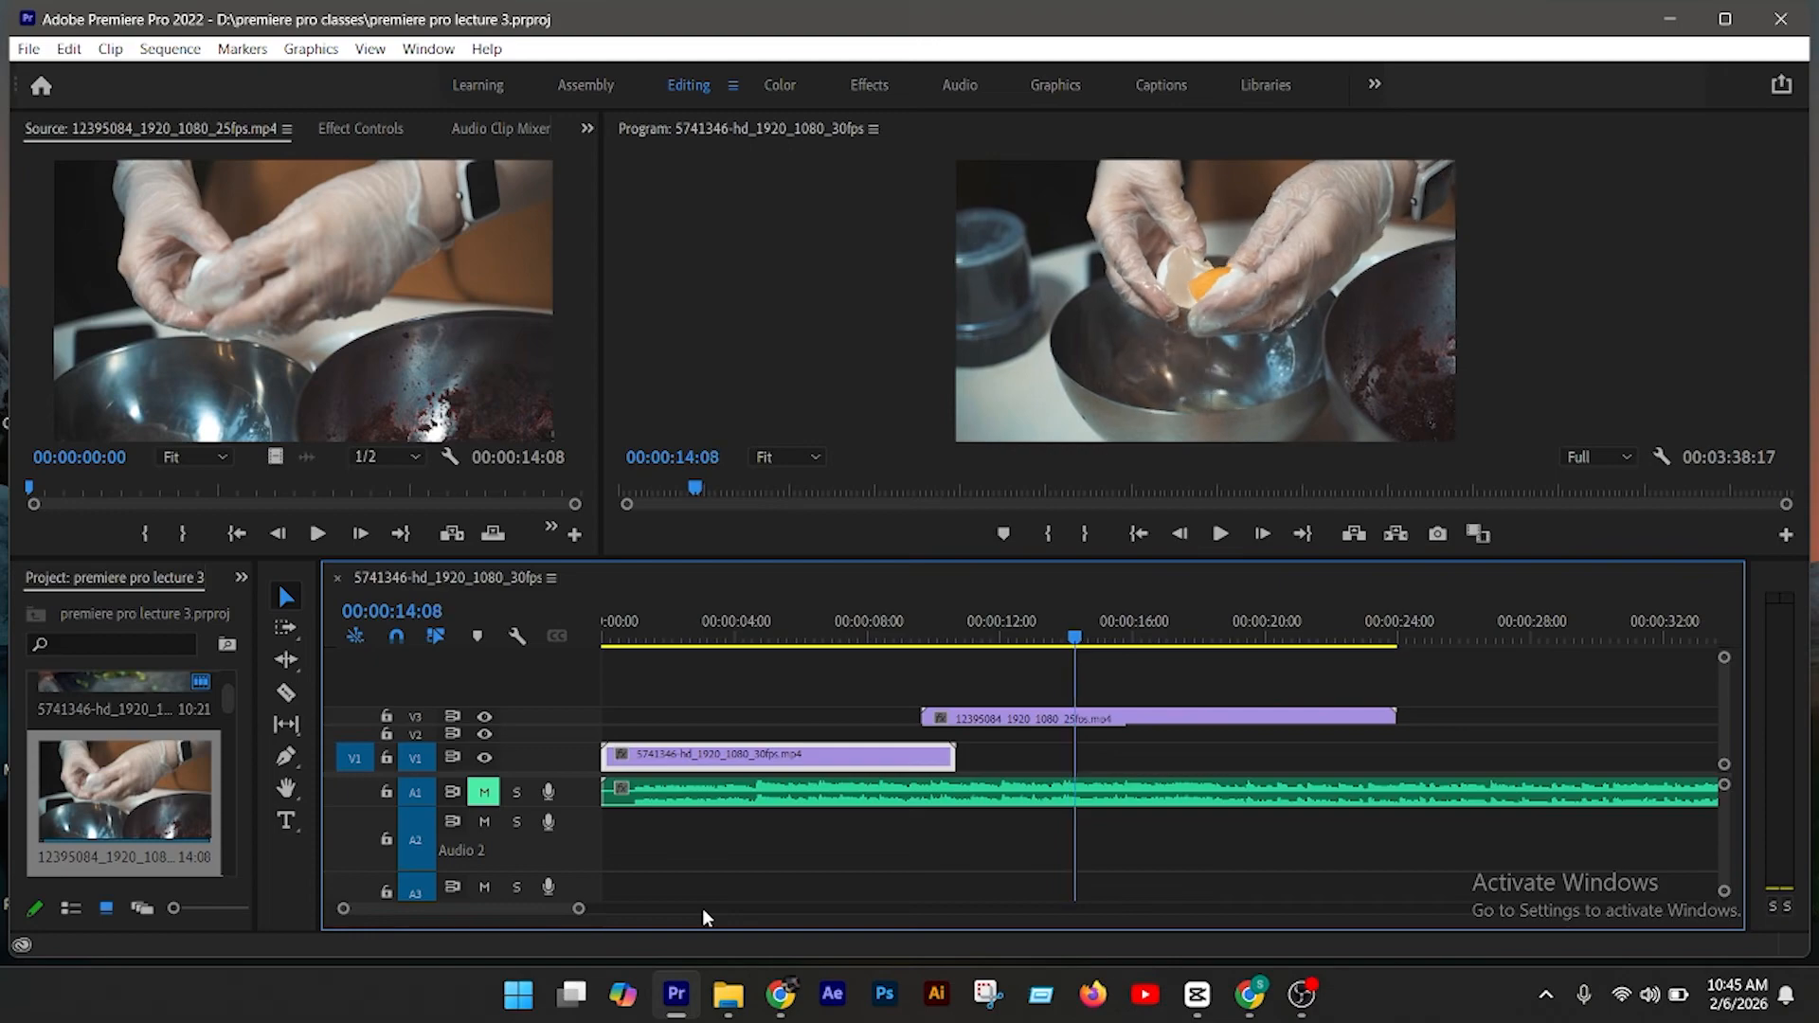
key(Right)
key(Right)
key(Right)
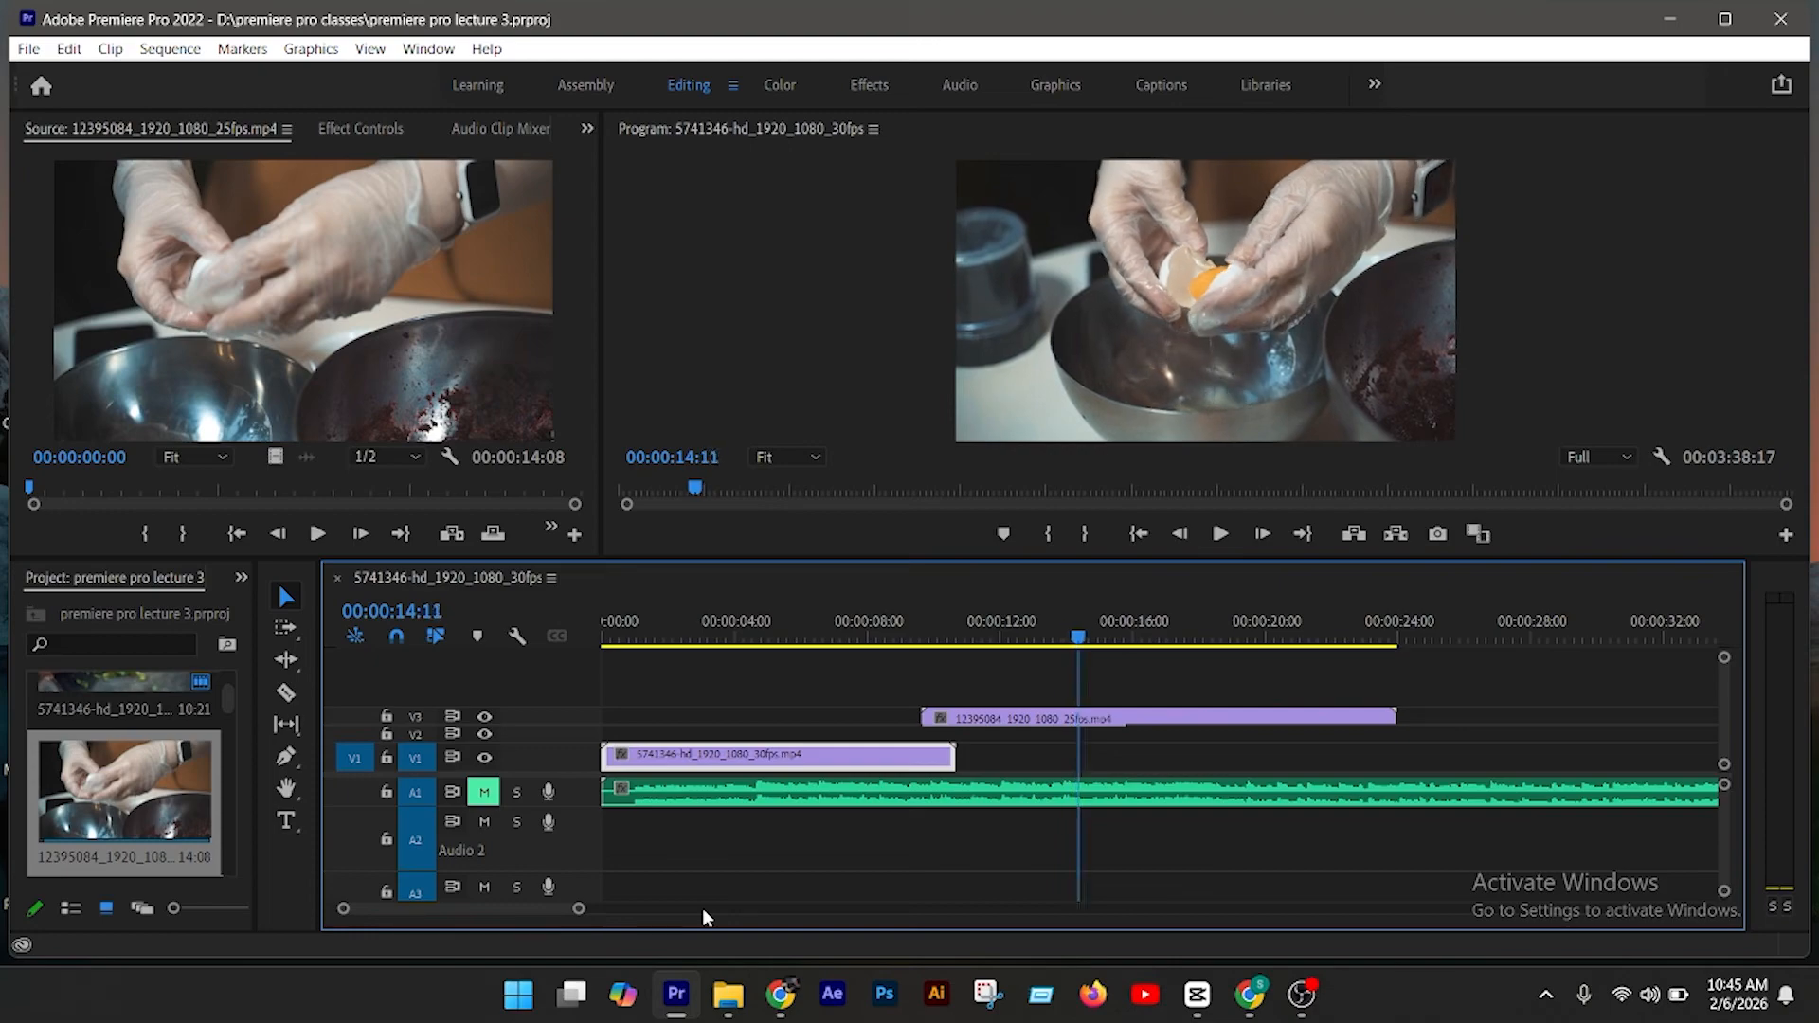